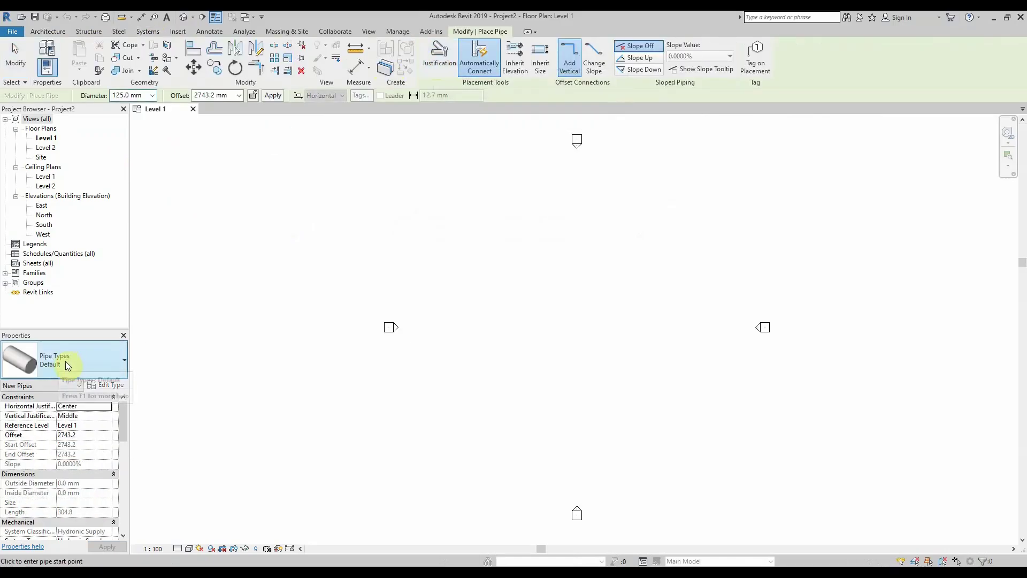
click(105, 385)
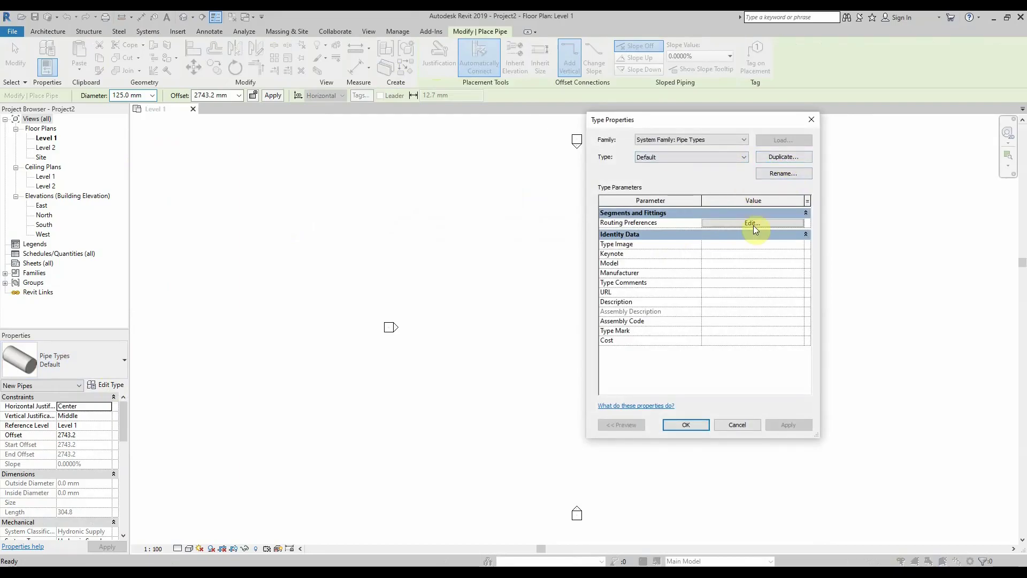
key(Escape)
click(463, 297)
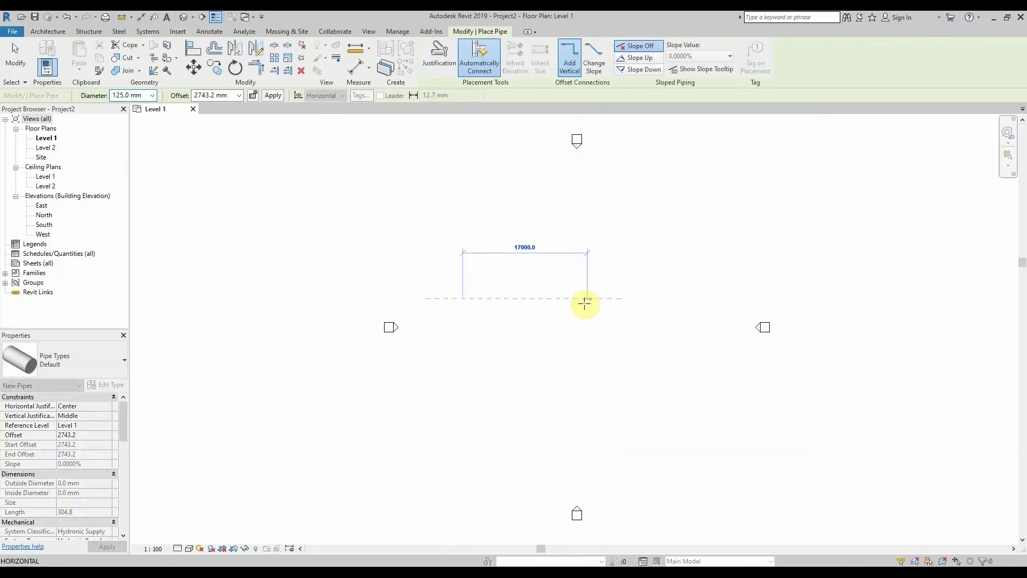
key(Escape)
- Draw a horizontal 125 mm pipe about 17000 mm long on Level 1 with its offset set to 0 mm
click(228, 96)
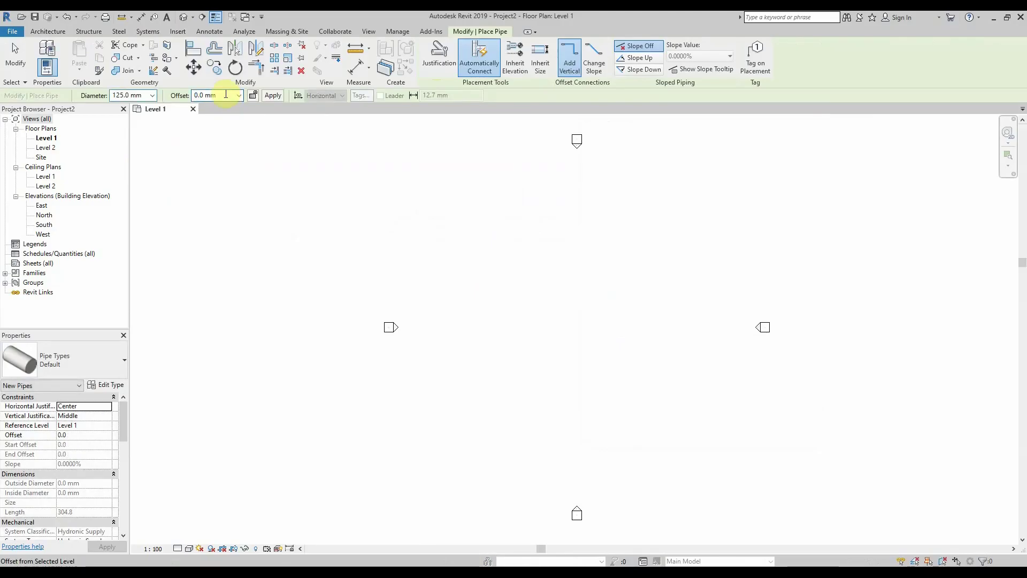
click(491, 307)
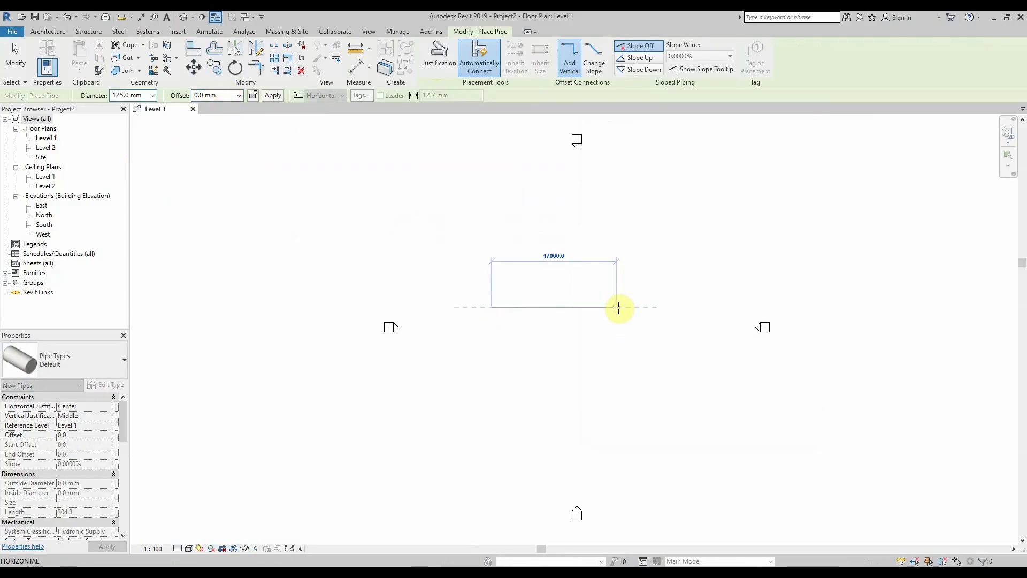
click(621, 307)
- Set the Level 1 floor plan to Fine detail level and a Realistic visual style
click(178, 549)
click(189, 548)
click(197, 528)
scroll(588, 311, up, 2)
scroll(610, 309, up, 6)
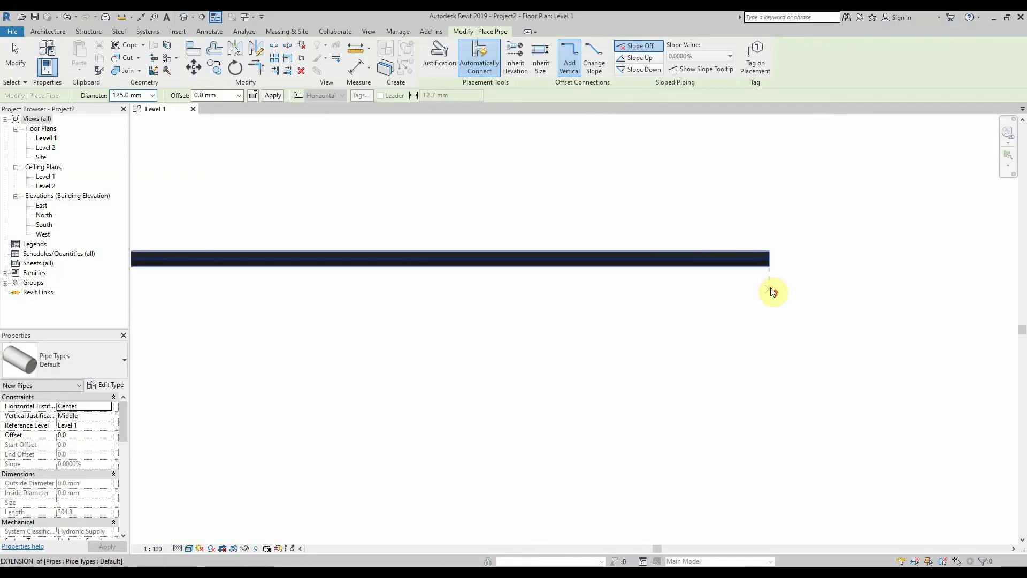
key(Escape)
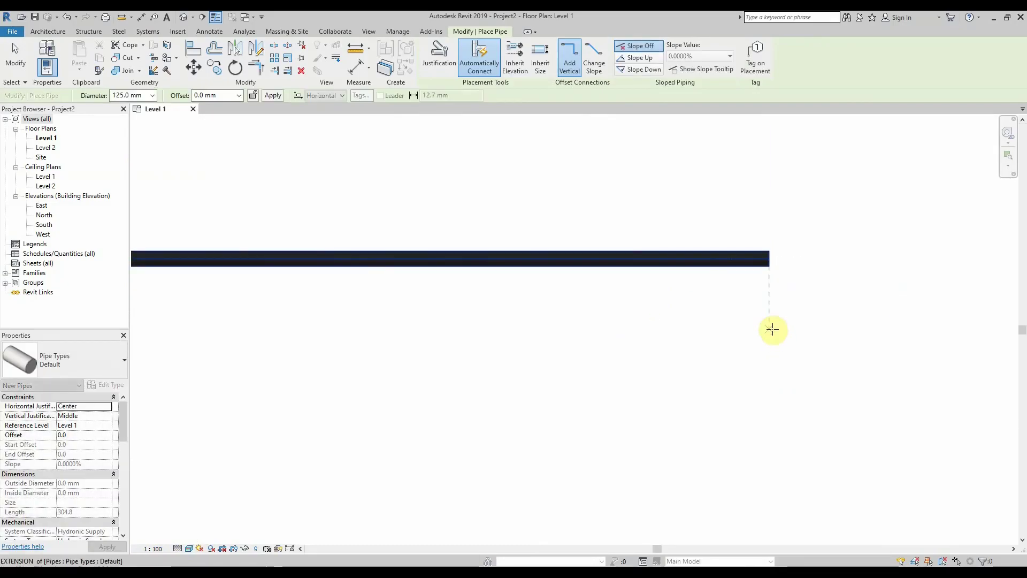
click(778, 259)
key(Escape)
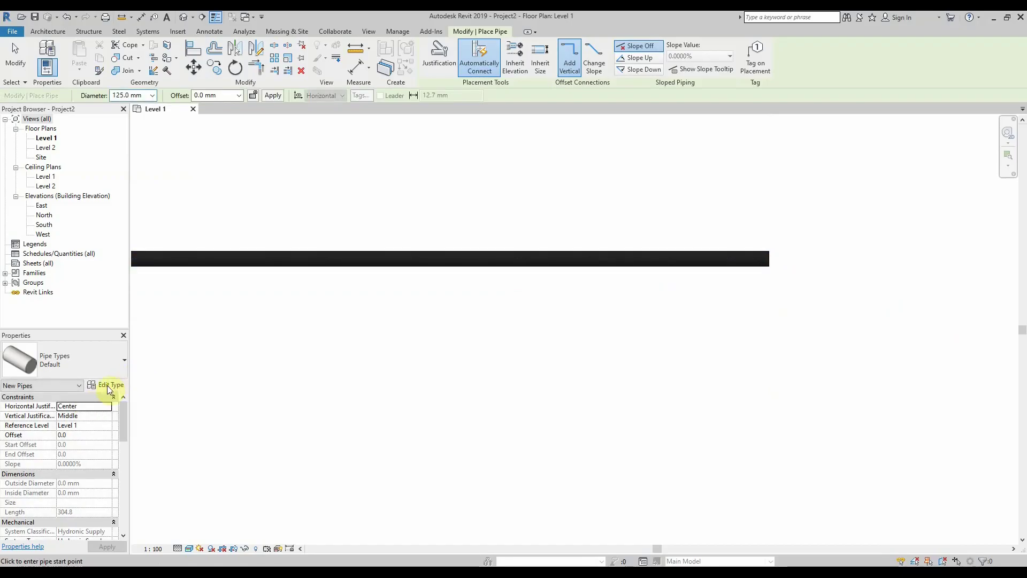
- From the Default pipe type's routing preferences, browse the US Metric family library to the threaded Class 150 malleable iron pipe fittings
click(107, 385)
click(753, 222)
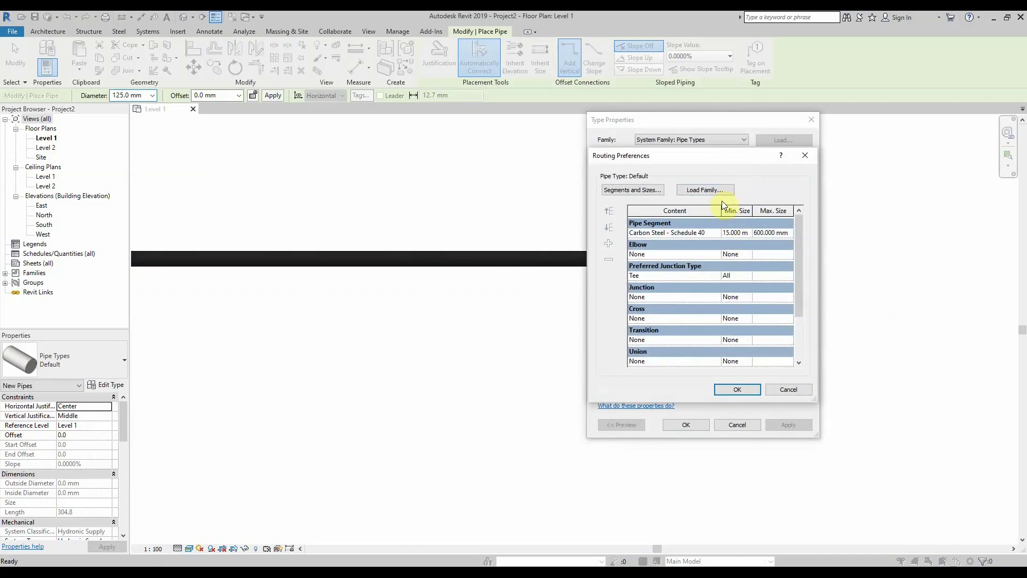
click(720, 193)
click(913, 199)
double_click(736, 241)
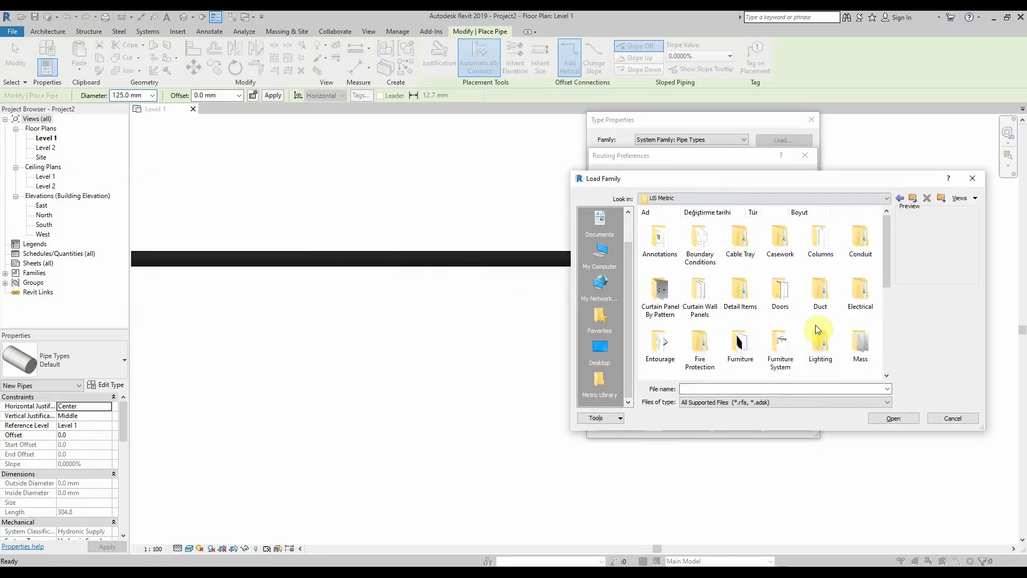
scroll(815, 326, down, 1)
double_click(740, 321)
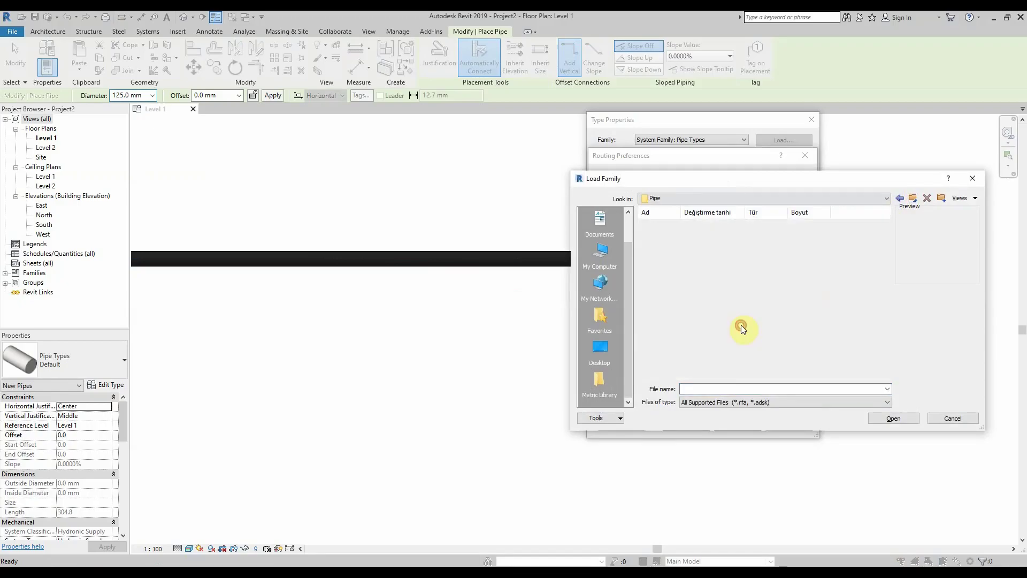
click(698, 242)
double_click(697, 244)
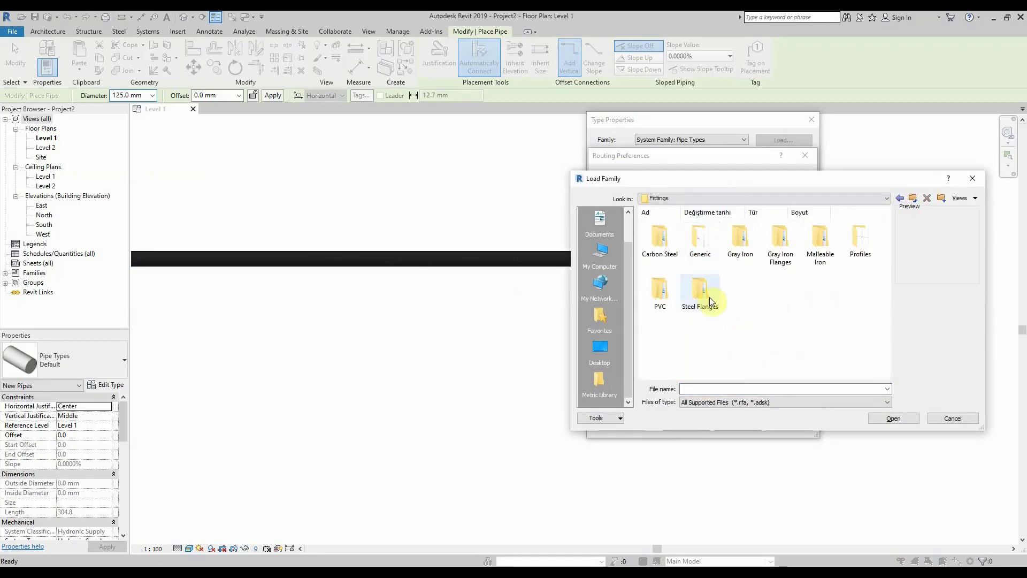
double_click(827, 251)
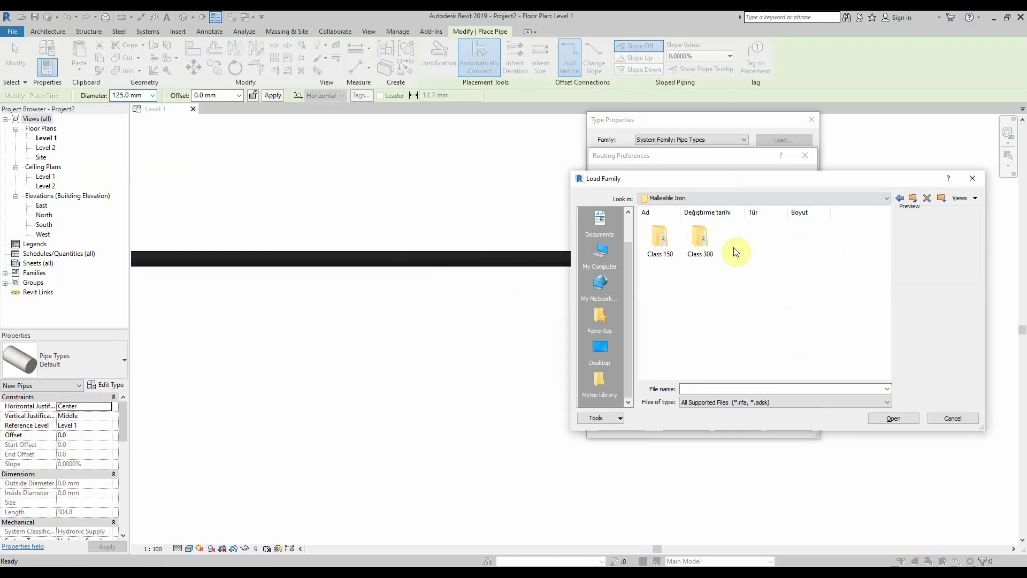
double_click(663, 246)
double_click(664, 245)
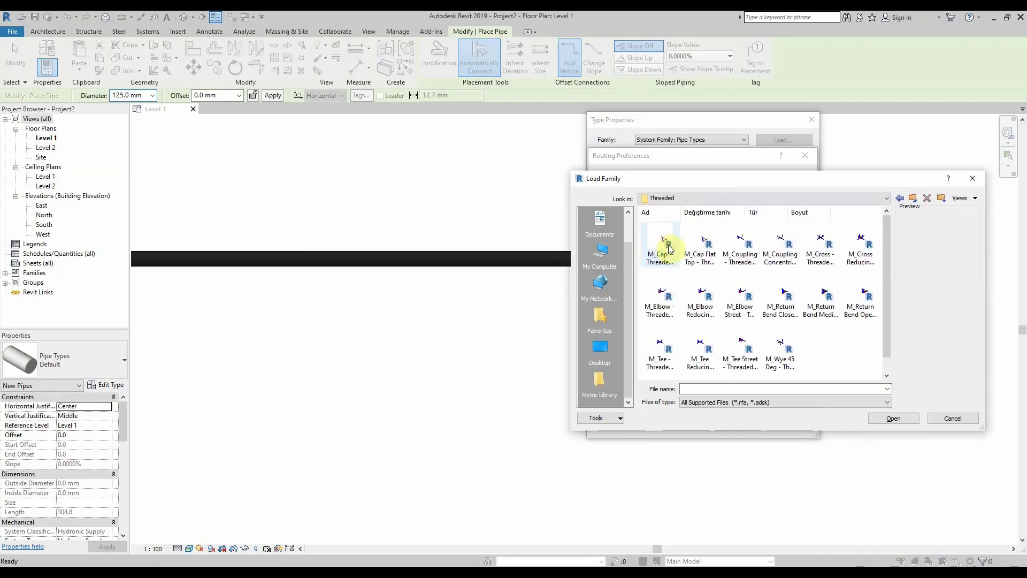
- Load all the threaded Class 150 malleable iron fitting families from the folder into the project
click(676, 249)
drag(838, 364, 662, 236)
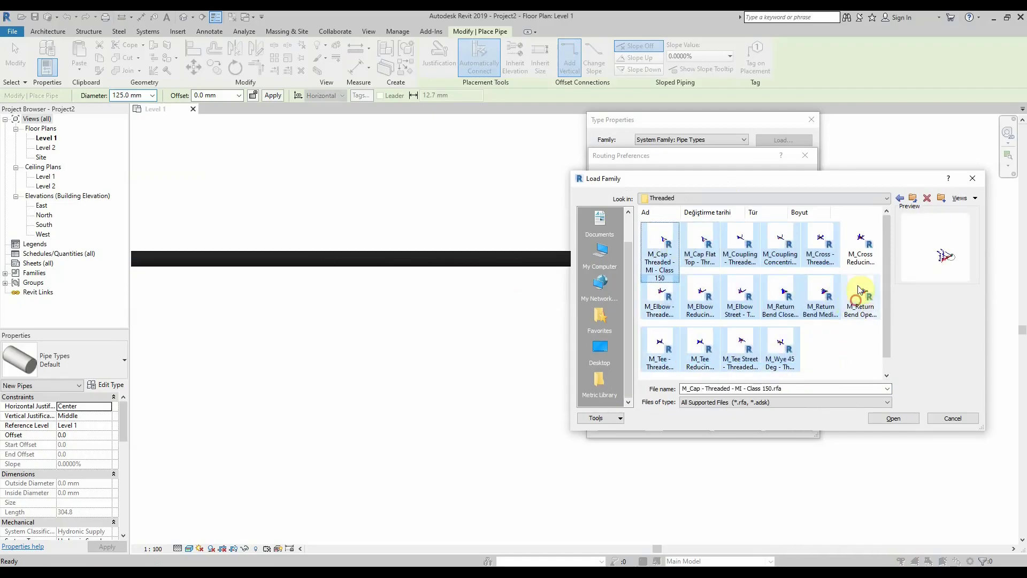
ctrl+click(863, 254)
click(892, 418)
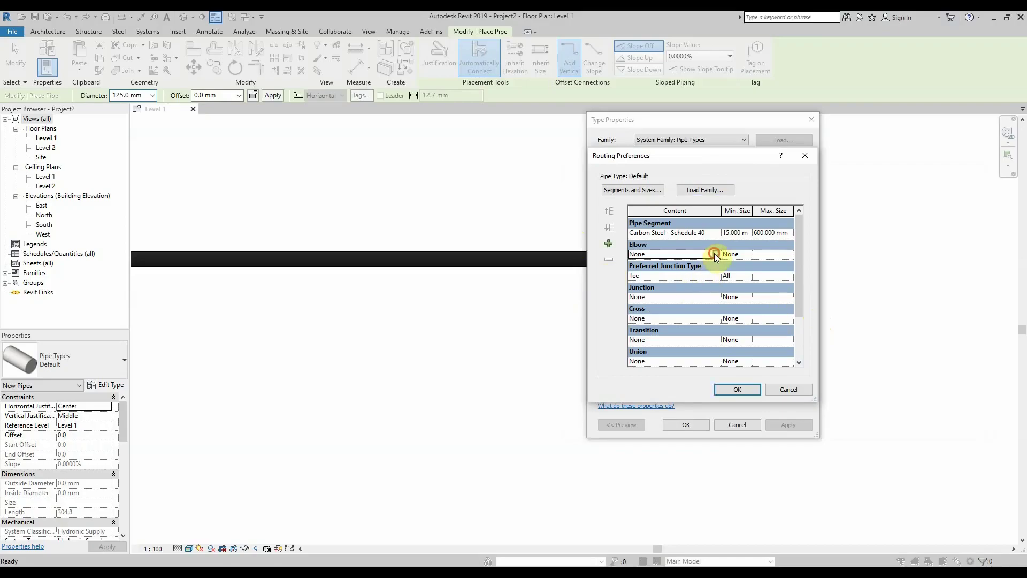
- Assign M_Elbow Reducing - Threaded - MI - Class 150 as the elbow and M_Tee - Threaded - MI - Class 150 as the junction, with Tee preferred
click(717, 257)
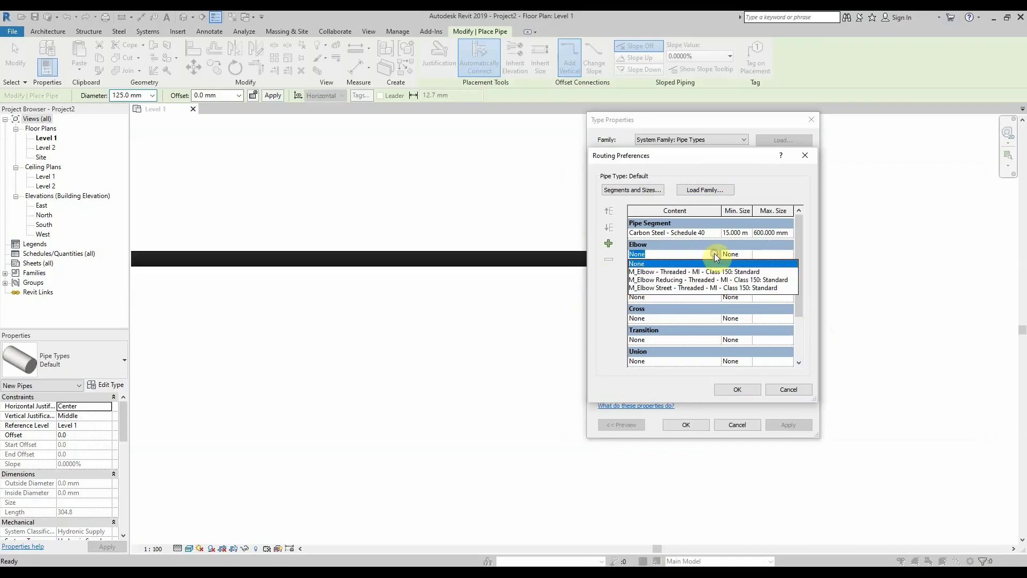
click(656, 280)
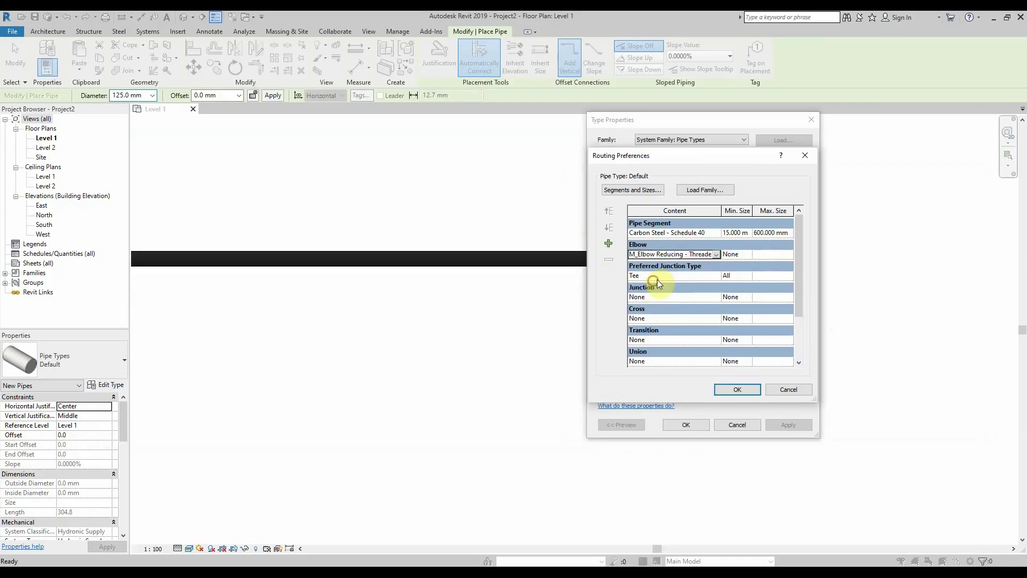
click(717, 275)
click(710, 285)
click(719, 297)
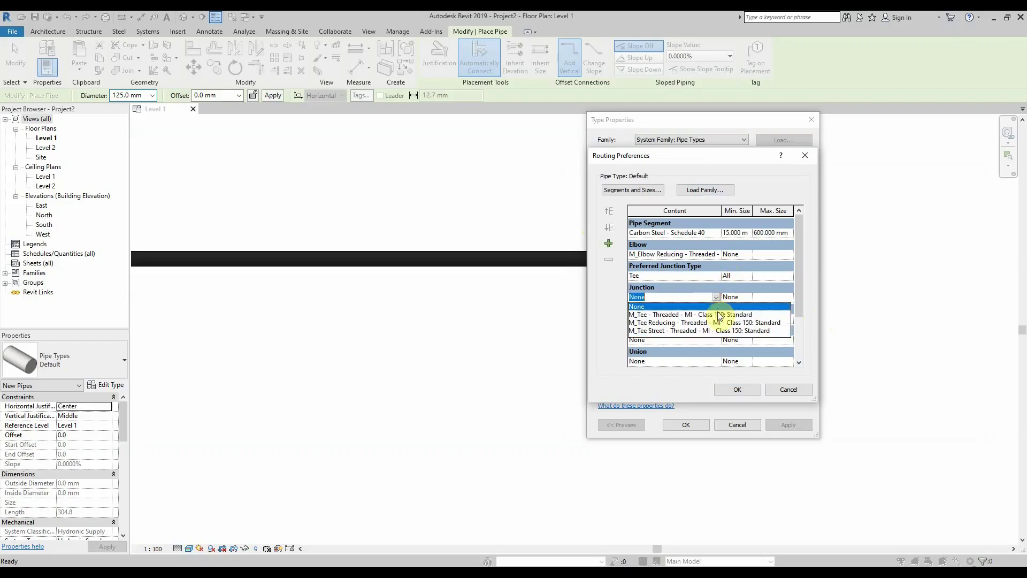
click(715, 314)
- Assign M_Cross - Threaded - MI - Class 150 as the cross and the threaded M_Coupling Concentric Reducing fitting as the transition
click(717, 320)
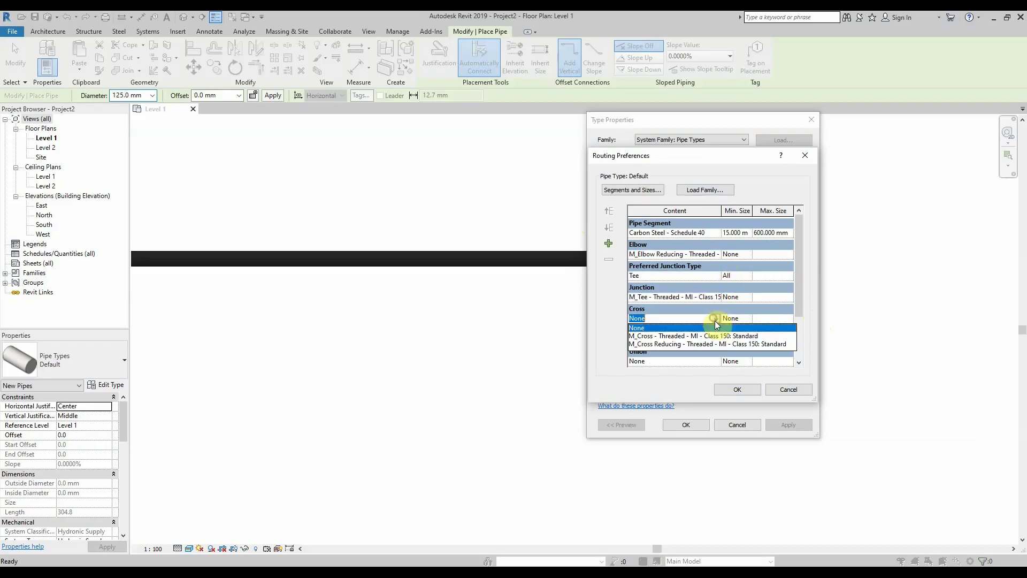
click(712, 336)
click(716, 340)
click(717, 359)
- Assign the M_Coupling - Threaded - MI fitting as the union and the M_Cap - Threaded - MI fitting as the cap
scroll(723, 322, down, 2)
click(719, 319)
click(716, 335)
click(717, 341)
click(717, 362)
click(716, 362)
click(712, 382)
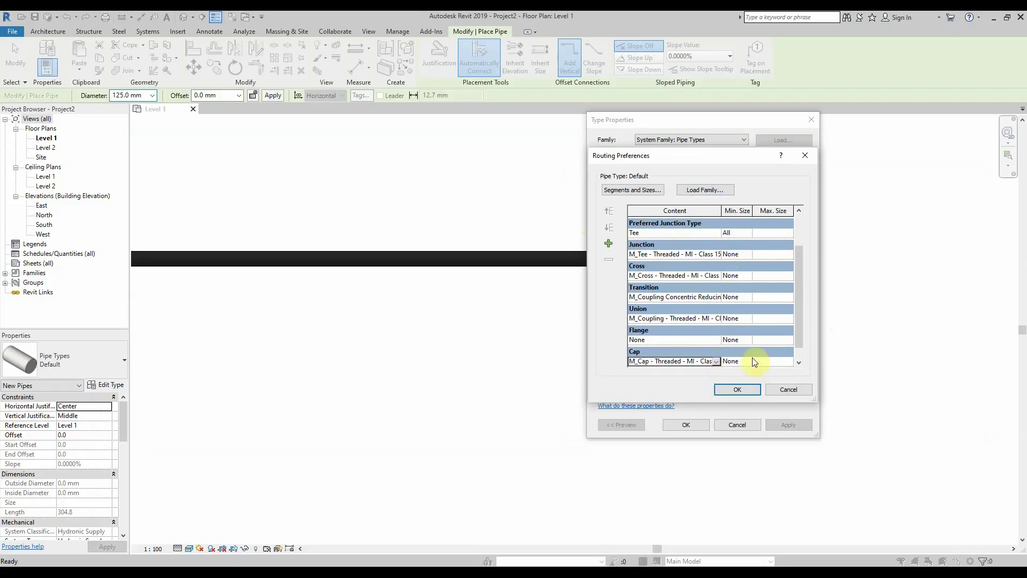
- Set the minimum size to All for the cap, flange, union and transition
click(749, 363)
click(746, 380)
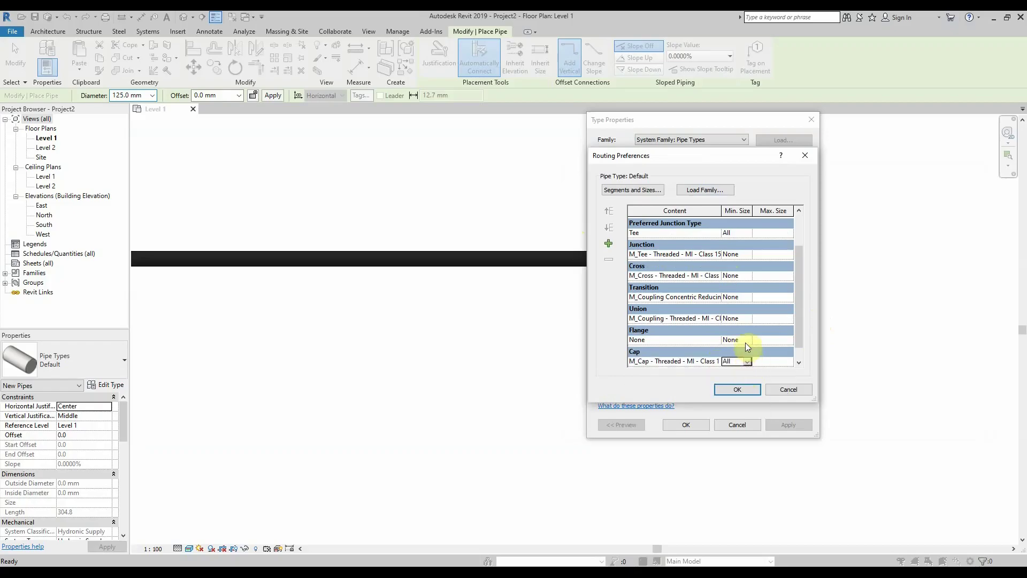
click(747, 341)
click(744, 357)
click(745, 318)
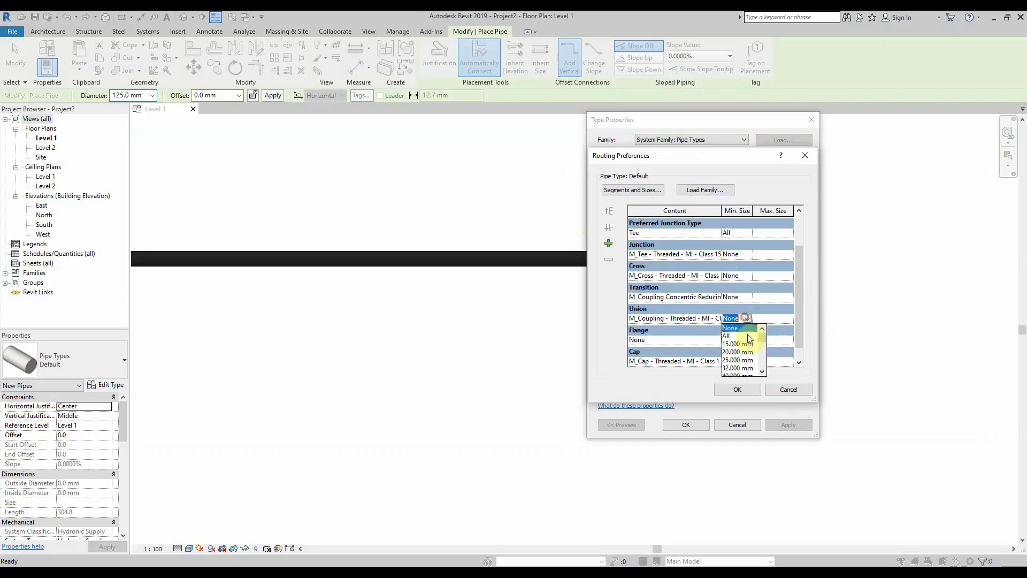
click(748, 336)
click(748, 299)
click(745, 315)
- Set the minimum size to All for the cross, junction and elbow, and accept the routing preferences and type properties
click(748, 276)
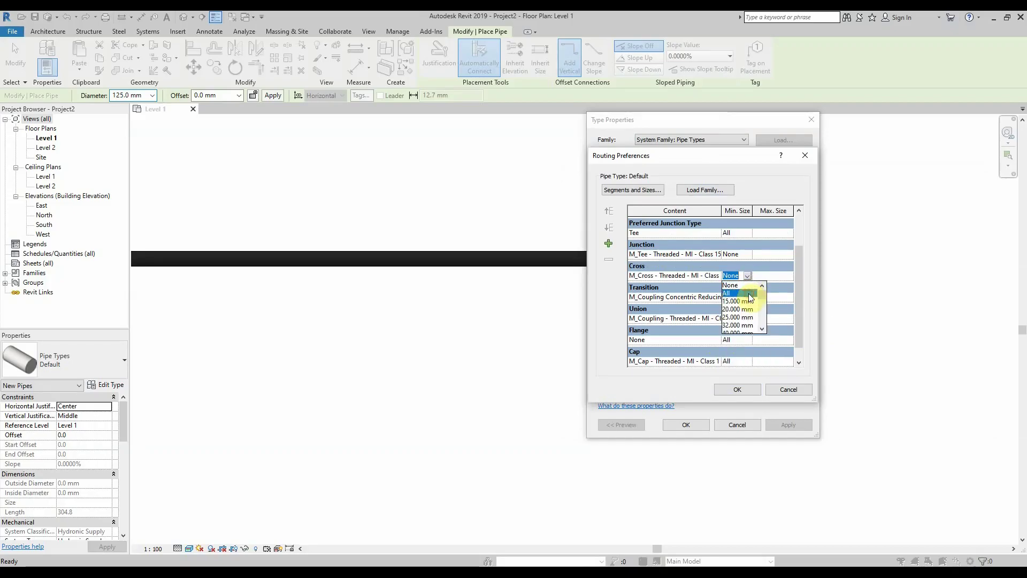
click(750, 293)
click(747, 258)
click(743, 275)
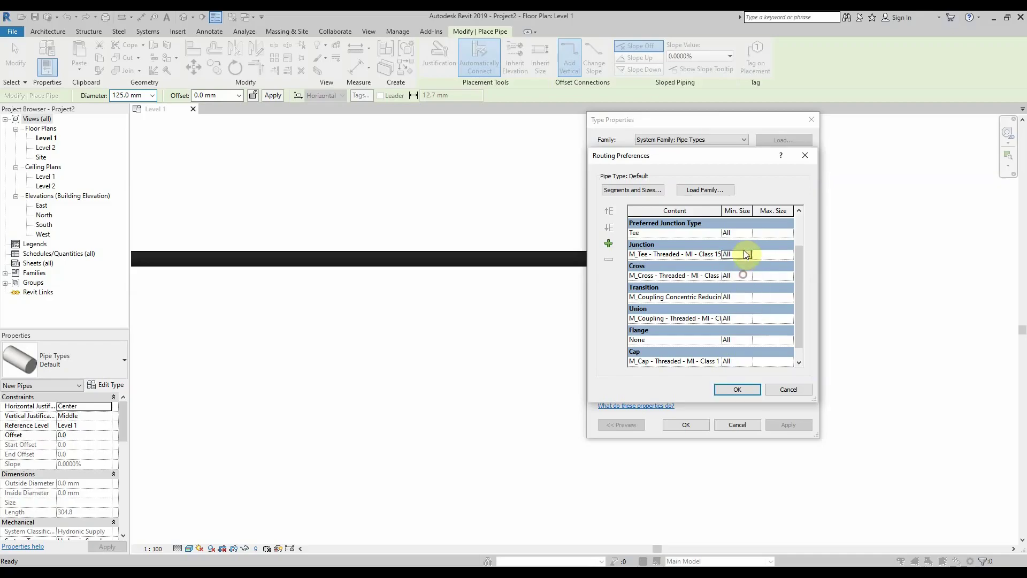
scroll(747, 258, up, 1)
click(747, 256)
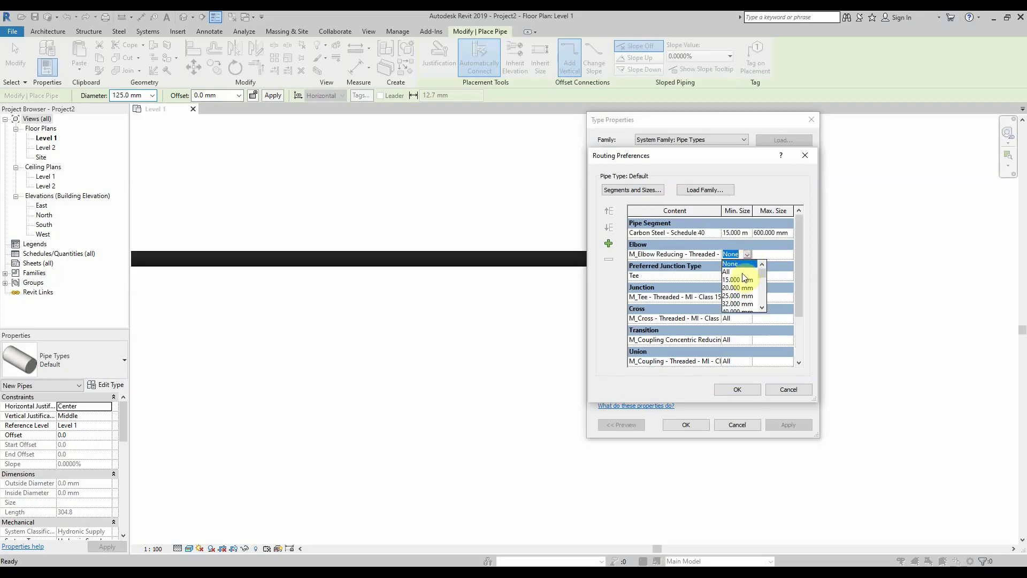
click(743, 272)
click(736, 388)
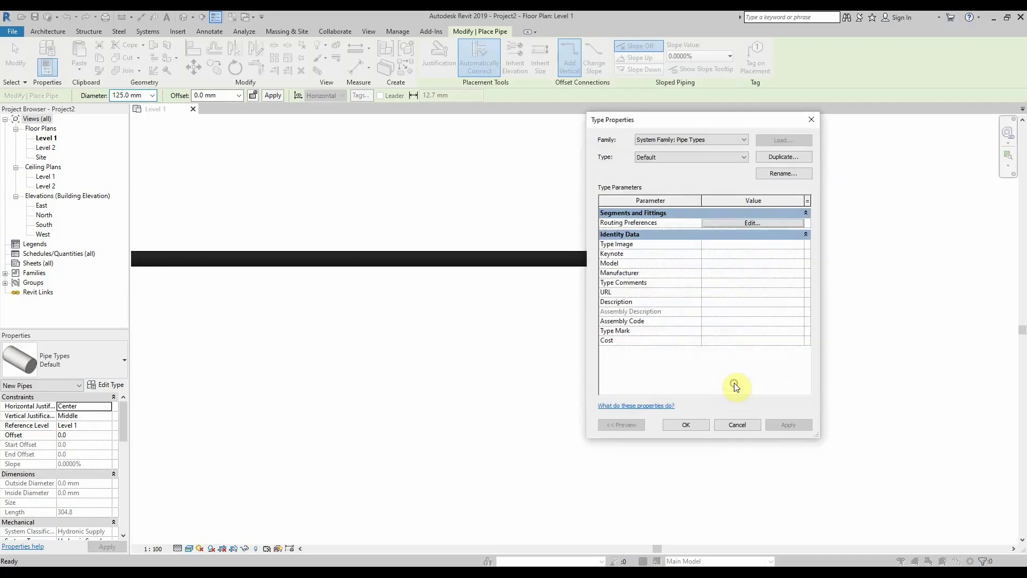
click(689, 425)
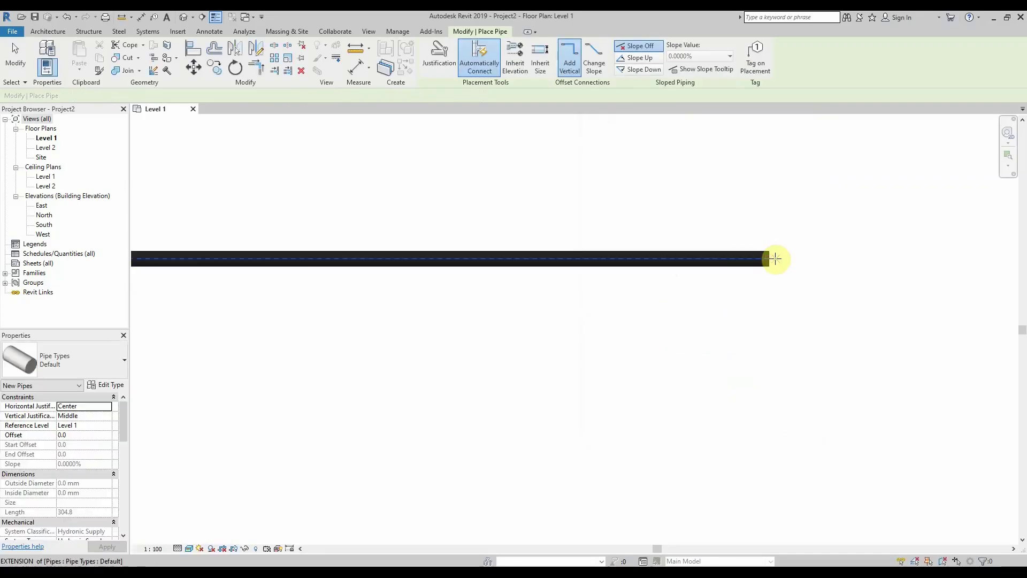
- Draw a perpendicular pipe about 1000 mm long downward in plan from the right end of the horizontal pipe
click(769, 260)
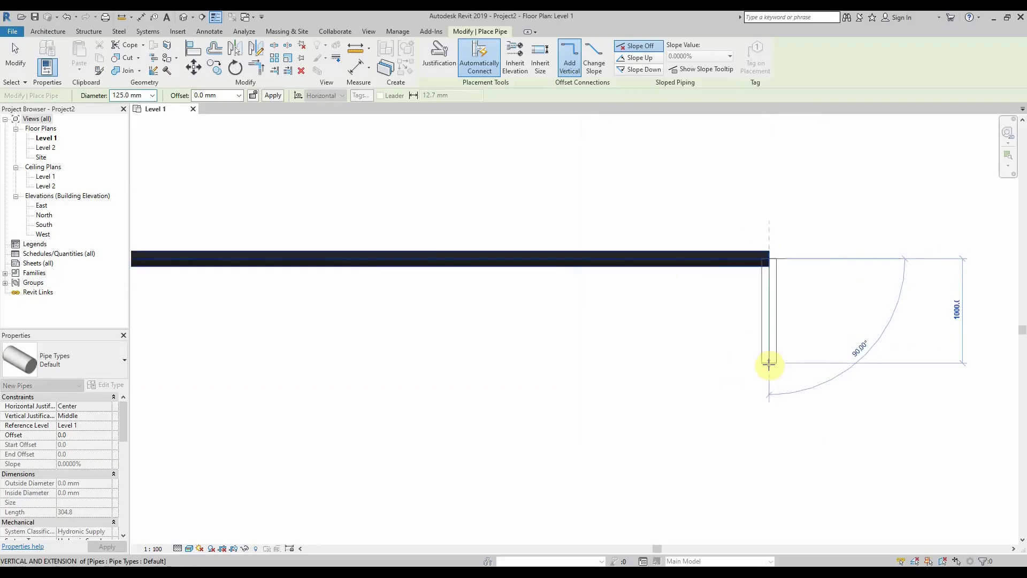
click(768, 362)
key(Escape)
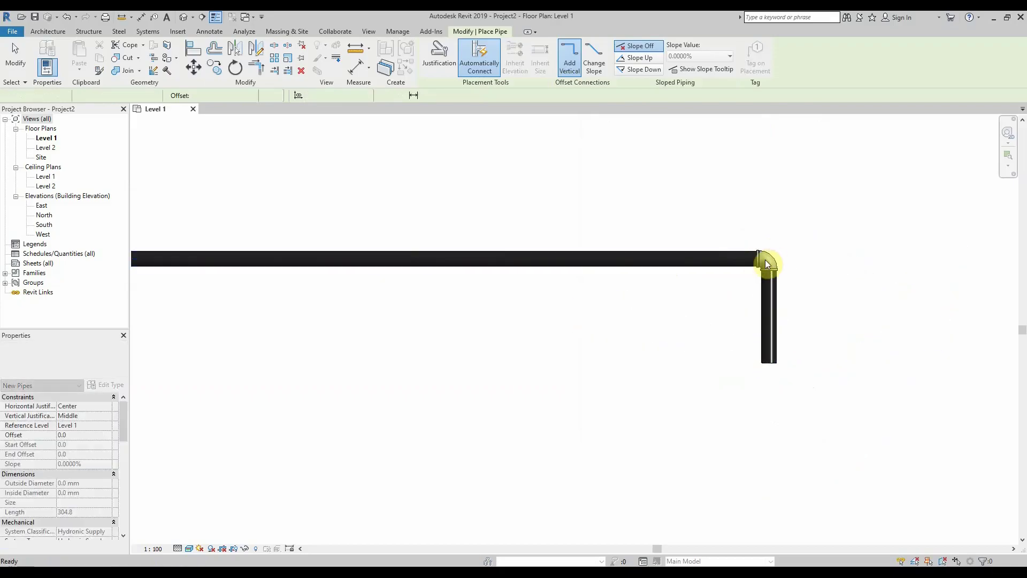
scroll(771, 261, up, 4)
scroll(793, 252, down, 5)
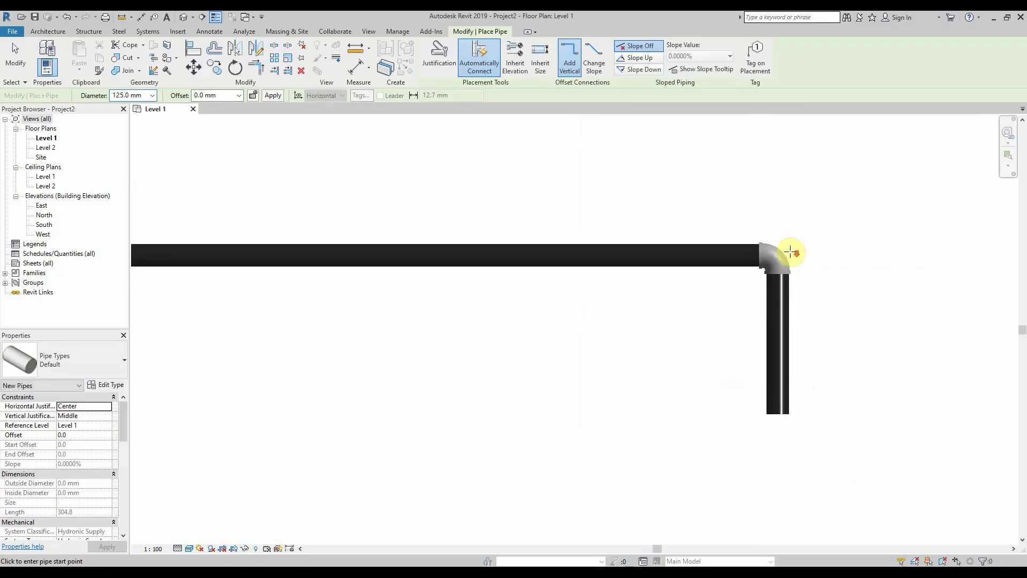
- Start placing a sprinkler in the Level 1 plan and agree to load a sprinkler family into the project
scroll(745, 271, down, 2)
middle_drag(606, 294, 732, 324)
scroll(675, 301, down, 1)
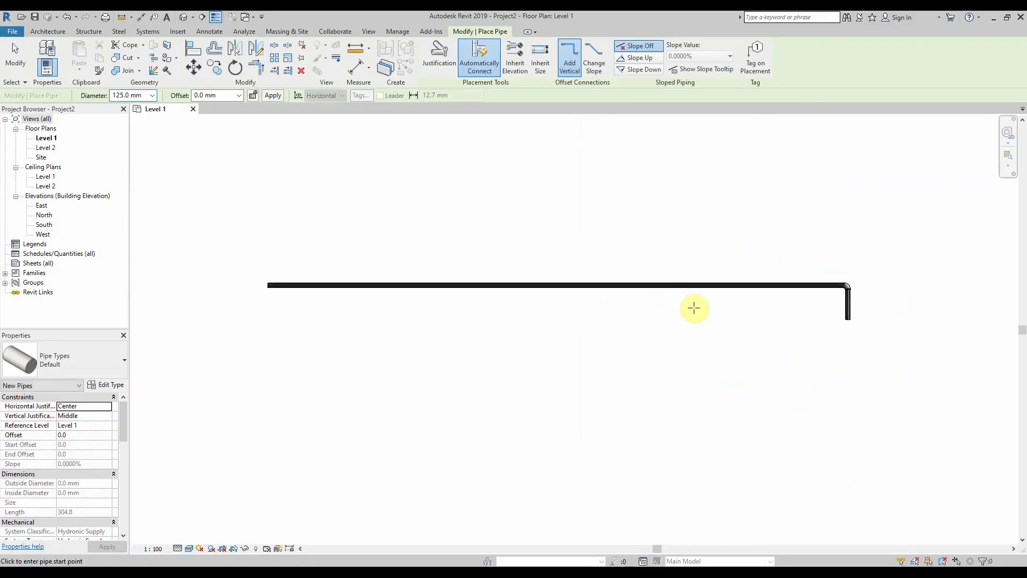
click(149, 33)
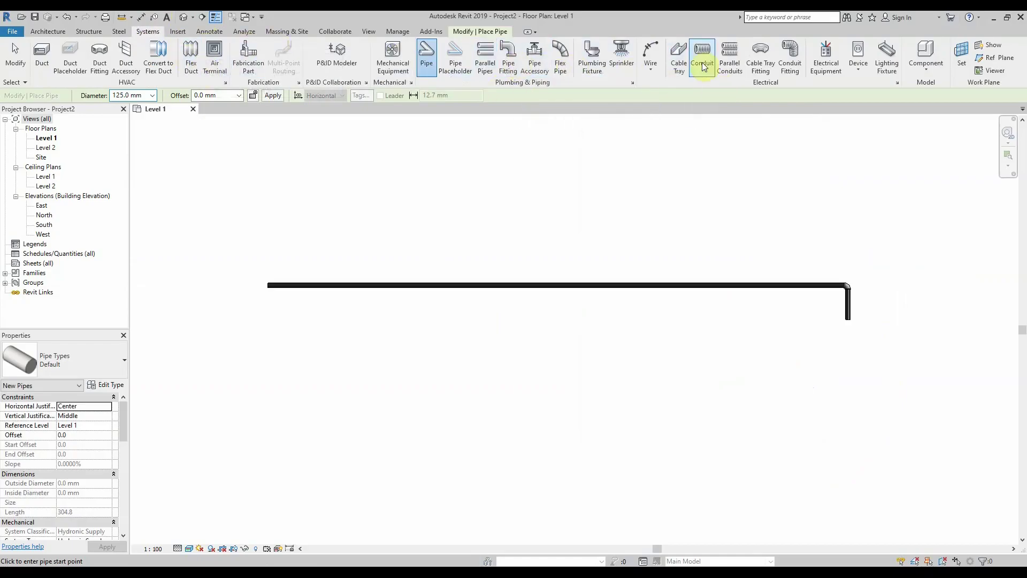
click(622, 53)
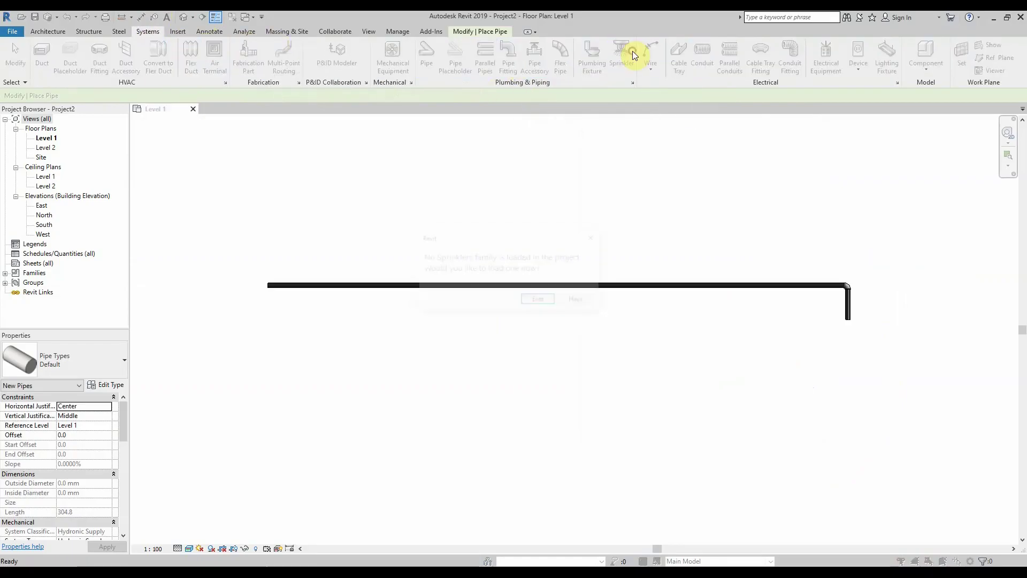
click(539, 301)
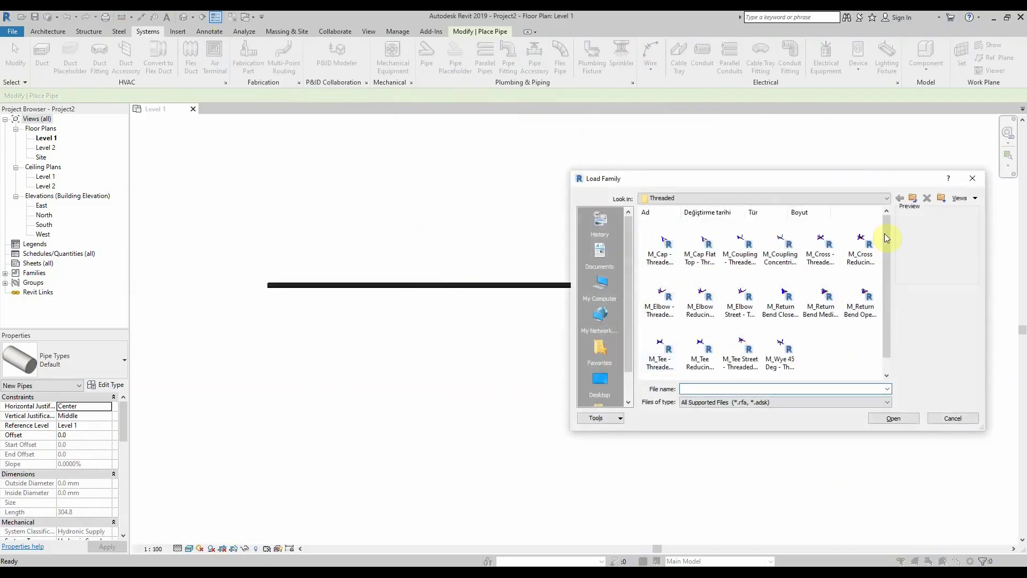
- Browse from the desktop through Revit Folder, Revit Families, Fire Protection and Mechanical to the Sprinklers folder
click(912, 199)
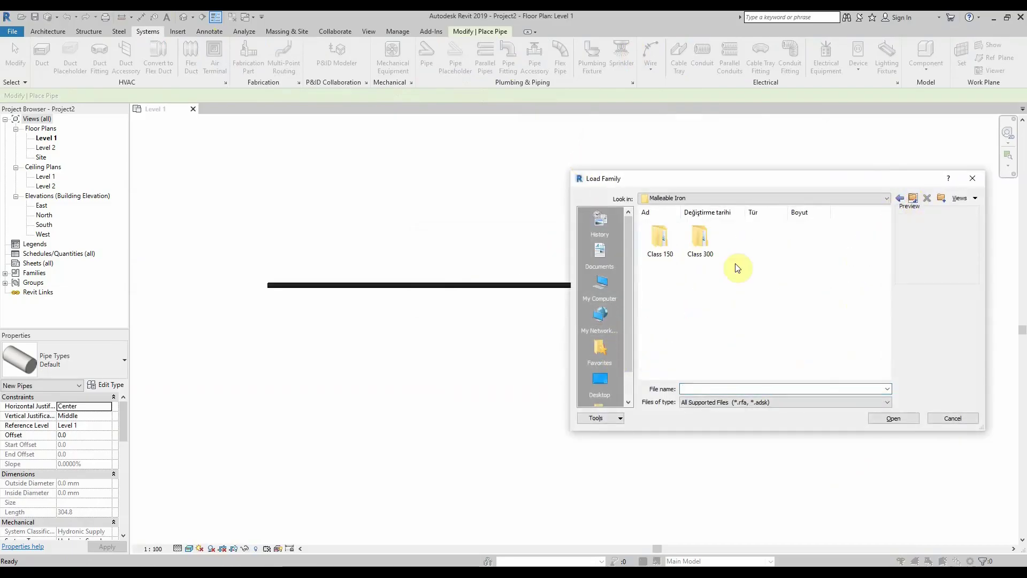
click(616, 377)
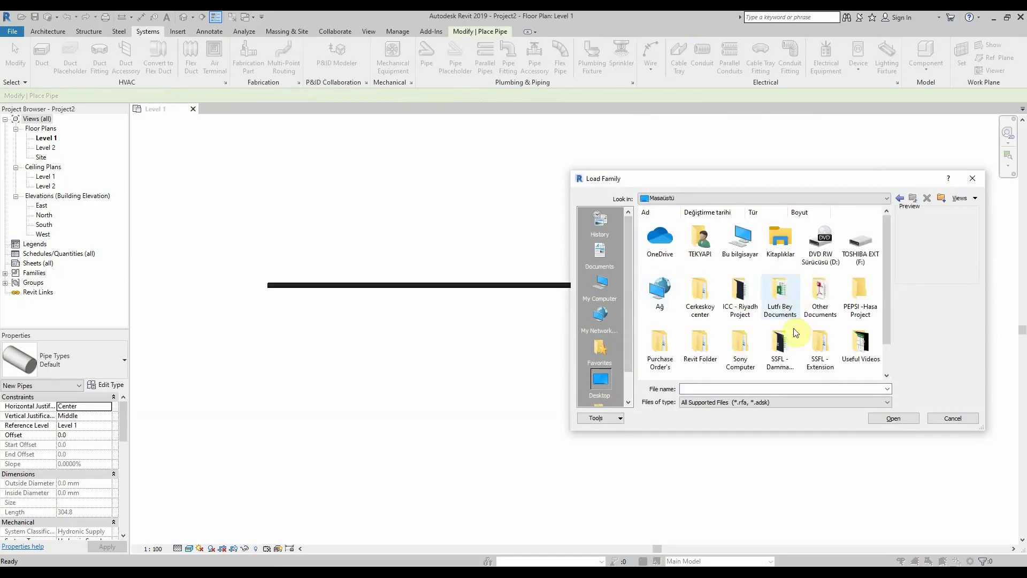
double_click(702, 345)
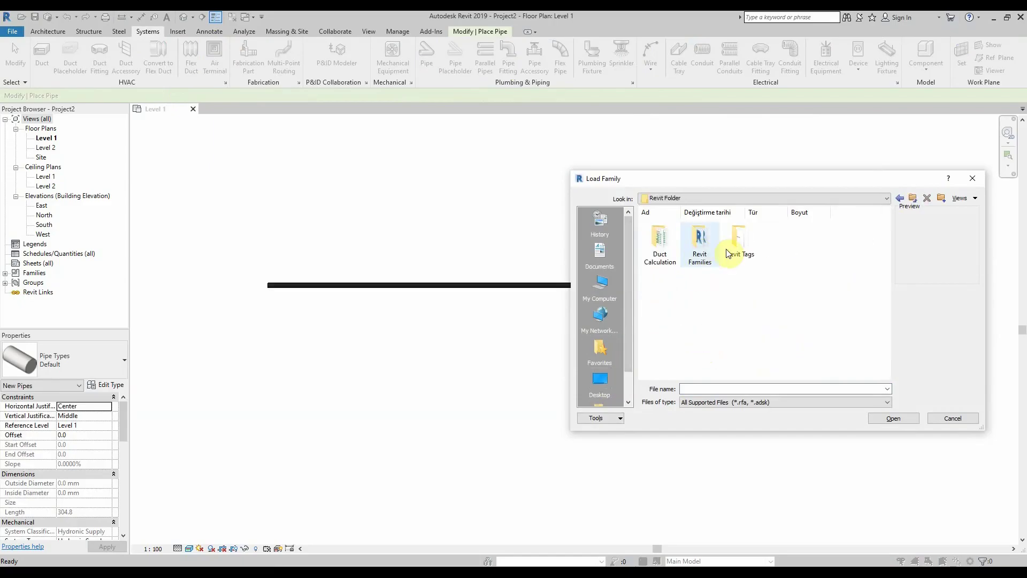
double_click(698, 243)
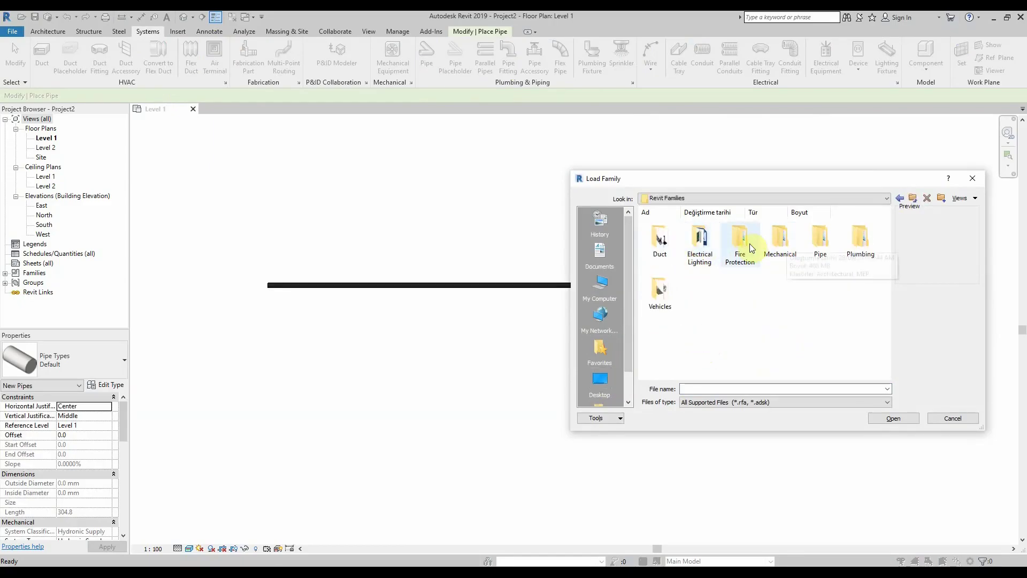
double_click(746, 246)
double_click(700, 243)
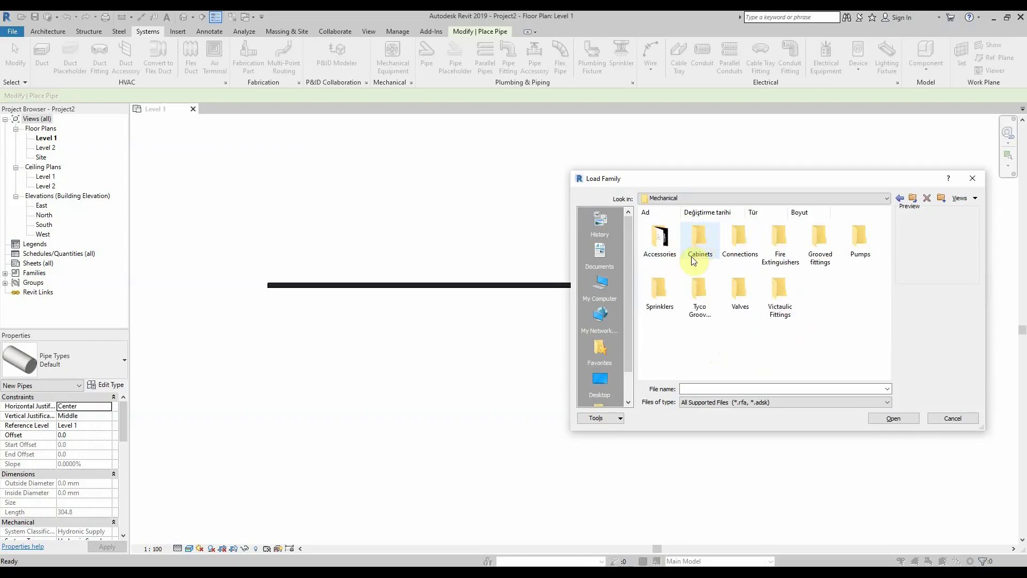
double_click(667, 290)
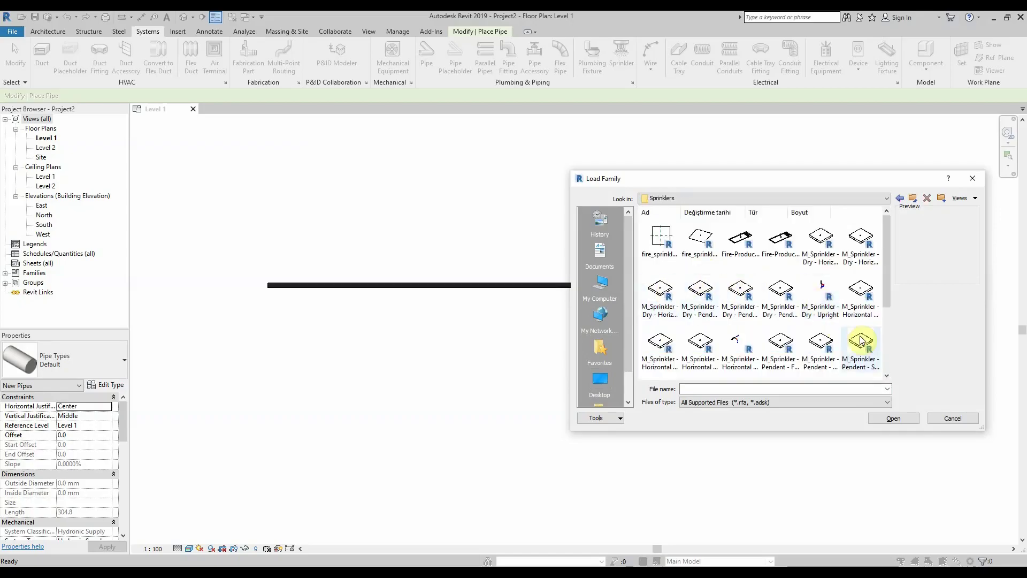
- Find the Pendent_Sprinkler_14155 family in the Sprinklers folder and load it
scroll(856, 348, down, 3)
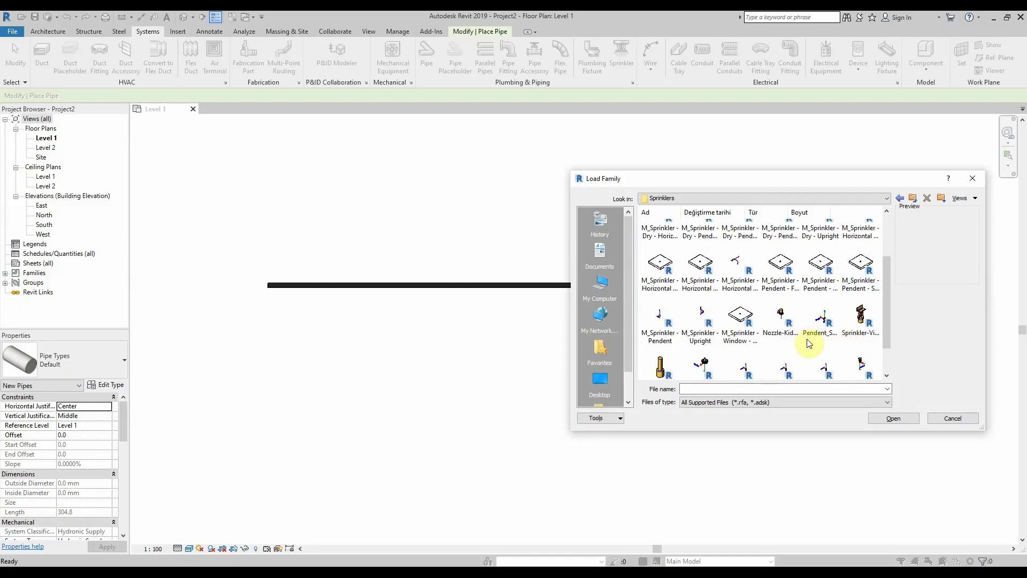
scroll(808, 344, down, 1)
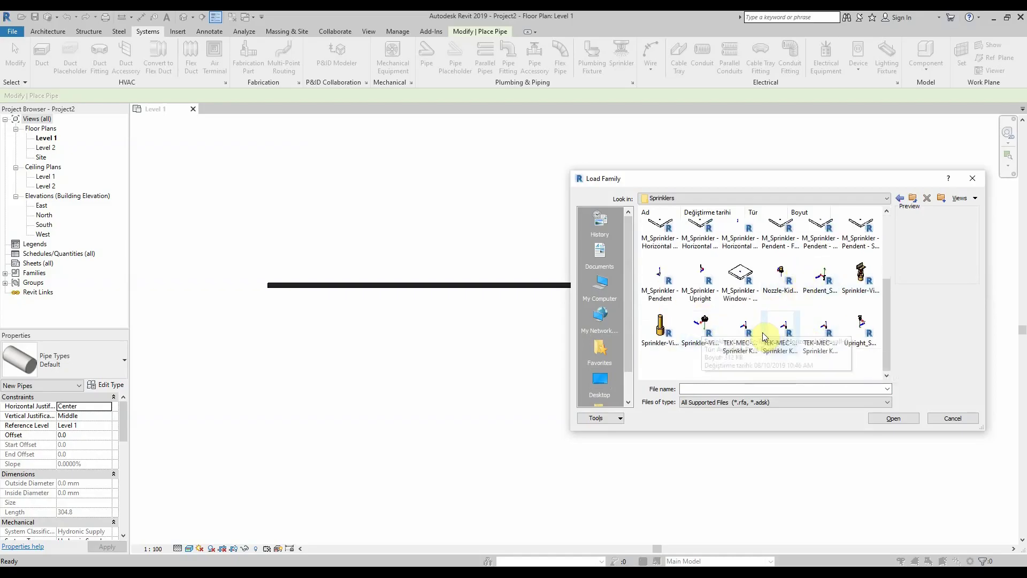
scroll(763, 337, up, 3)
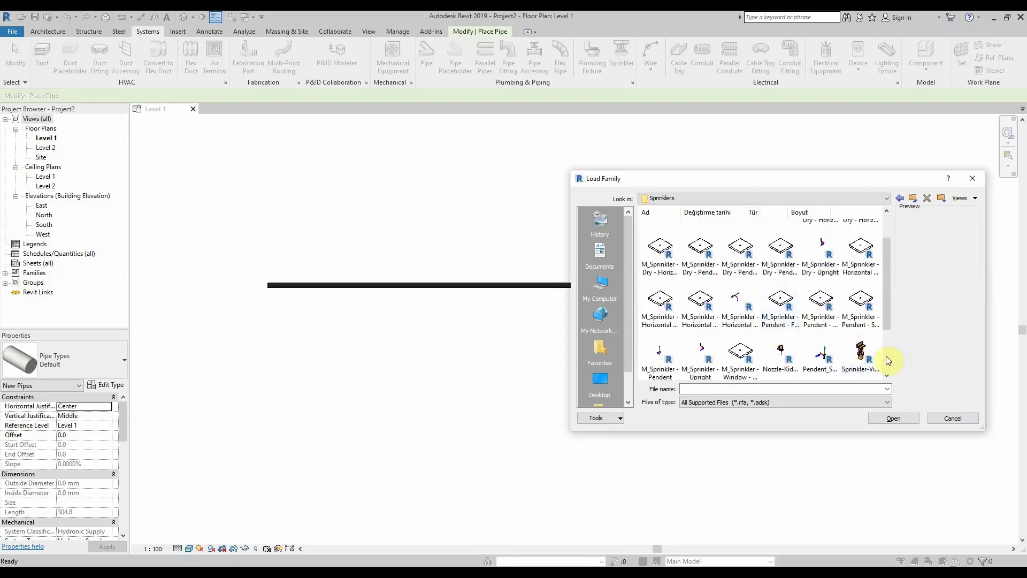
ctrl+scroll(765, 293, up, 3)
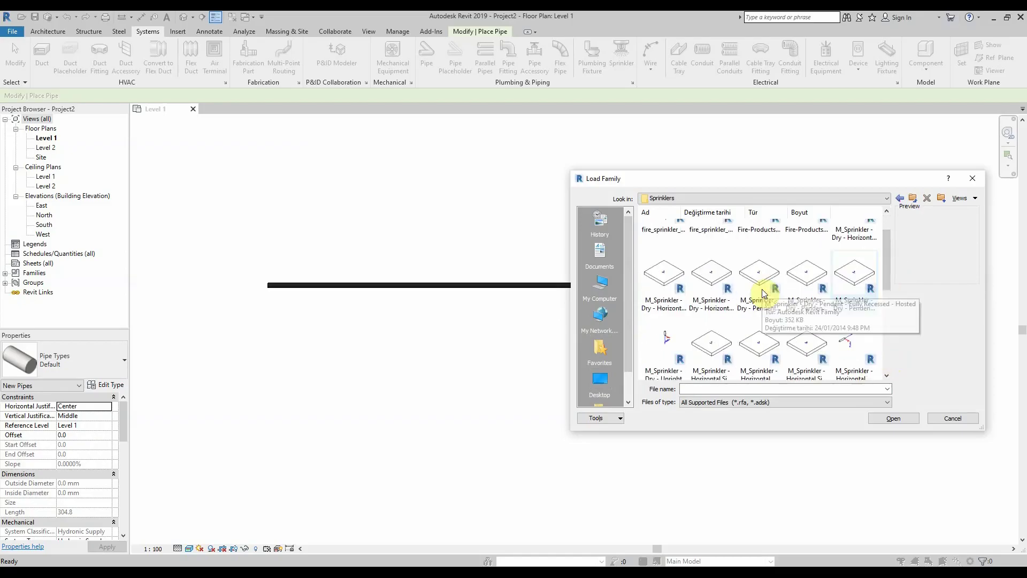
scroll(764, 293, down, 5)
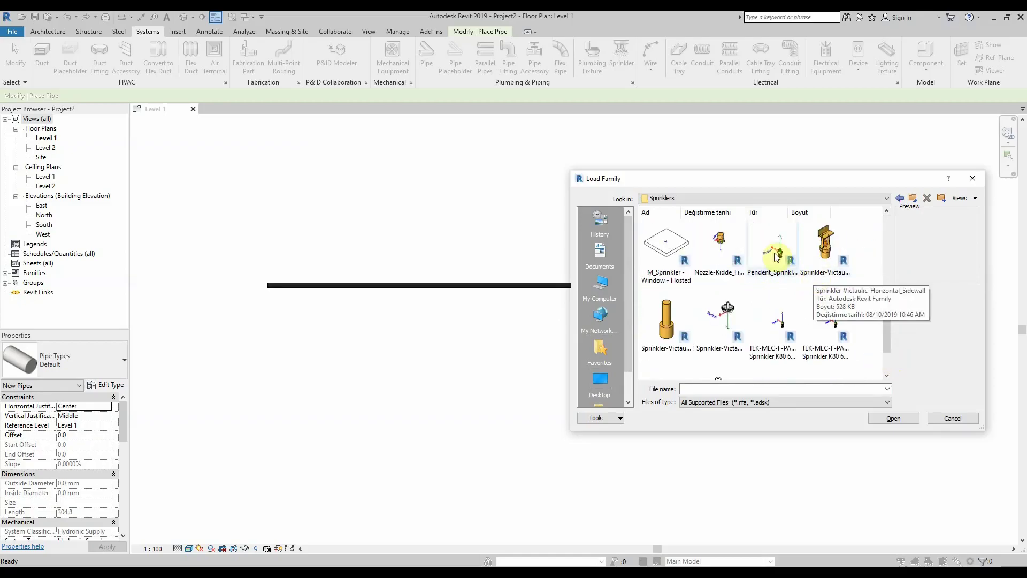
click(782, 264)
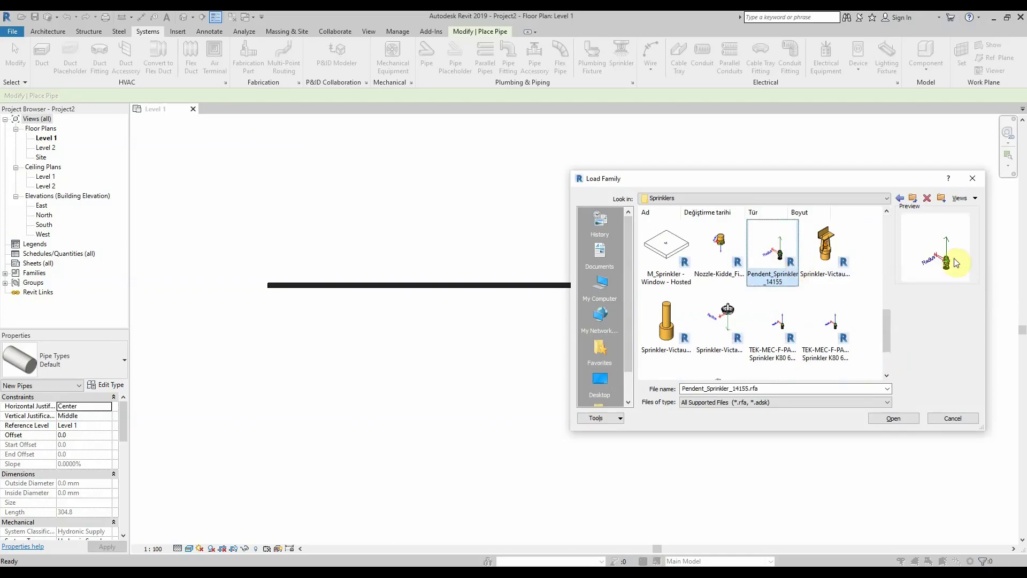
click(891, 417)
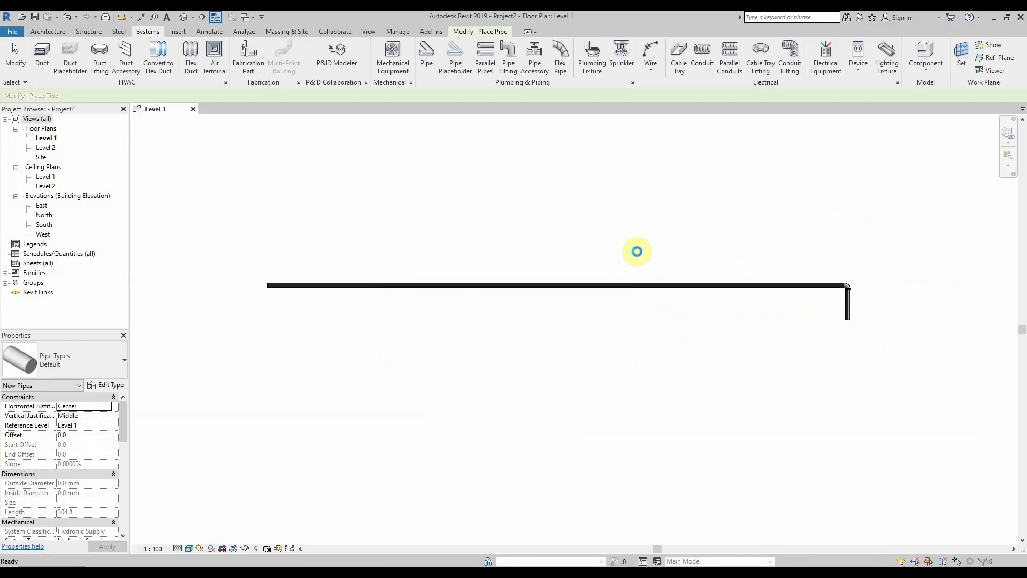
- Place one pendent sprinkler just below the middle of the long horizontal pipe in plan and end the placement
click(620, 317)
key(Escape)
key(Escape)
middle_drag(688, 342, 587, 318)
scroll(505, 291, up, 3)
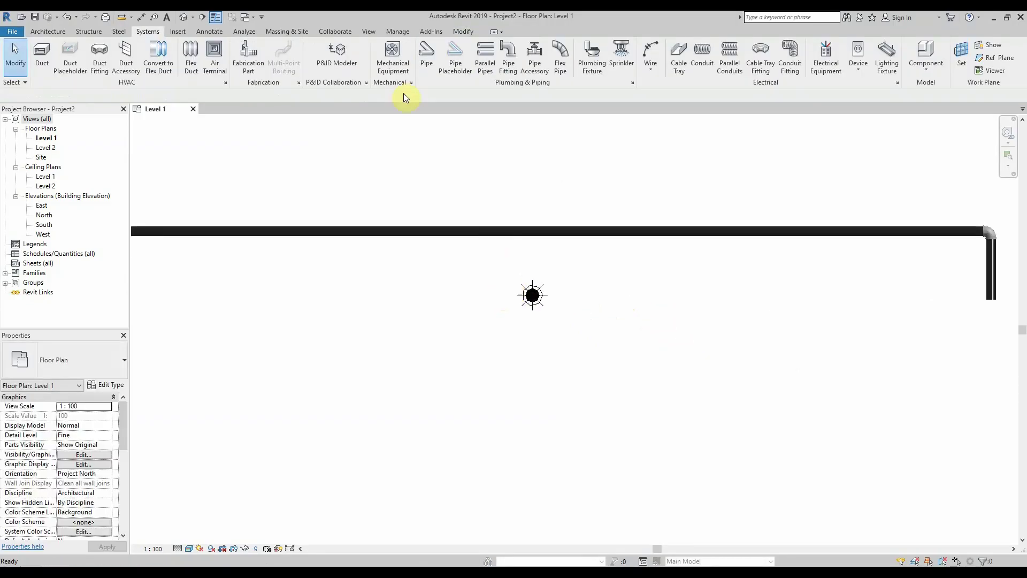
- Draw a vertical section line across the horizontal pipe just left of the sprinkler, looking toward it
click(203, 17)
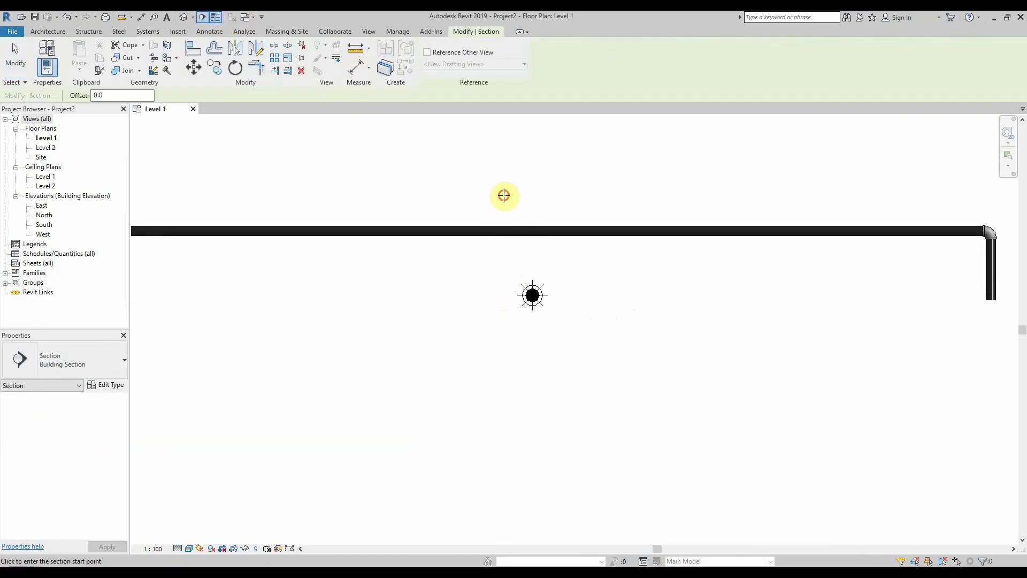
click(504, 196)
click(506, 326)
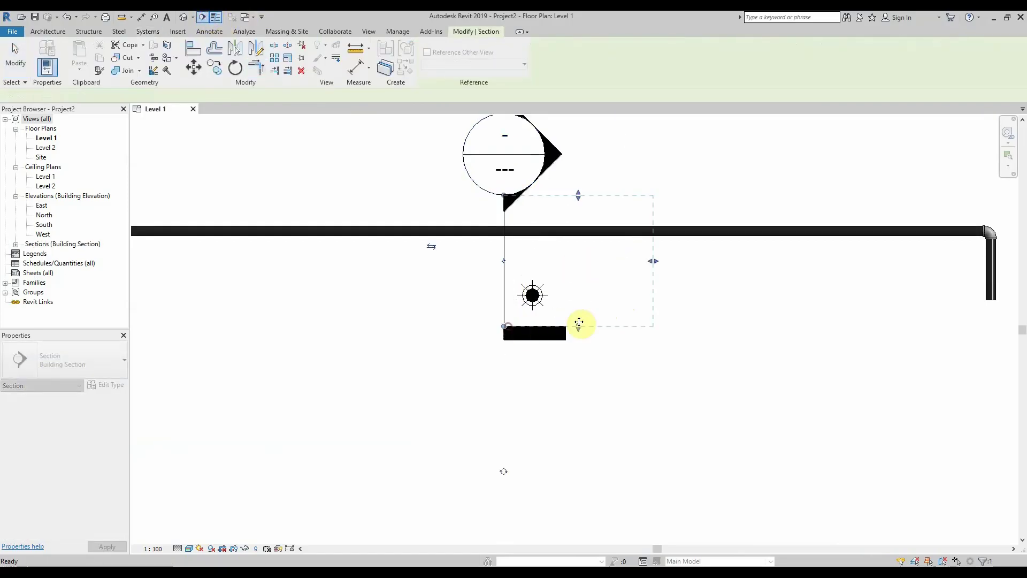
key(Escape)
- Open the view of the section beside the sprinkler and set its detail level to Fine
right_click(516, 183)
click(555, 245)
click(177, 548)
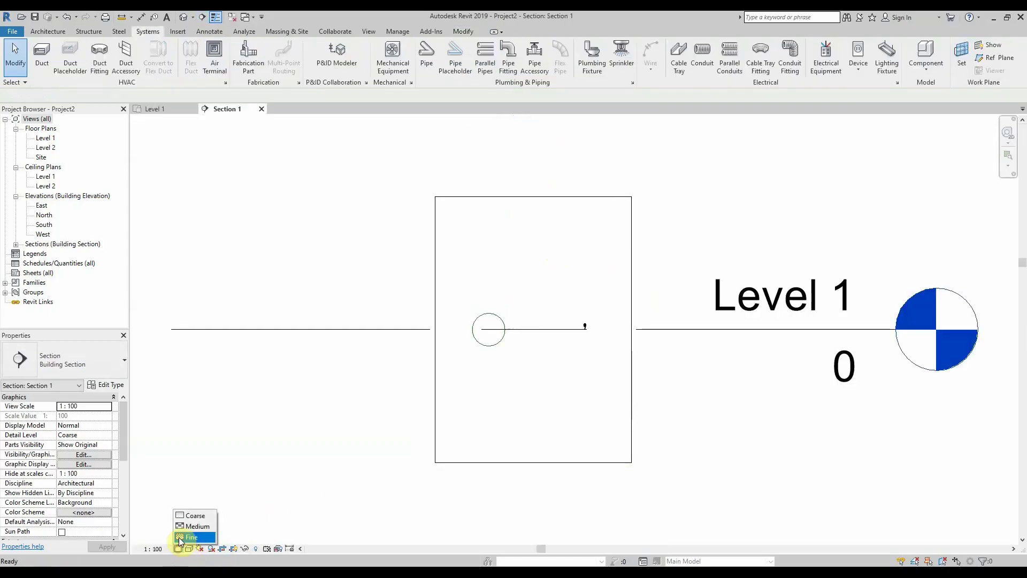
click(193, 535)
- Move the sprinkler up in the section to an offset of about 457 mm above Level 1
scroll(555, 314, up, 3)
drag(611, 340, 590, 255)
click(581, 278)
- Draw a 25 mm diameter pipe vertically upward from the sprinkler's connector, about 480 mm long
click(587, 255)
click(587, 176)
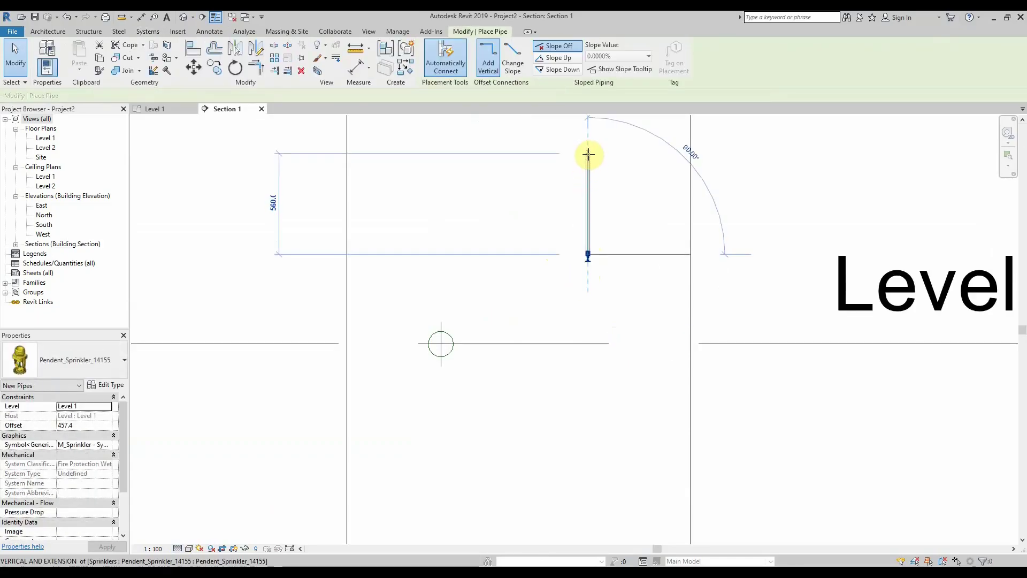
click(229, 98)
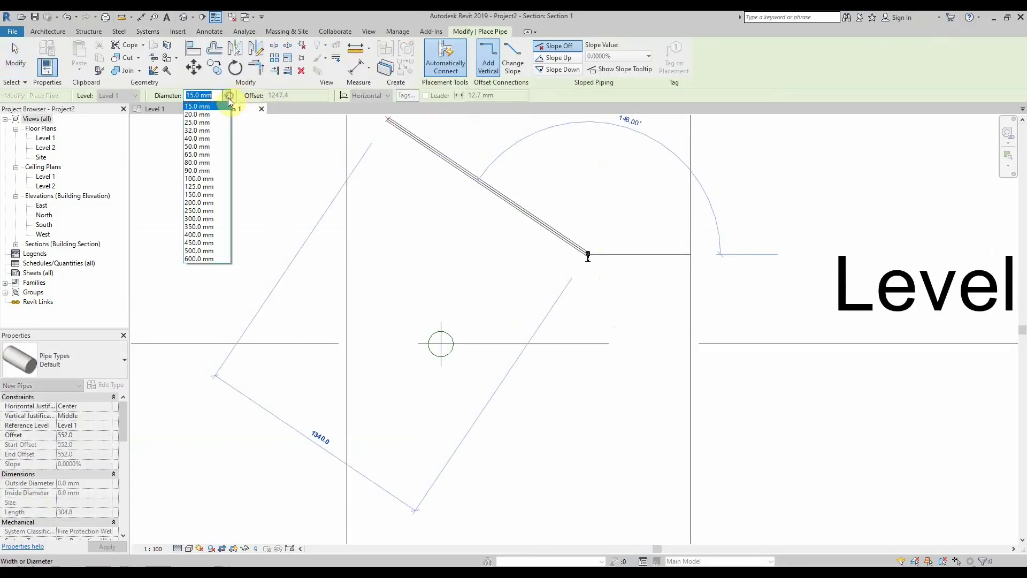
click(207, 122)
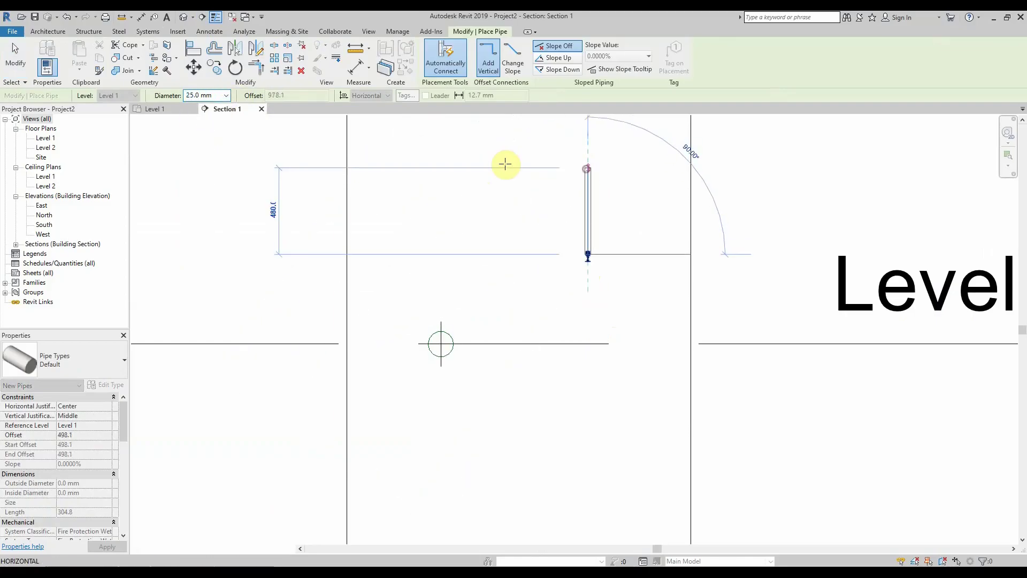
click(551, 165)
- Continue the 25 mm pipe horizontally to above the main pipe, then down to connect at its centre
click(439, 161)
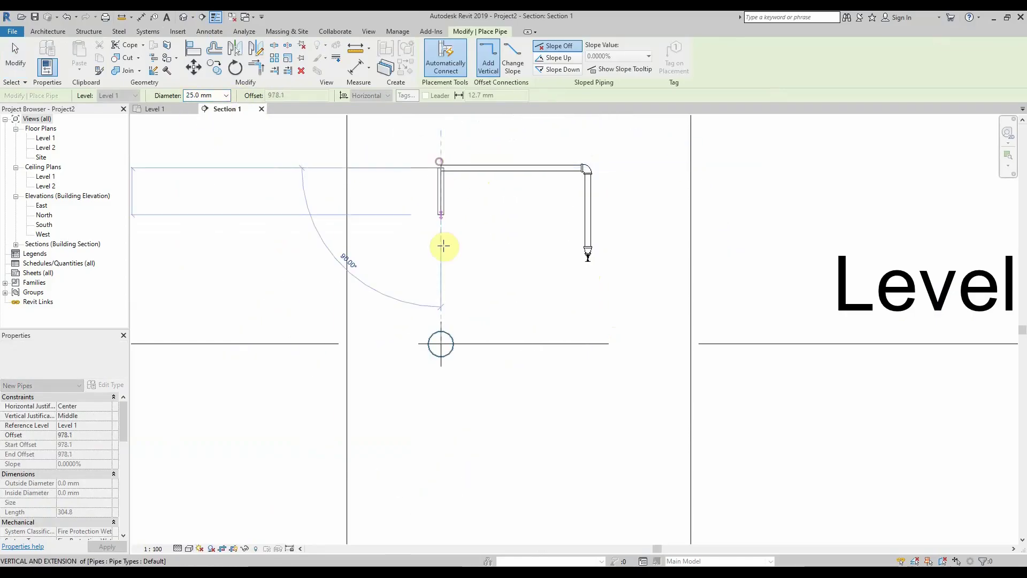
click(442, 345)
key(Escape)
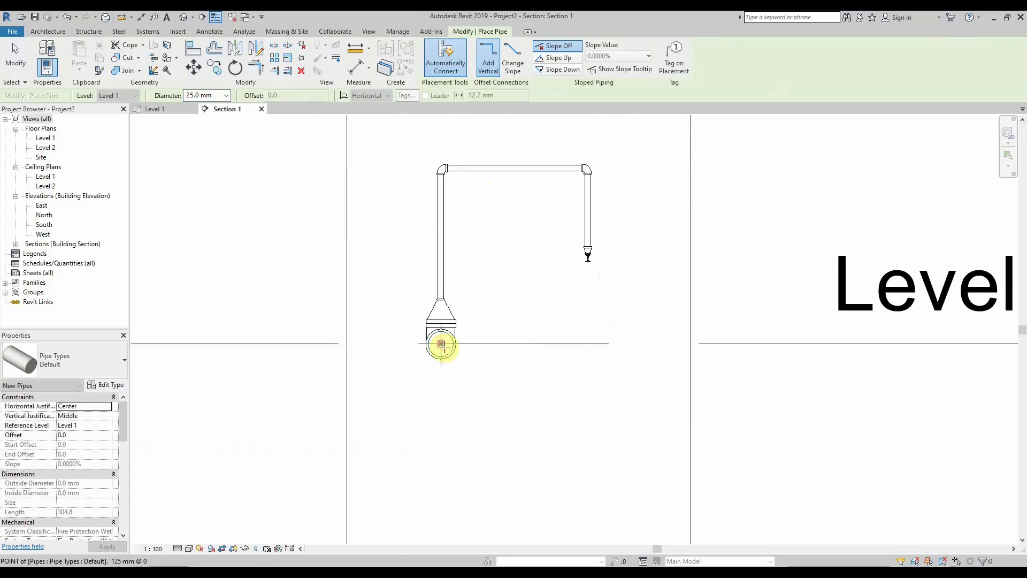
key(Escape)
- In the Level 1 plan, draw a horizontal section line across the sprinkler branch, looking toward the main pipe
click(161, 109)
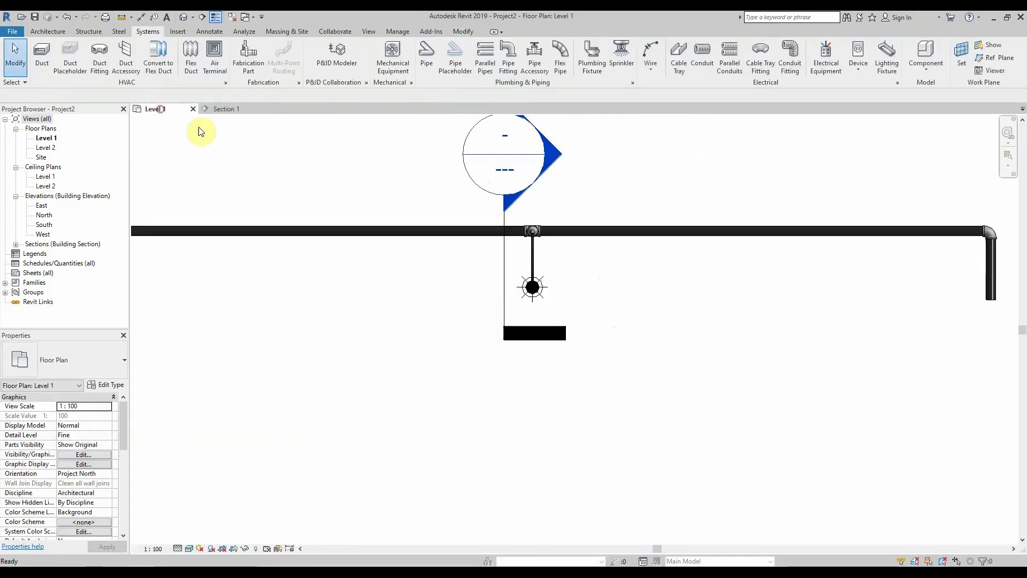
click(200, 18)
click(445, 279)
click(616, 279)
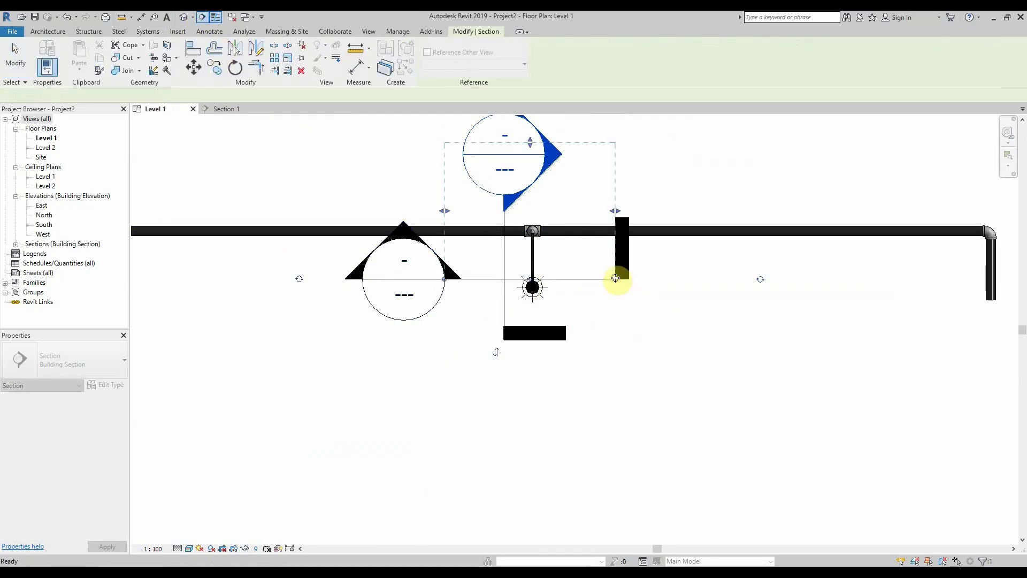
- Open the view of the horizontal section and set its detail level to Fine
right_click(448, 278)
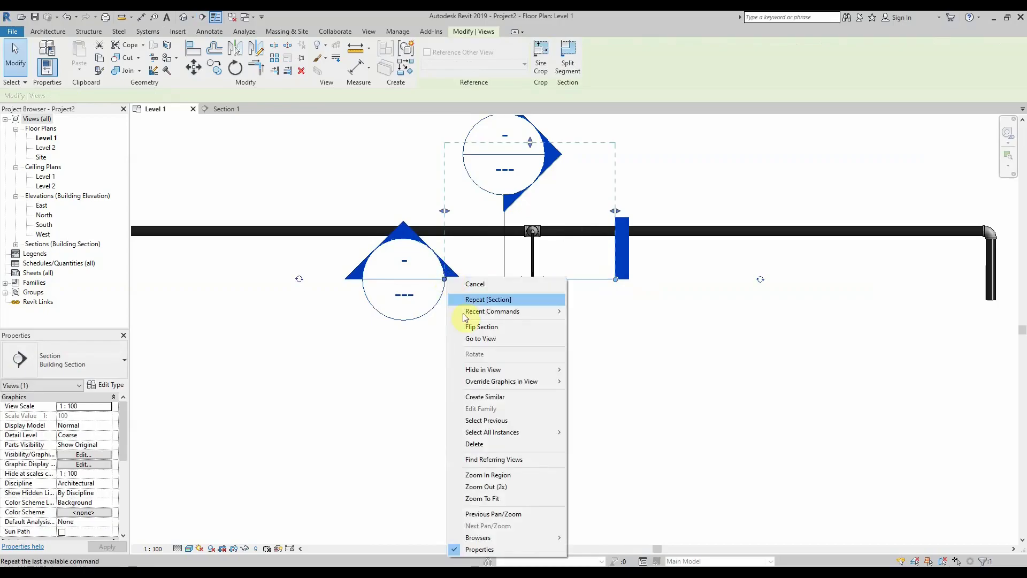
click(478, 340)
click(177, 548)
click(189, 542)
- Change the tee on the main pipe to the M_Tee Reducing - Threaded - MI - Class 150 Standard type
scroll(615, 373, up, 5)
scroll(553, 325, up, 2)
click(499, 352)
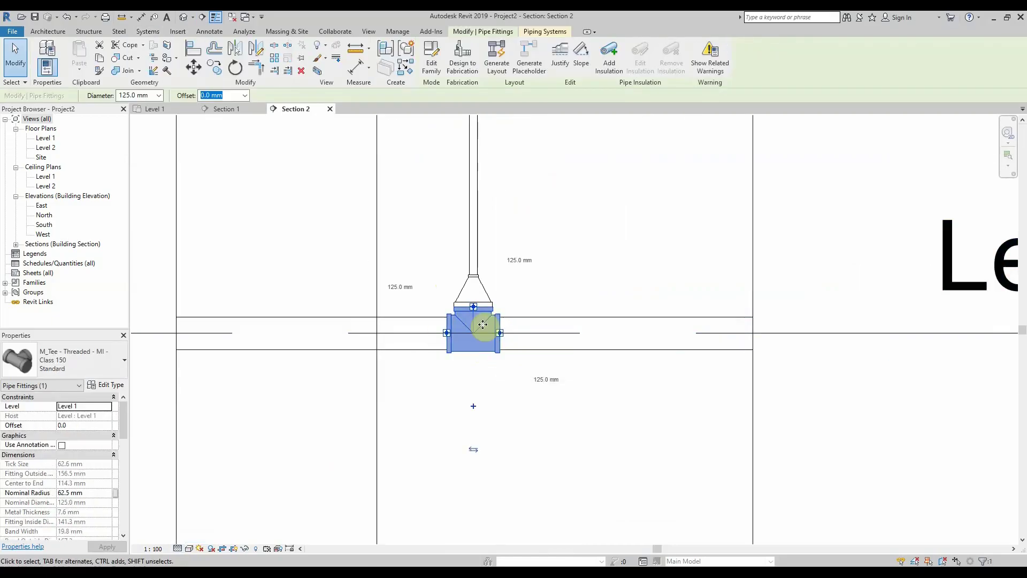
click(102, 369)
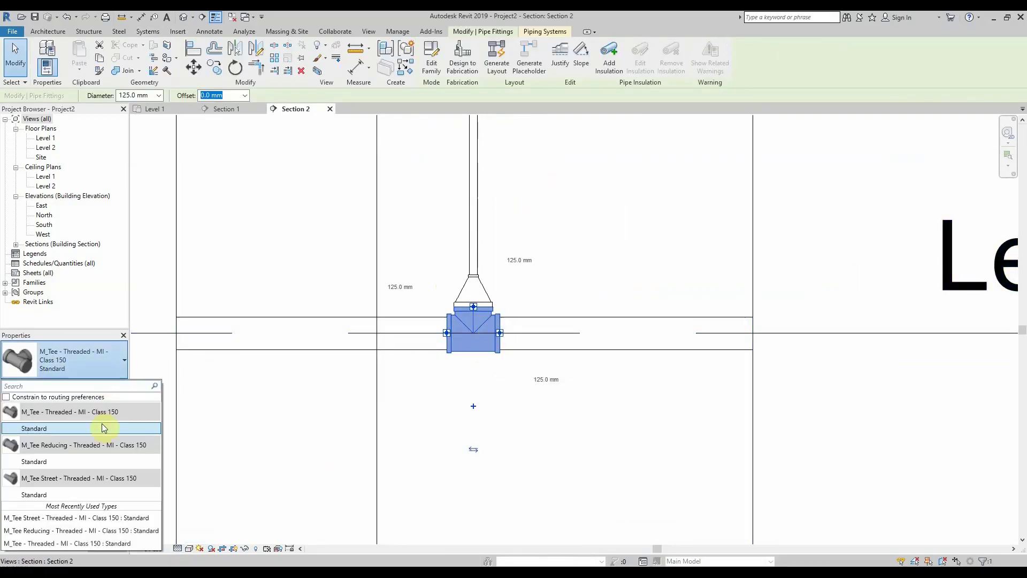
click(79, 458)
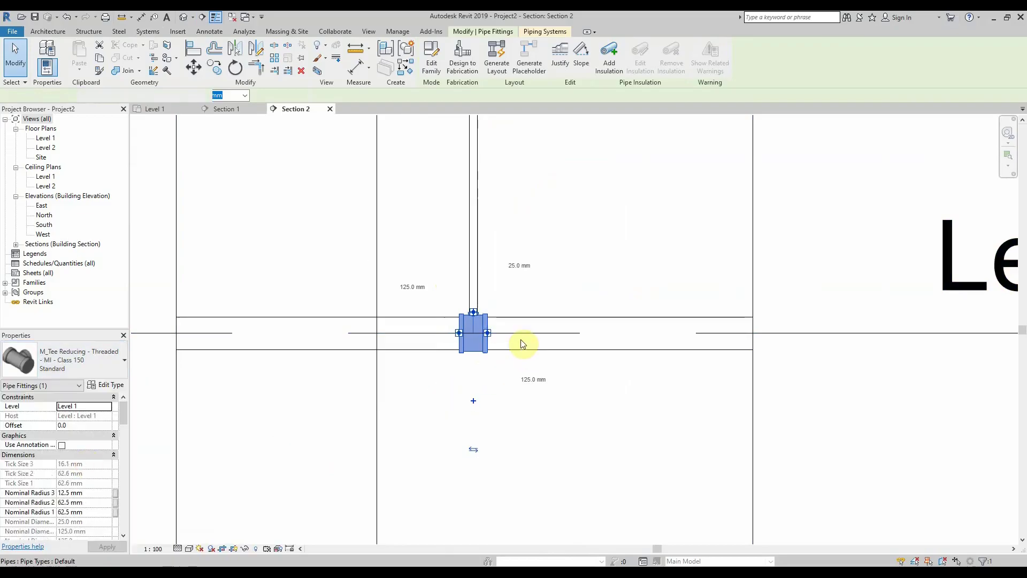
key(Escape)
- Review the changed branch connection in Section 2 and Section 1, then return to the Level 1 plan
scroll(510, 321, down, 4)
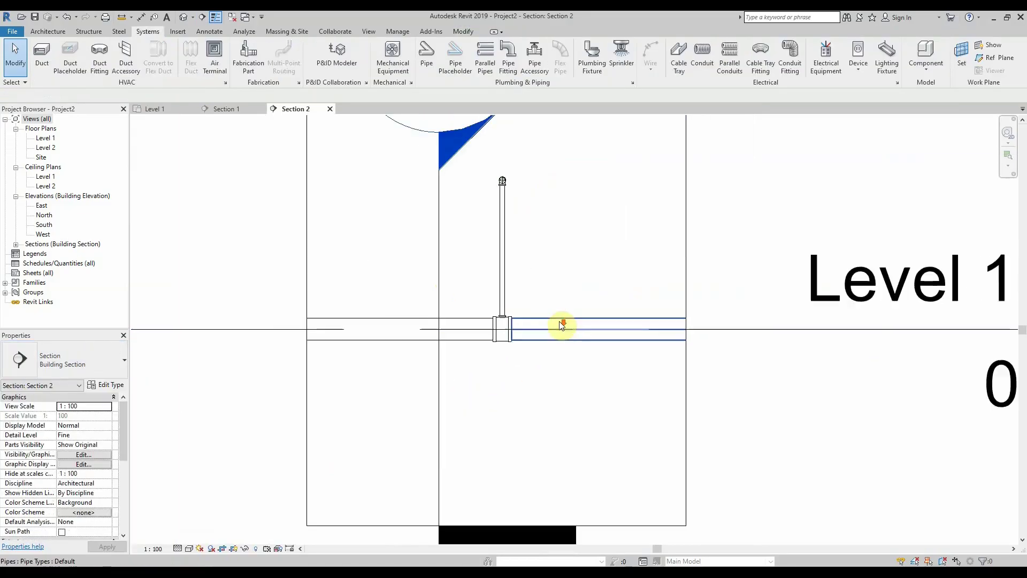
click(215, 109)
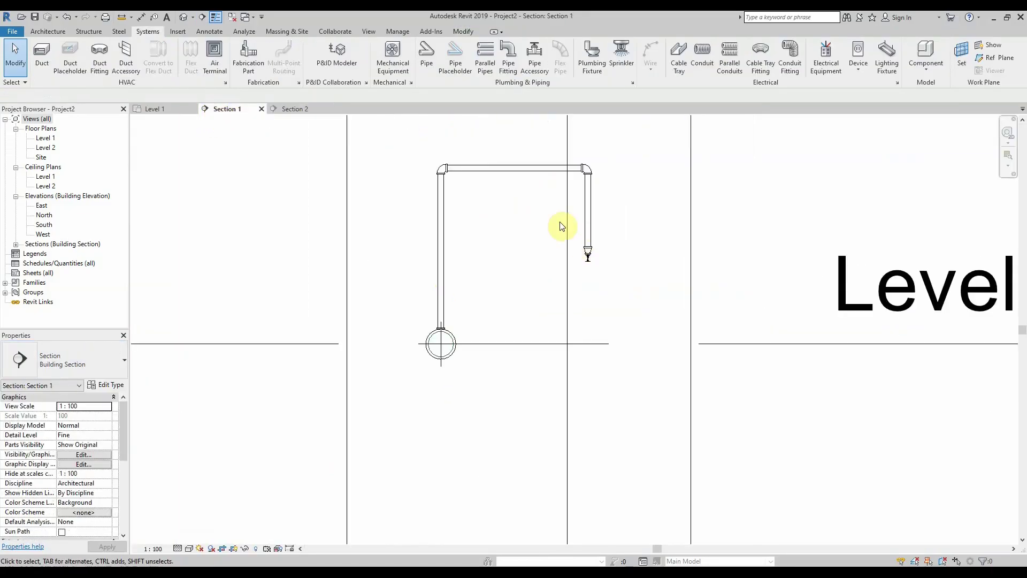
click(155, 109)
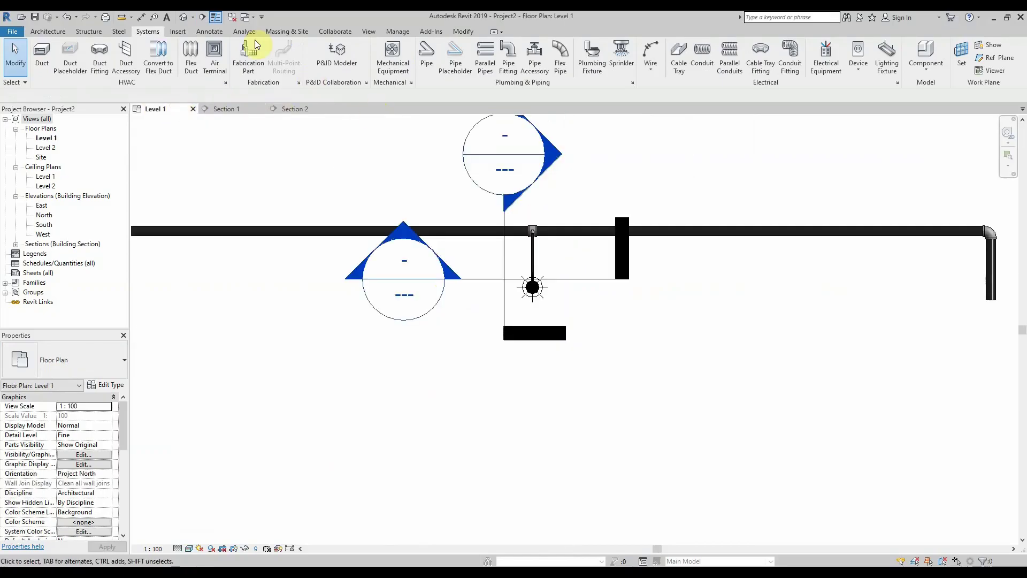
- In the Level 1 plan, draw a 125 mm pipe about 2000 mm long perpendicularly across the main, between the sprinkler branch and the elbow
click(181, 18)
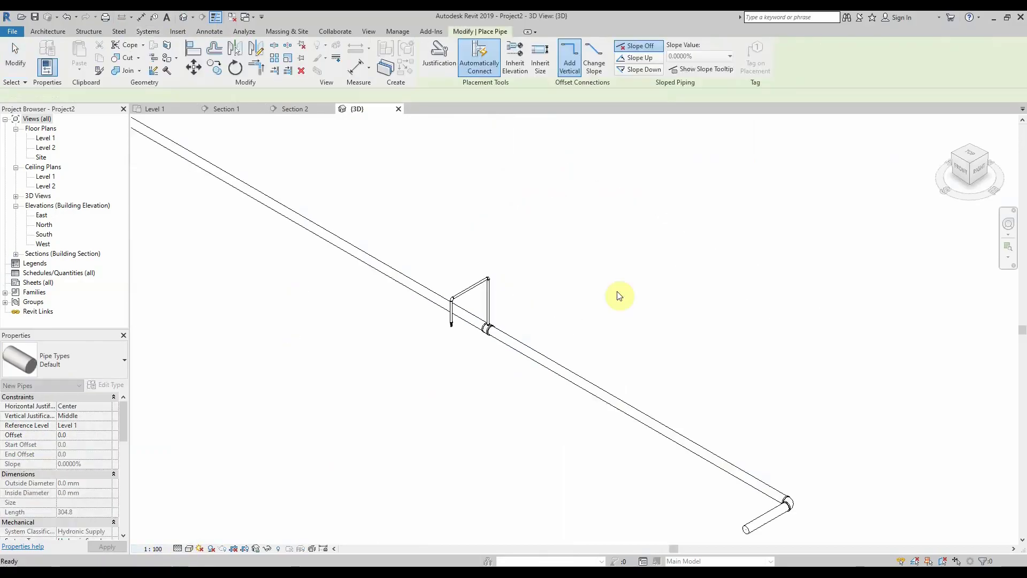
click(158, 109)
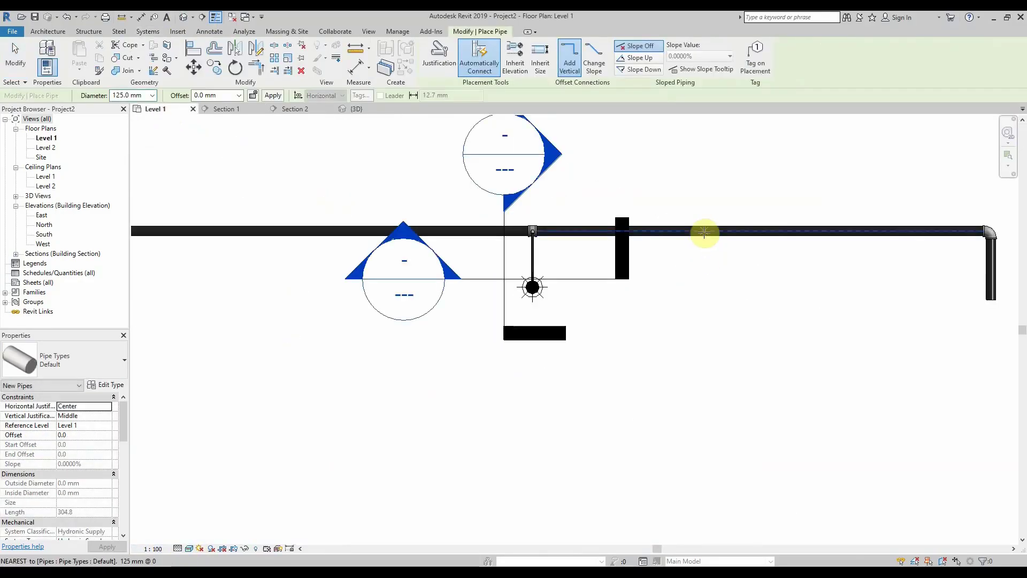
click(717, 177)
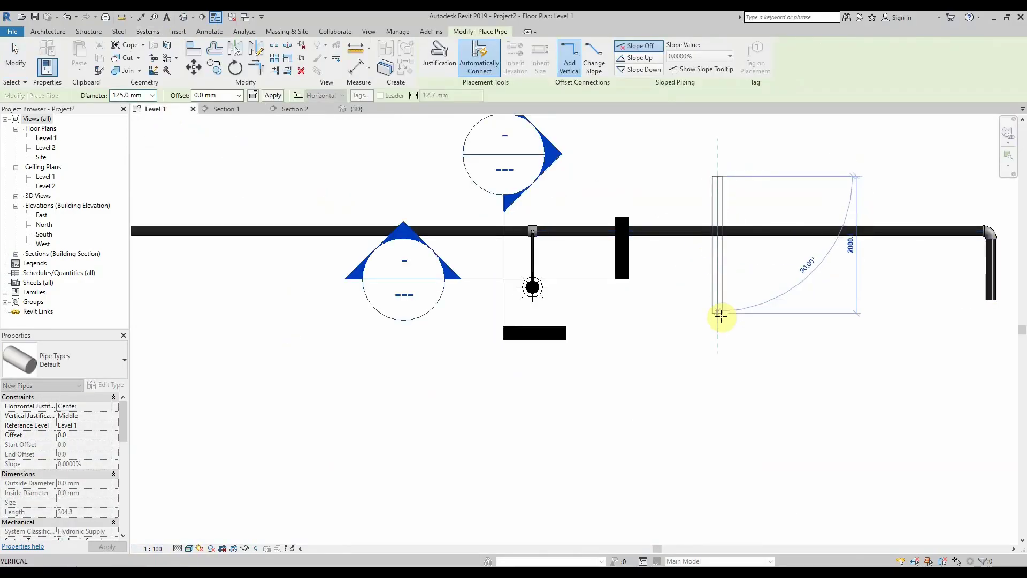
click(719, 320)
scroll(721, 252, up, 5)
key(Escape)
key(Escape)
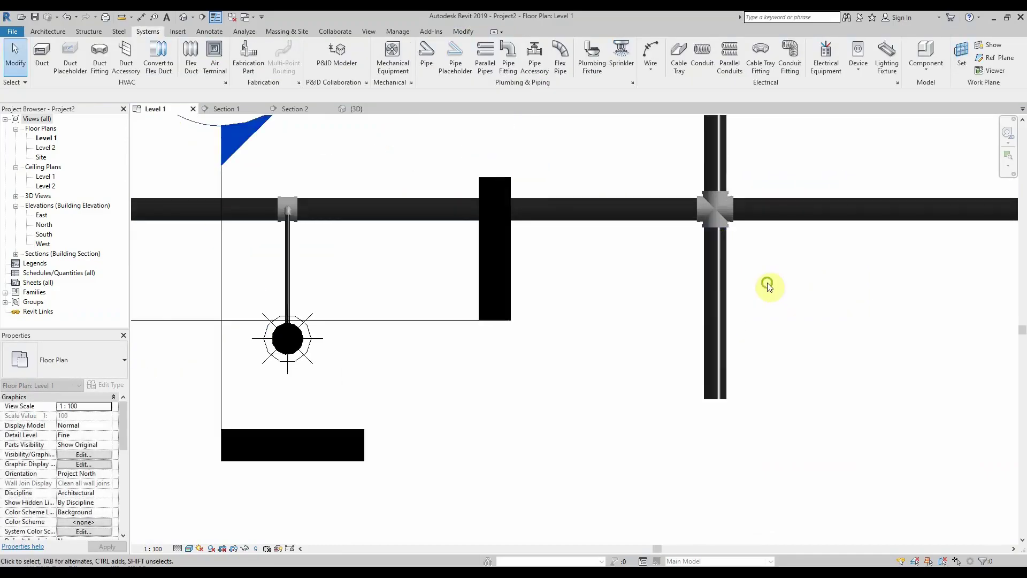
- Cap the open ends of both pipe stubs that branch from the cross fitting, finishing the far one in the 3D view
click(612, 351)
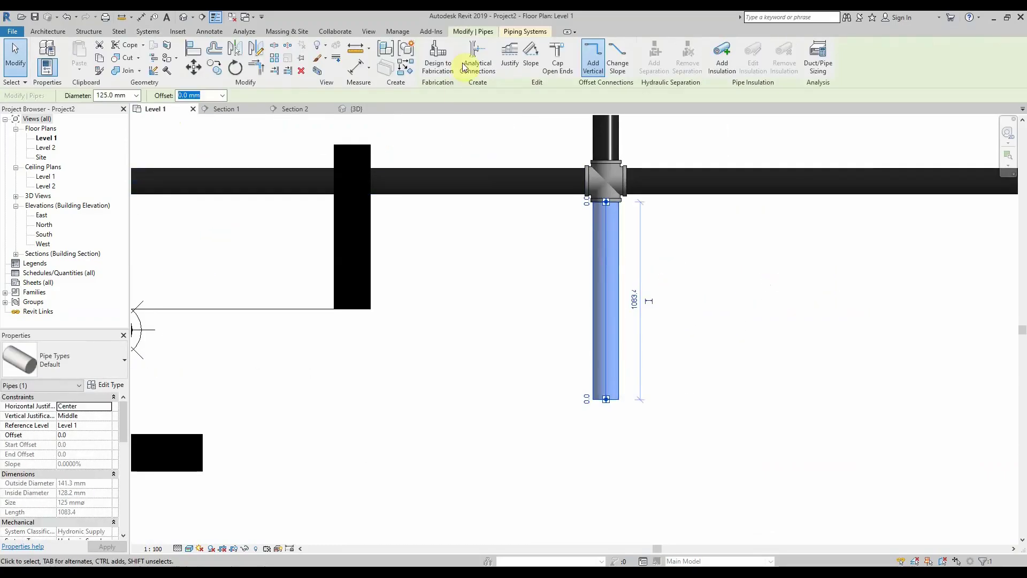
click(558, 63)
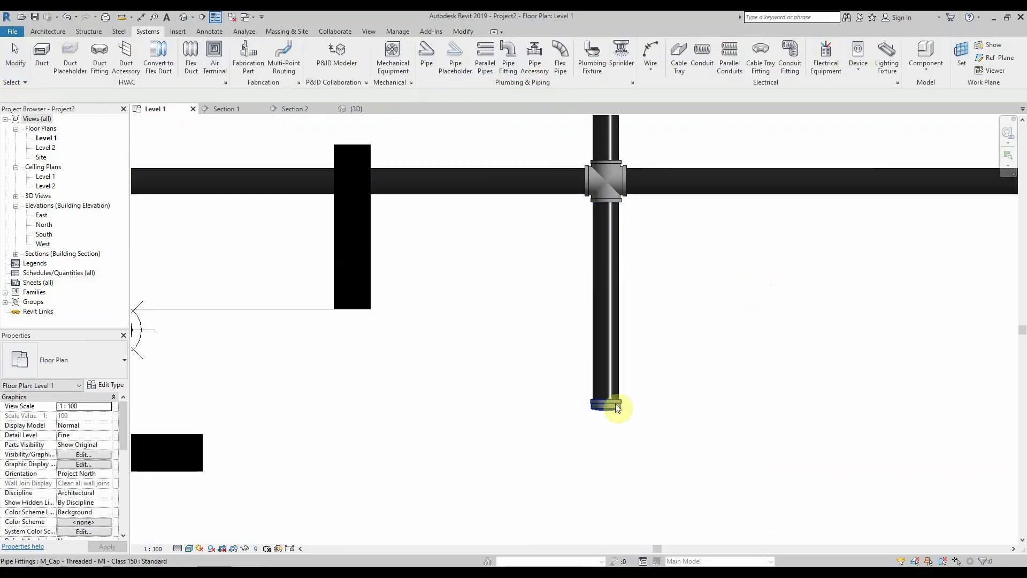
scroll(535, 348, down, 5)
click(355, 109)
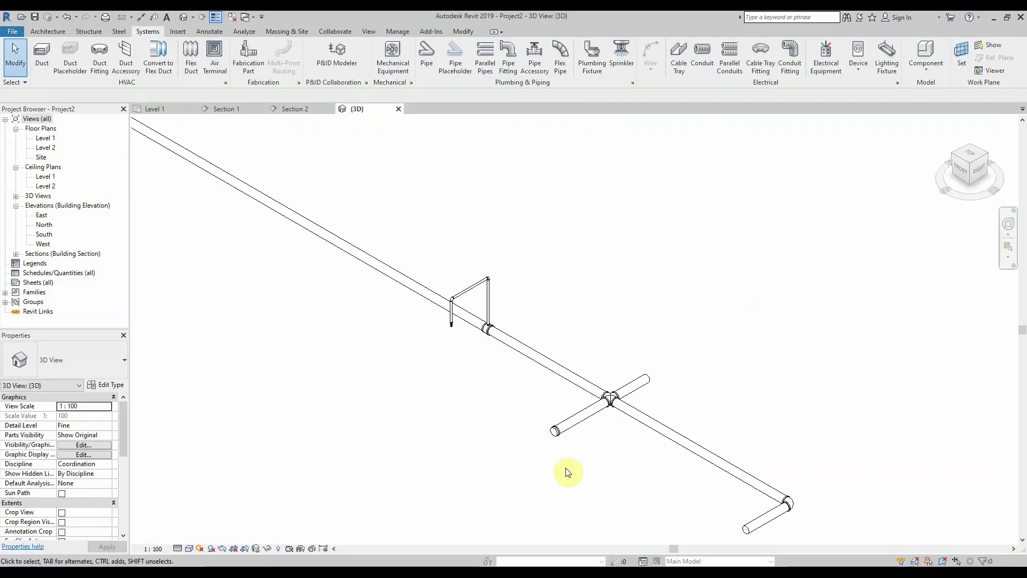
scroll(563, 436, up, 2)
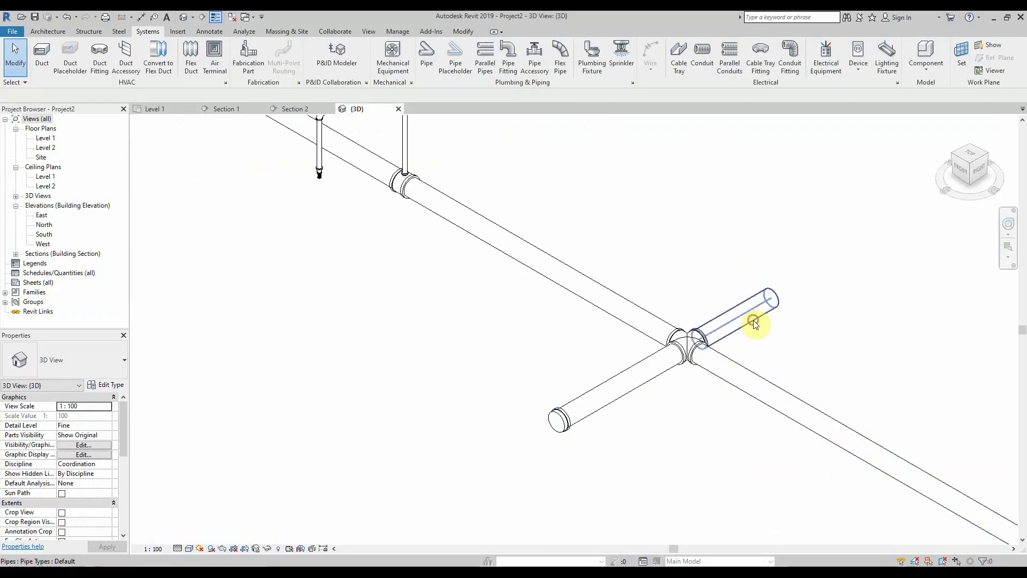
click(753, 321)
click(572, 62)
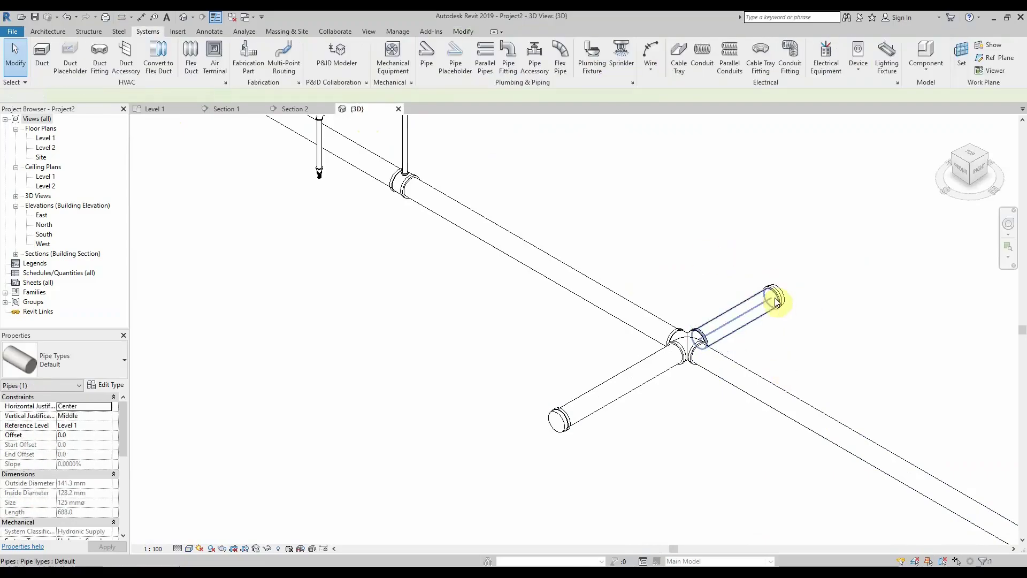
- Return to the Level 1 plan and open Object Styles from its Visibility/Graphic Overrides, at the pipe categories
click(166, 107)
scroll(482, 268, down, 3)
click(503, 274)
key(Escape)
middle_drag(515, 287, 551, 294)
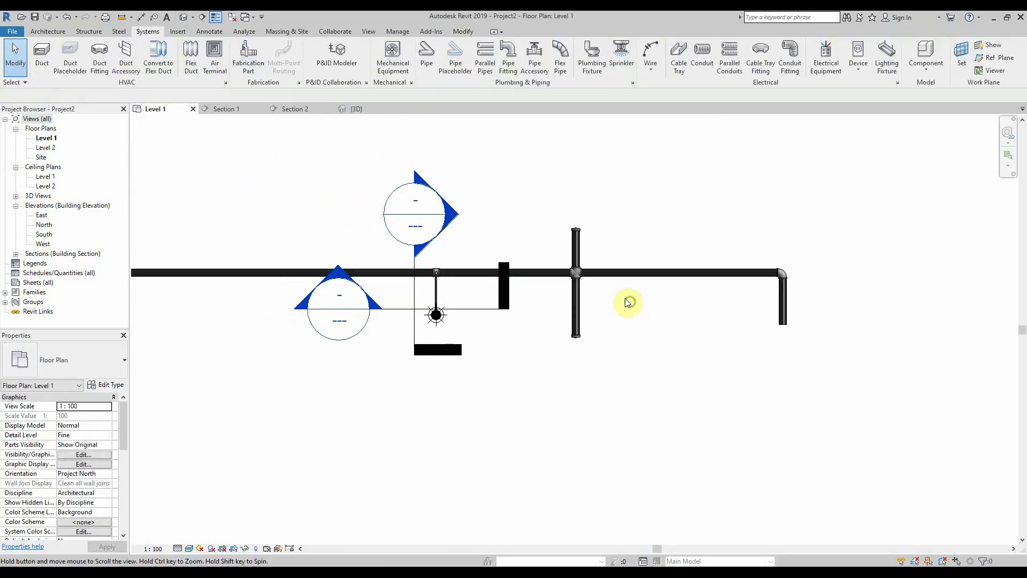
click(368, 33)
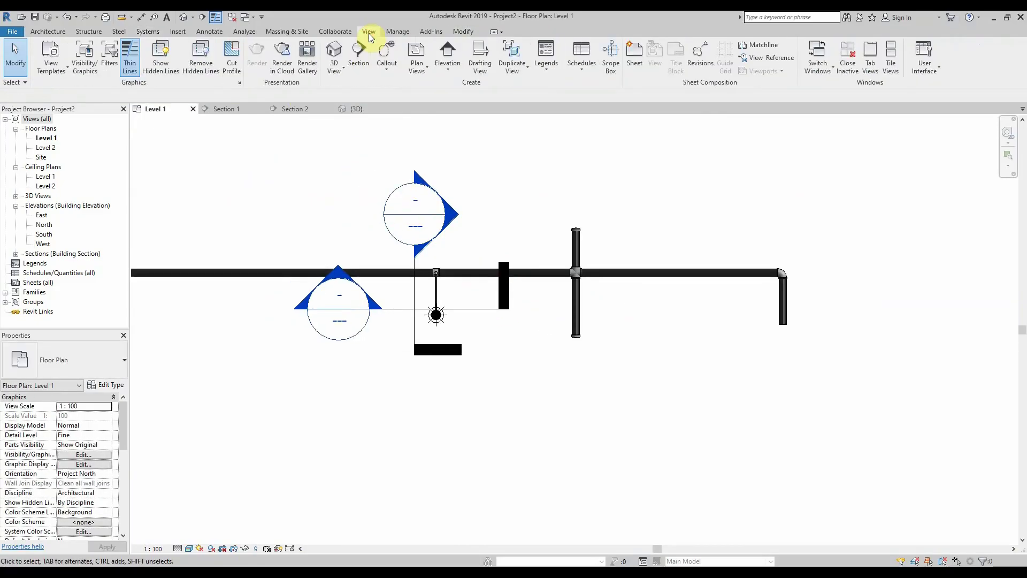
click(88, 67)
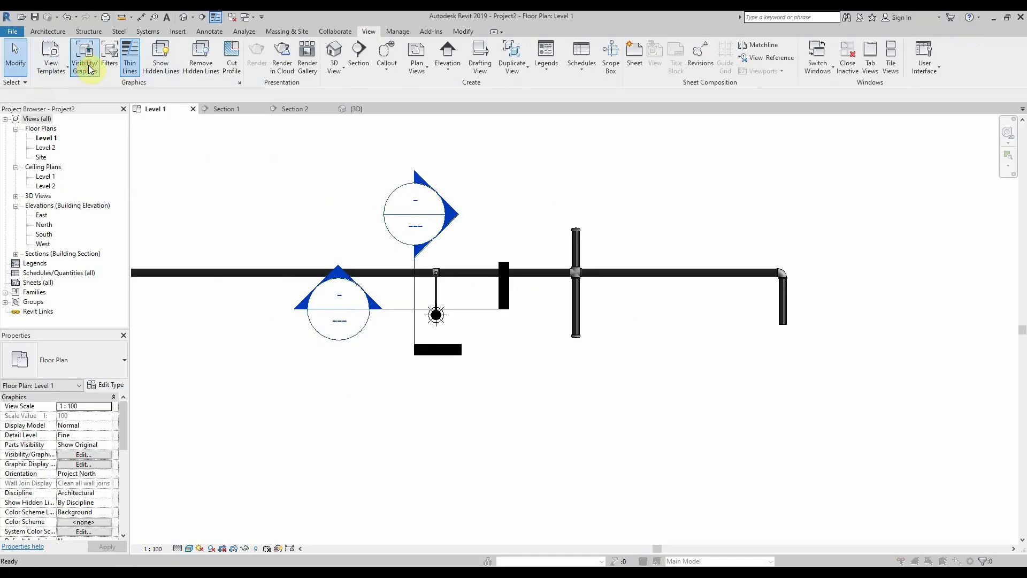
click(486, 395)
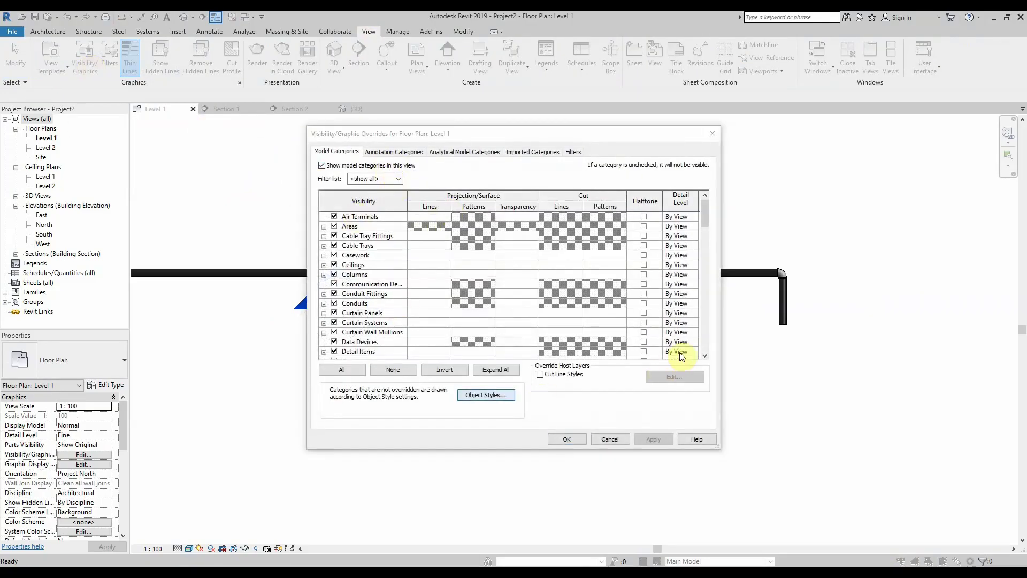
scroll(619, 345, down, 3)
scroll(619, 345, down, 12)
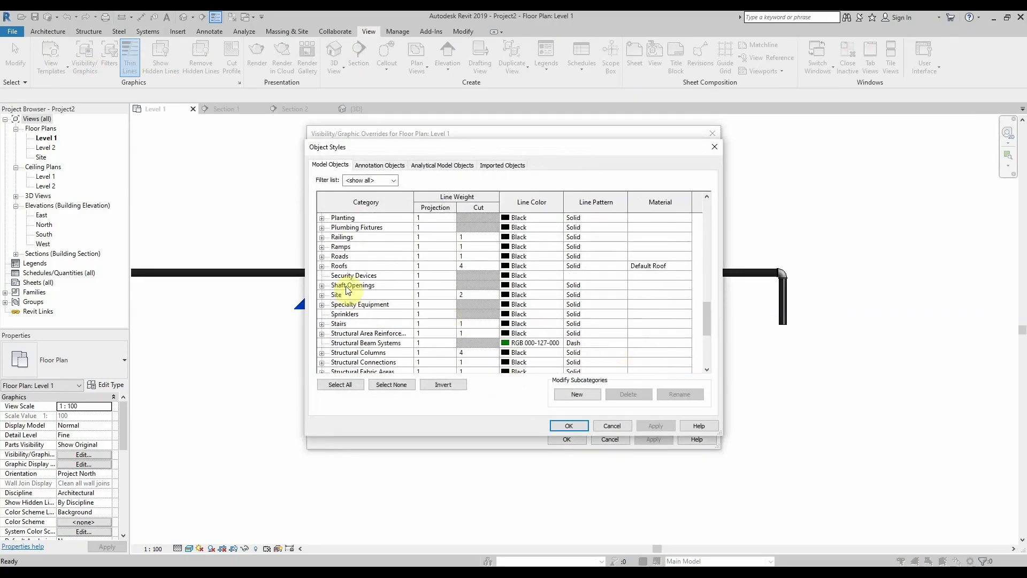
scroll(345, 288, down, 1)
scroll(345, 289, up, 3)
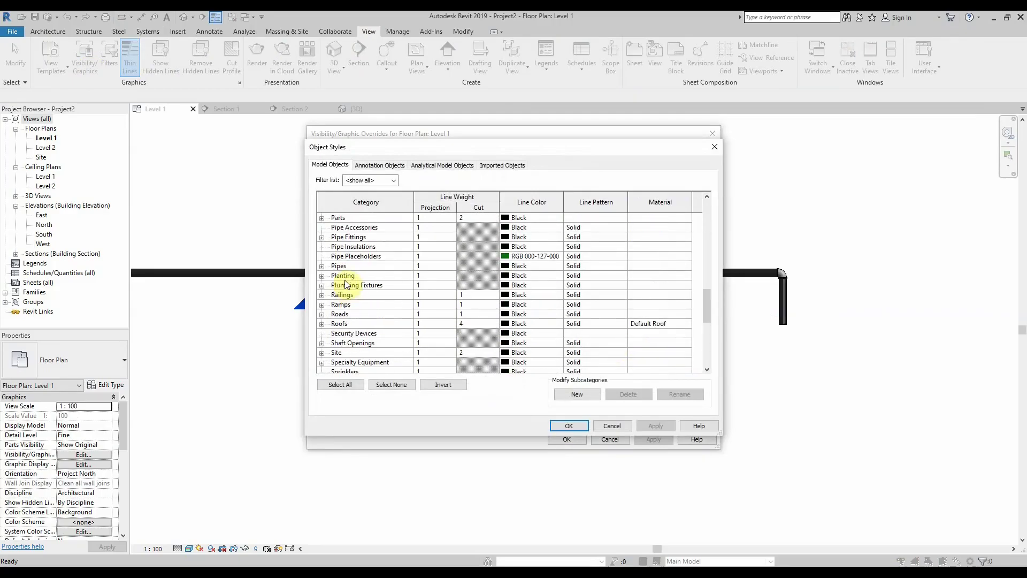
- Create a new material for the Pipes category and set its appearance color to red, RGB 255 0 0
click(345, 267)
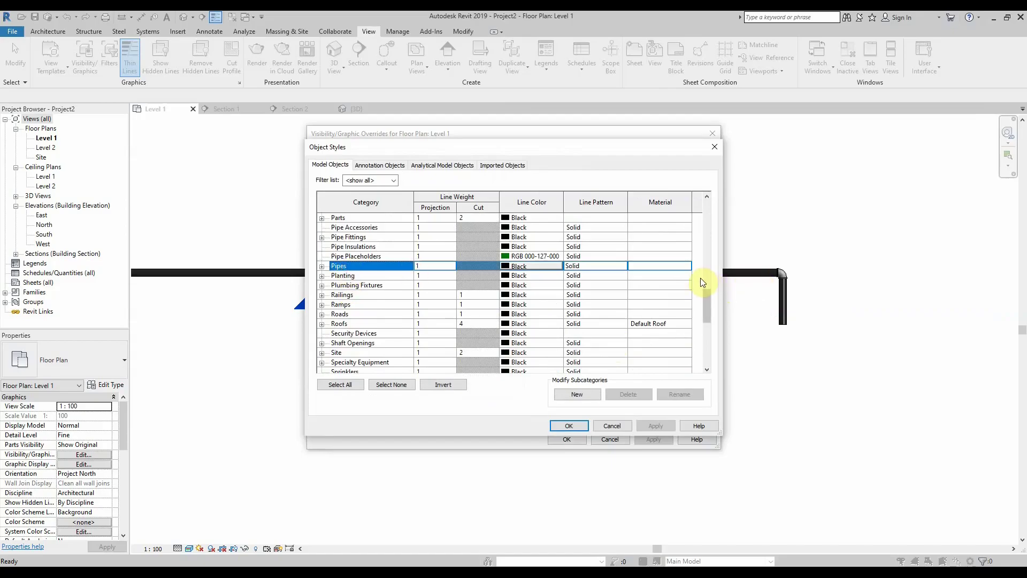
click(688, 267)
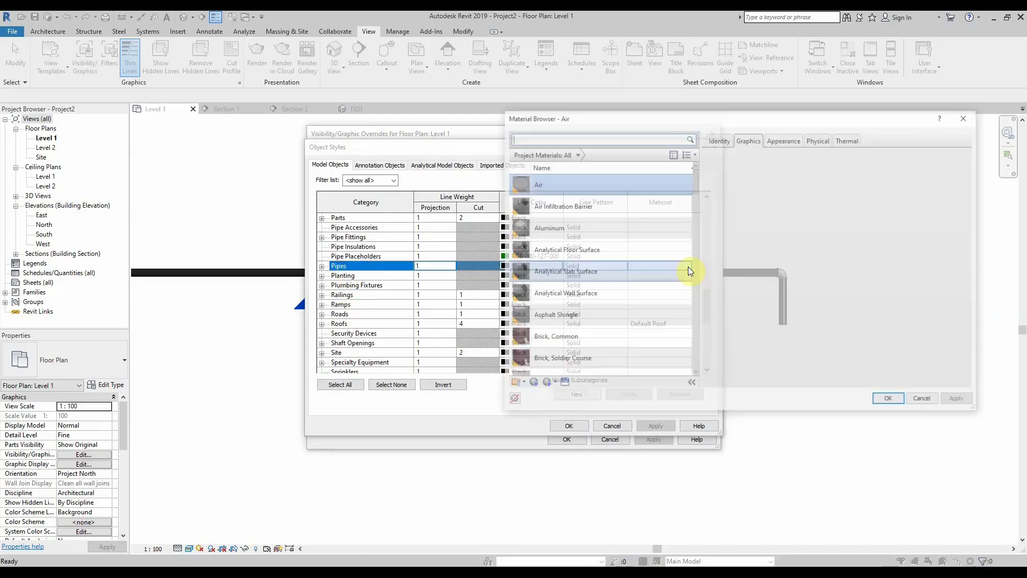
click(534, 384)
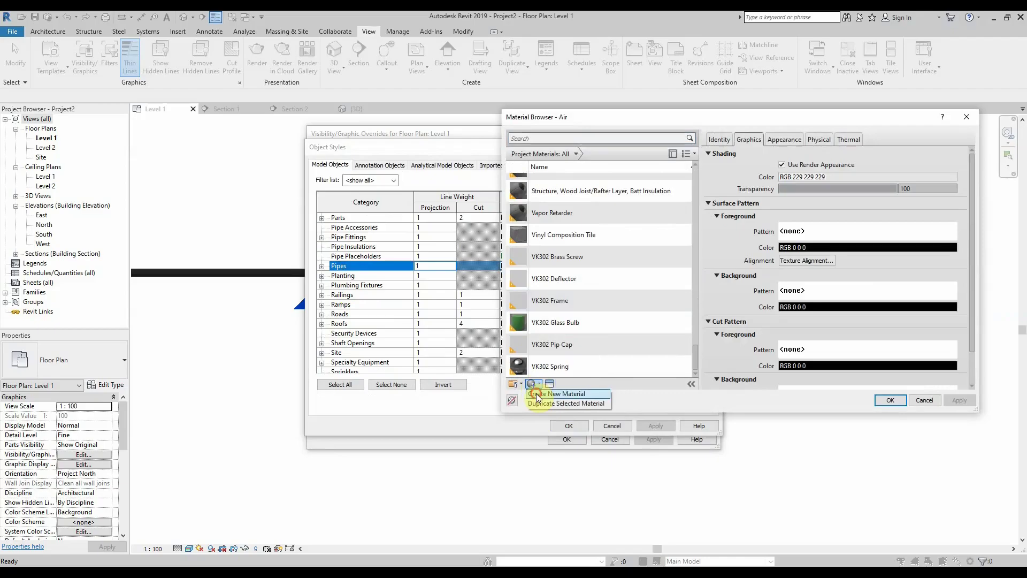
click(556, 394)
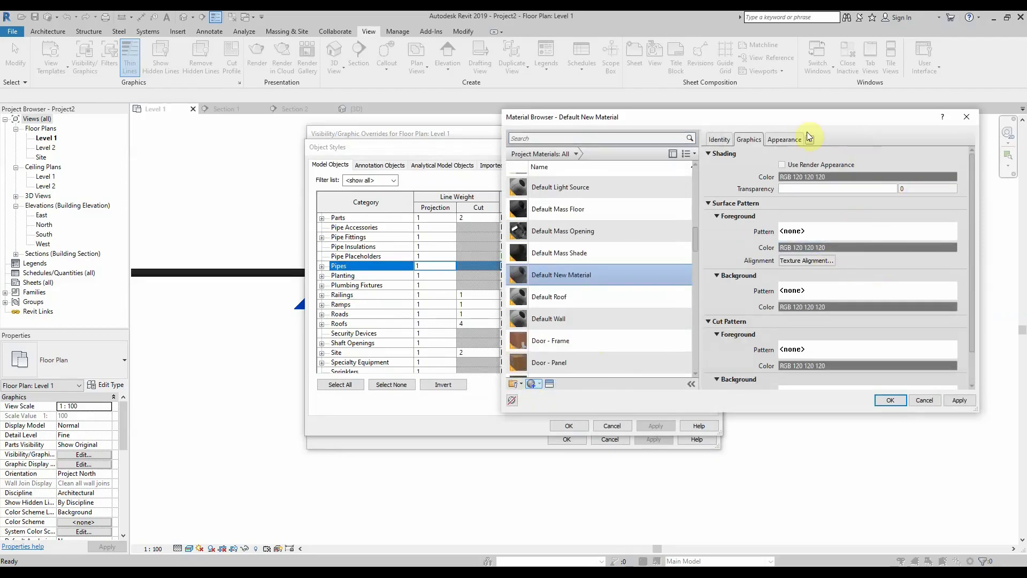
click(776, 139)
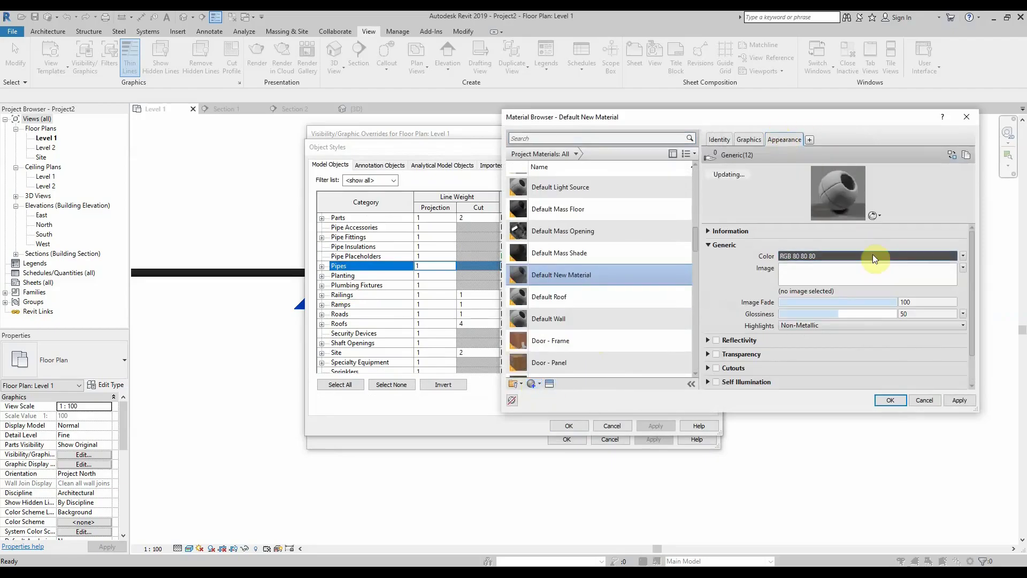
click(872, 255)
click(643, 275)
click(784, 356)
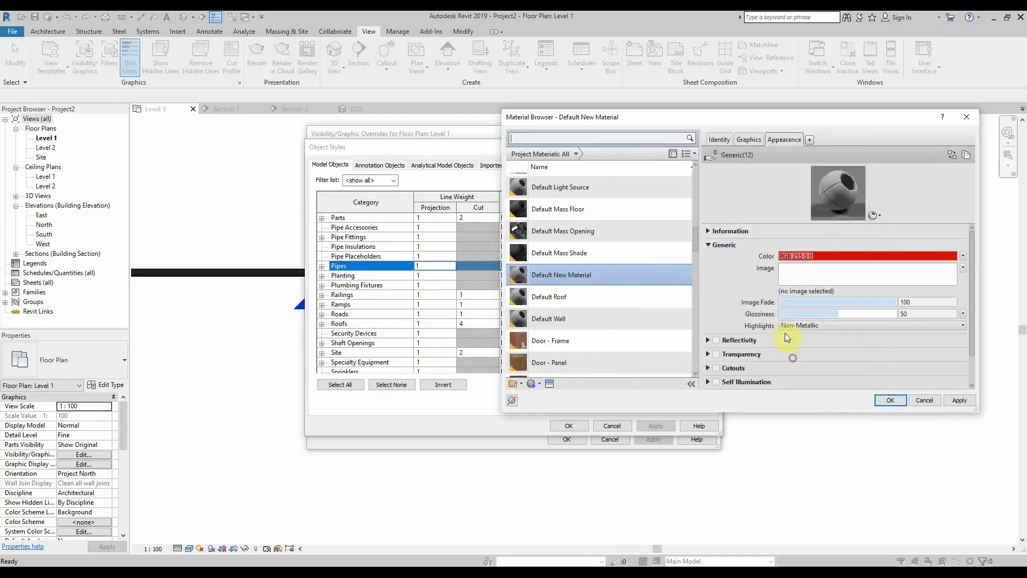
- Set the new material's shading color to red, RGB 255 0 0, and assign the material to the Pipes category
click(749, 139)
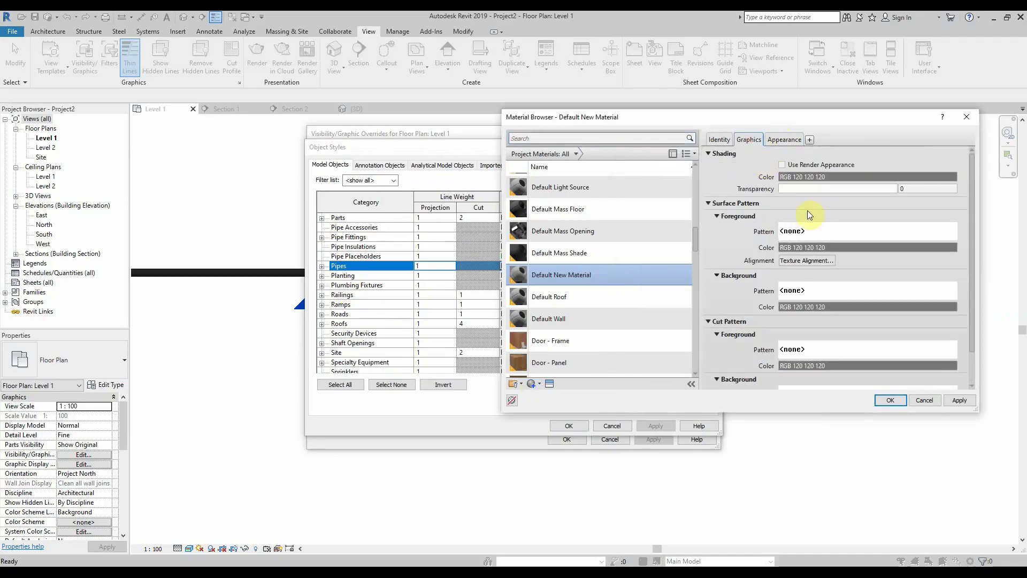
click(820, 175)
click(643, 275)
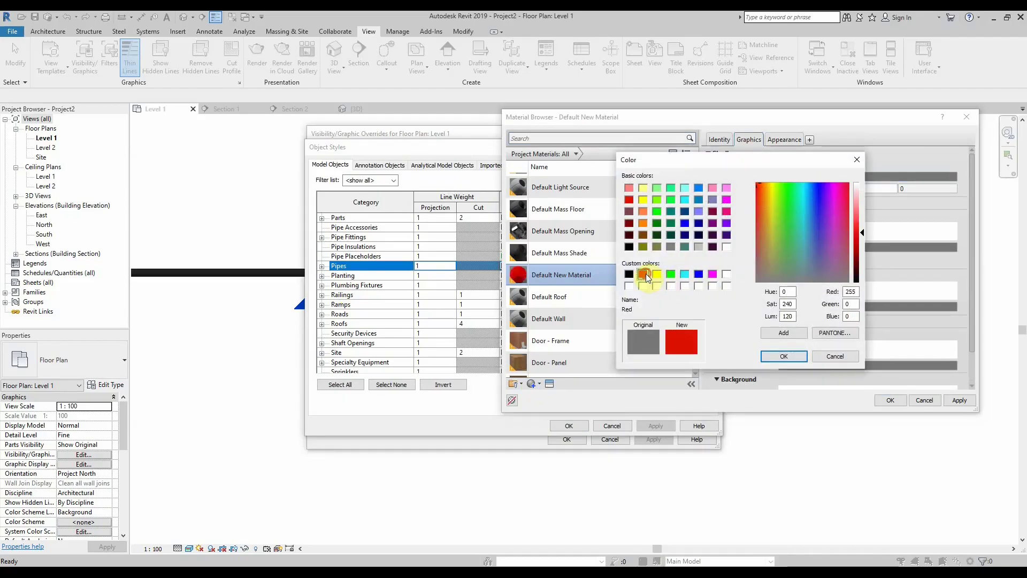
click(780, 355)
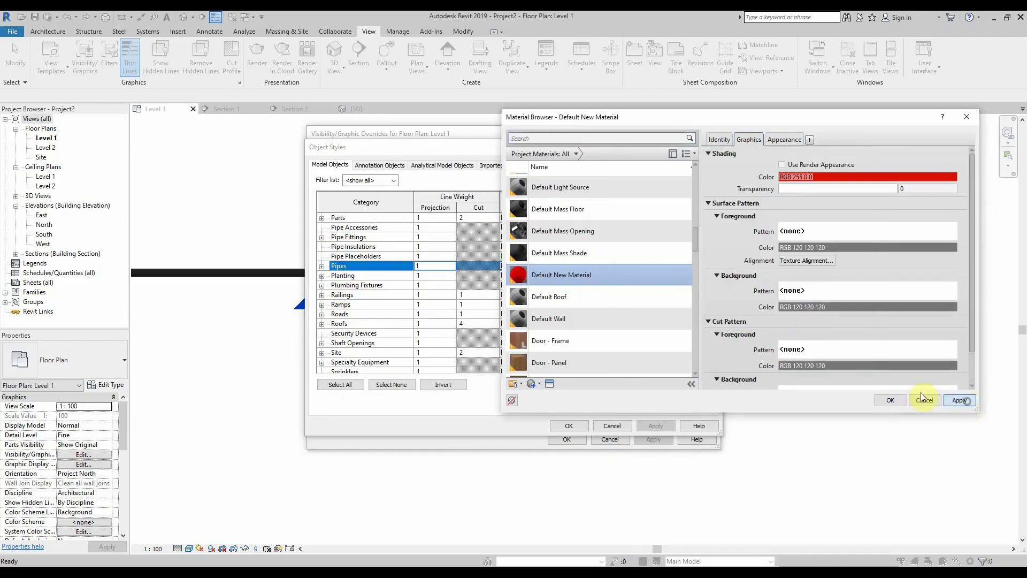
click(891, 400)
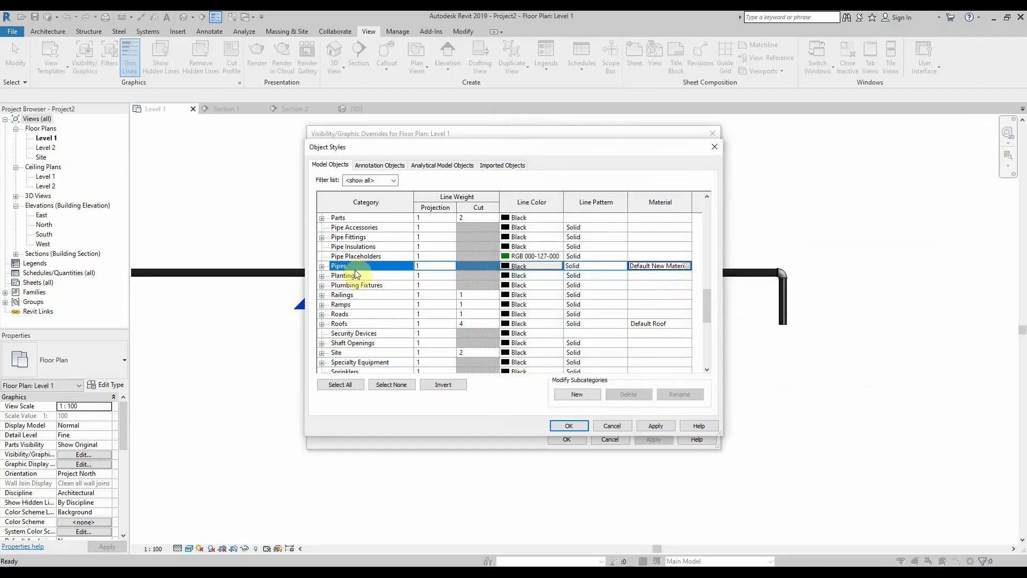
- Assign Default New Material to the Pipe Fittings category and apply the object style changes to the plan
click(349, 237)
click(688, 237)
click(687, 237)
click(598, 273)
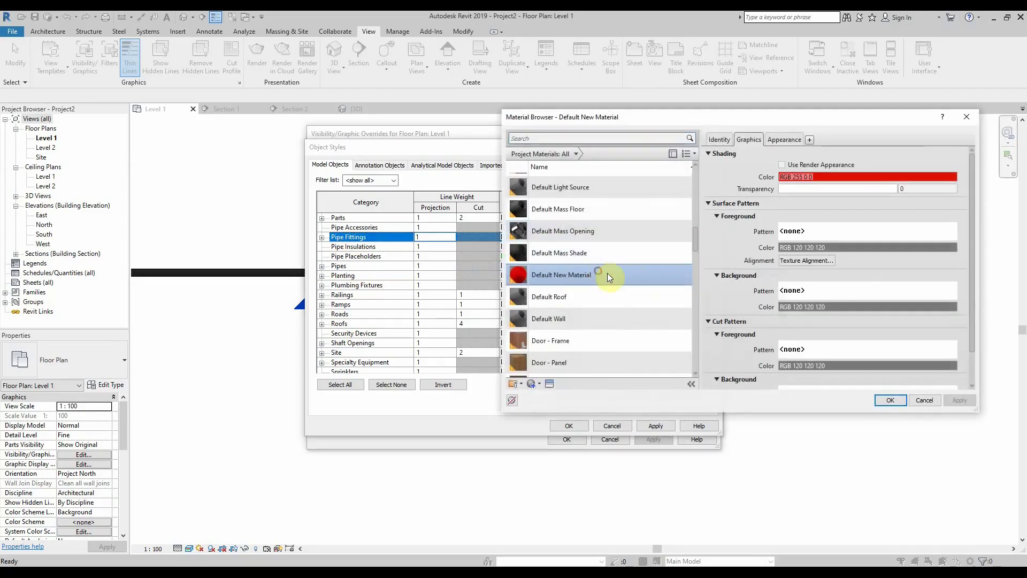
click(891, 400)
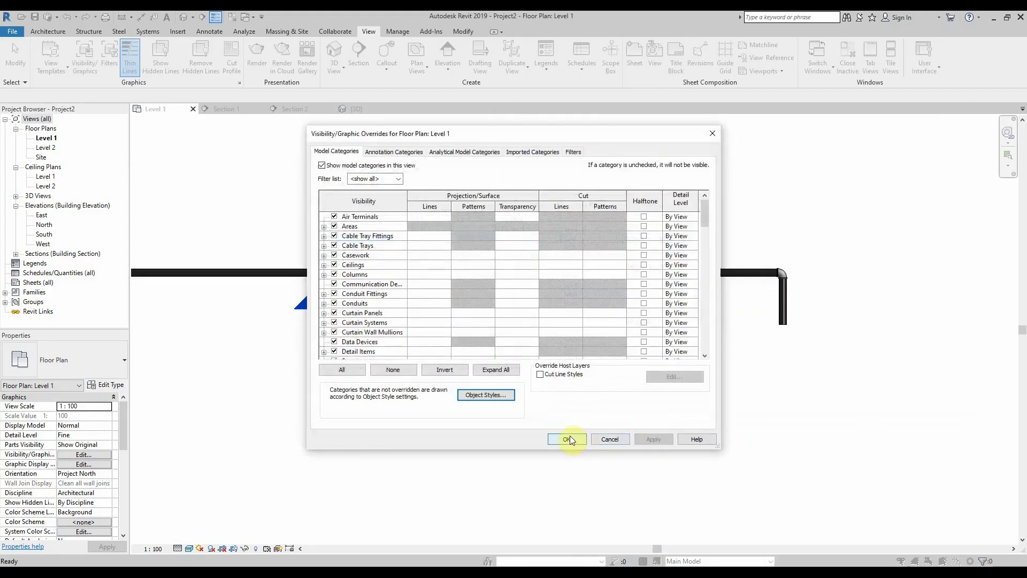
click(570, 438)
scroll(573, 284, up, 3)
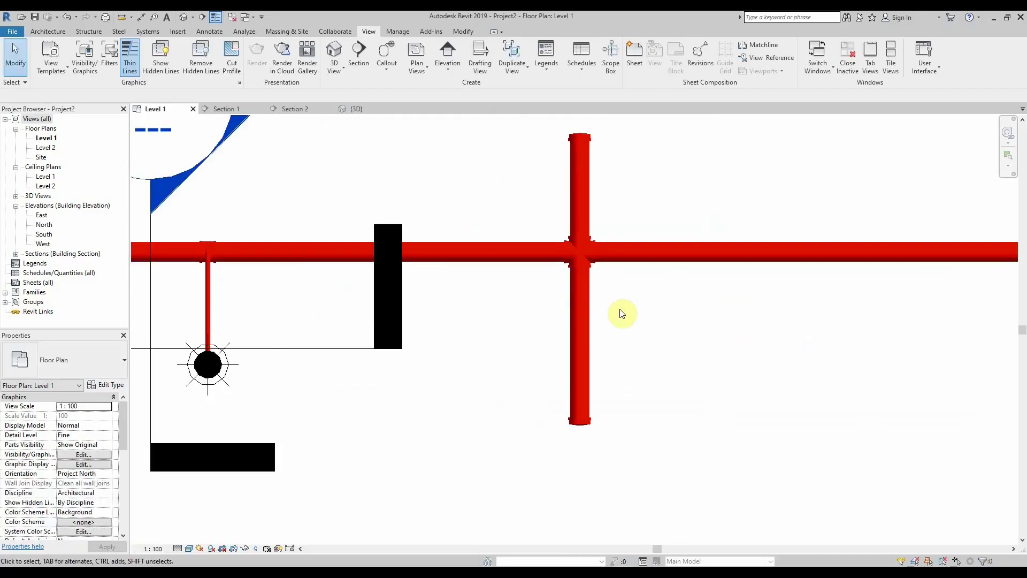
- Switch to the 3D view and set its visual style to Realistic
click(357, 109)
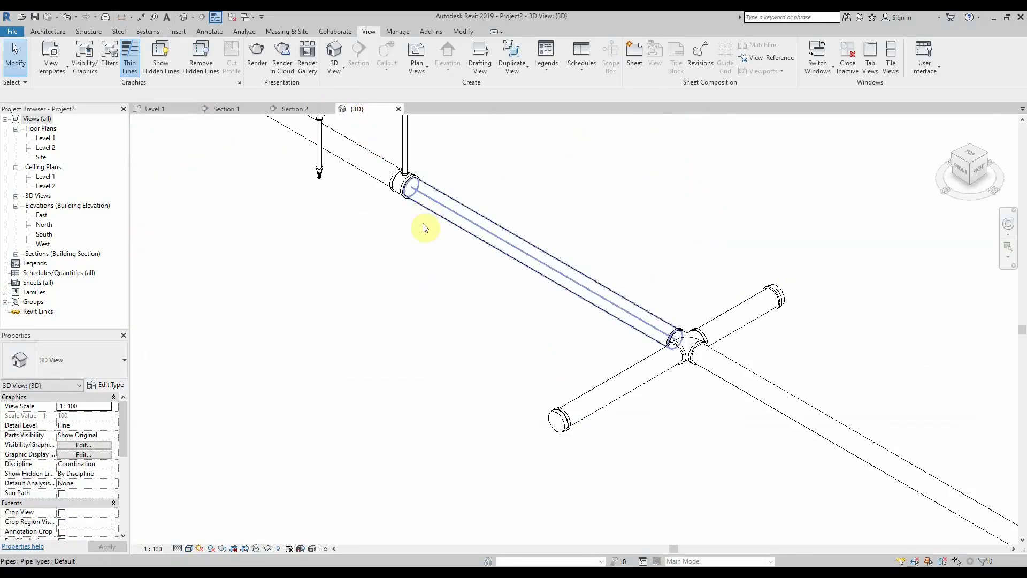
middle_drag(425, 213, 495, 341)
click(179, 548)
click(190, 549)
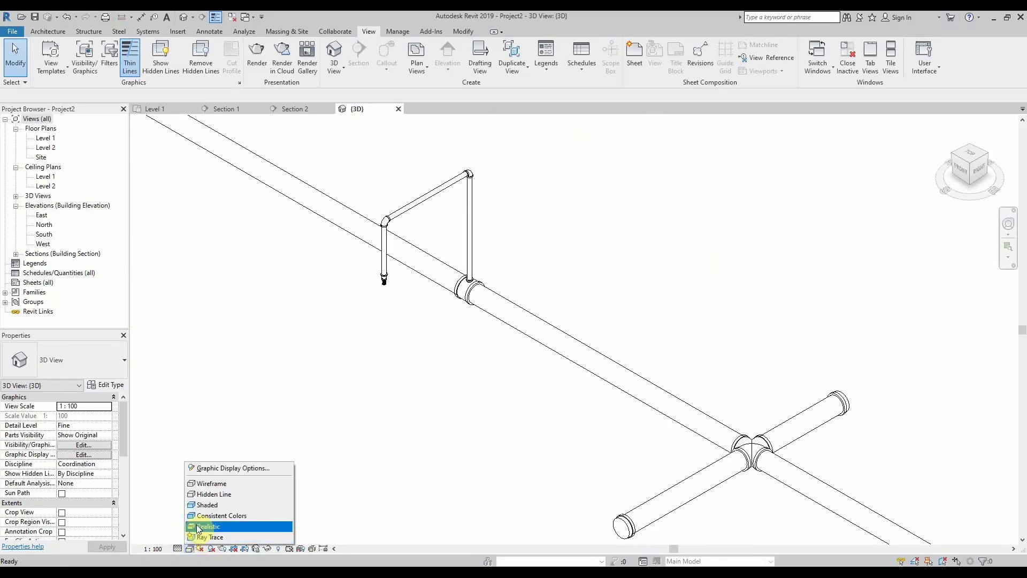
click(198, 527)
- Examine the sprinkler head, reducing tee, cross fitting, end caps and elbow in the 3D view
scroll(375, 262, up, 5)
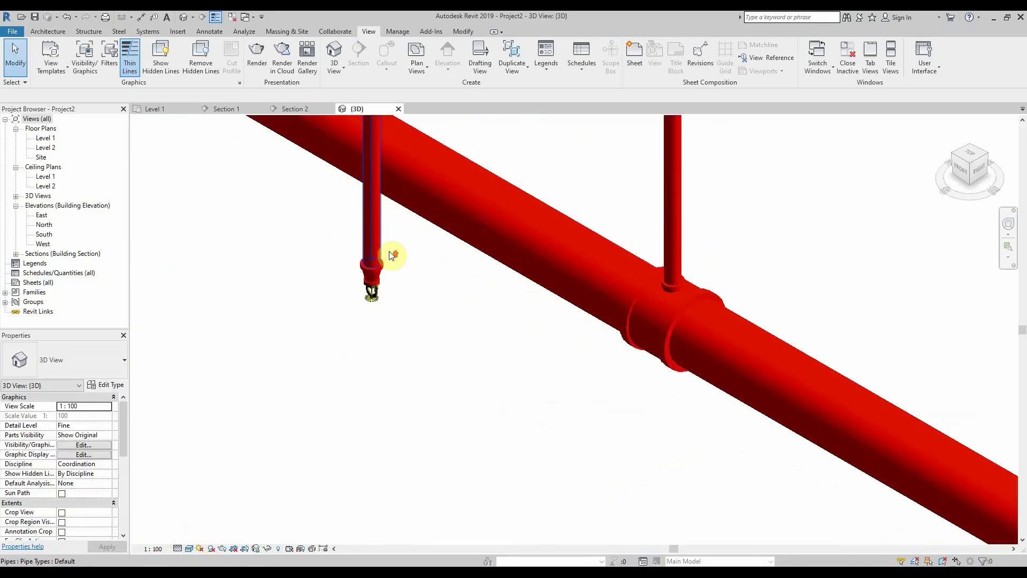
scroll(390, 255, up, 2)
click(361, 314)
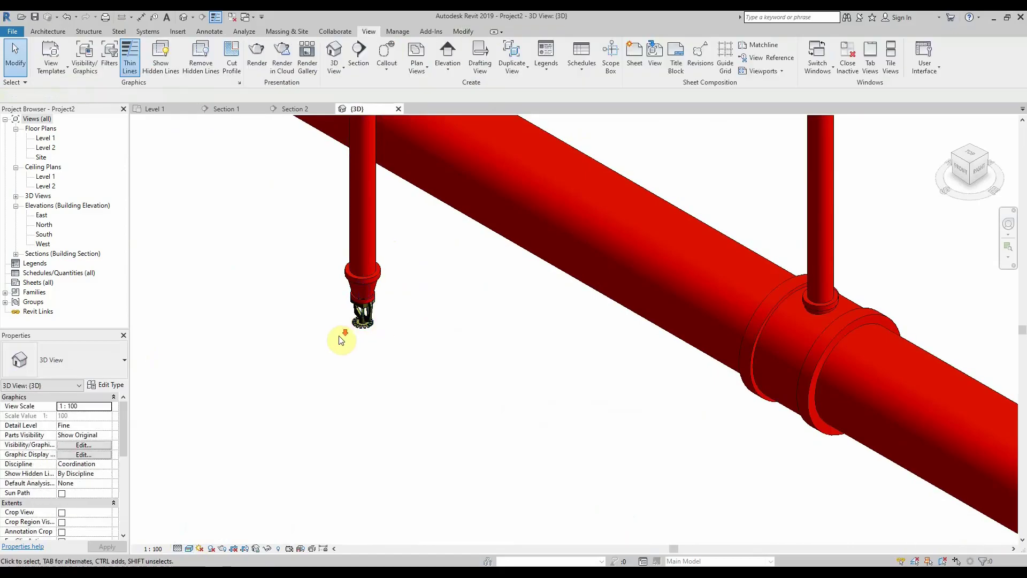
click(339, 337)
scroll(339, 332, down, 6)
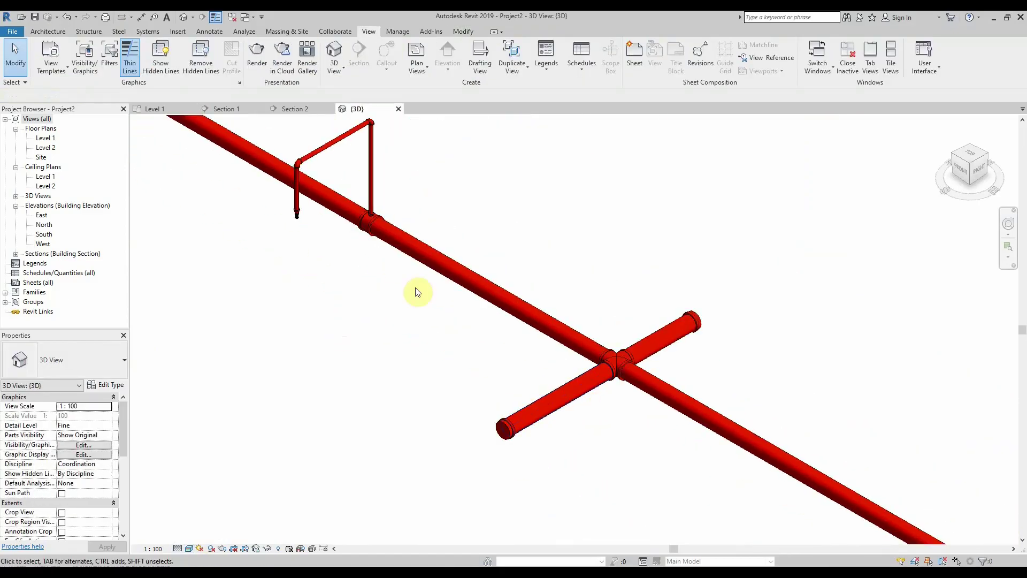
scroll(370, 221, up, 4)
scroll(379, 256, down, 4)
scroll(727, 465, up, 2)
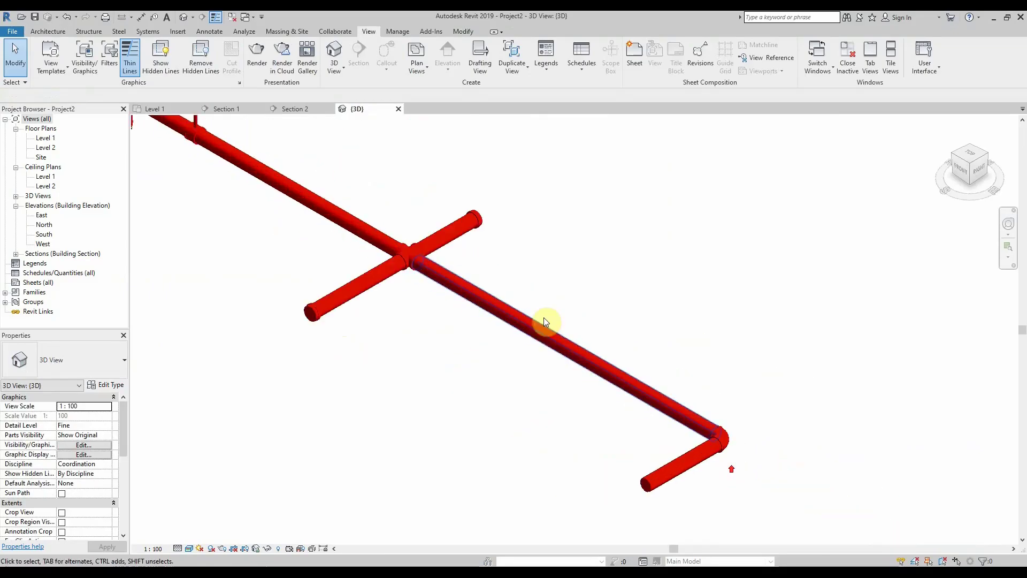
scroll(397, 250, up, 3)
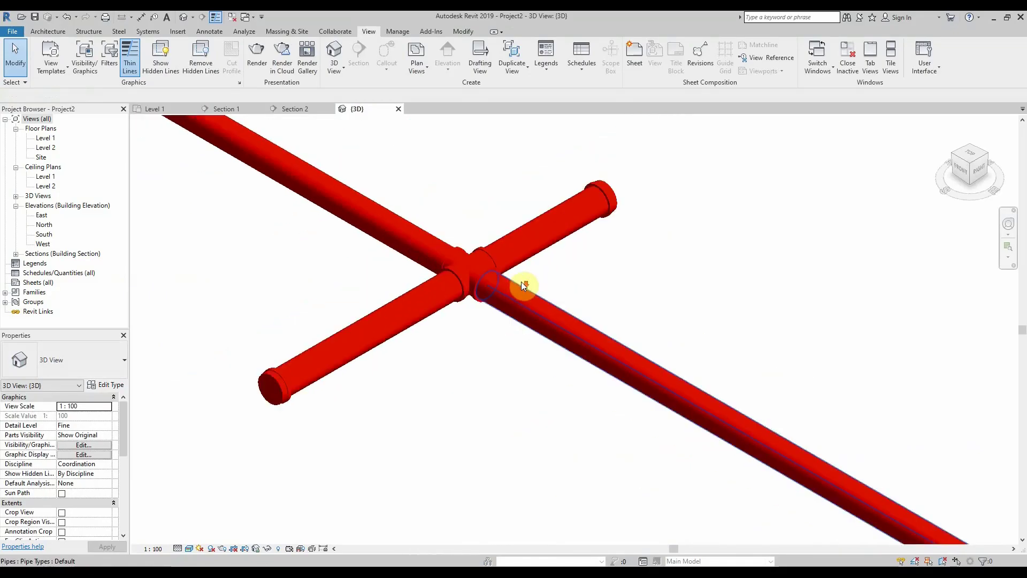
- Review the full pipe run with its sprinkler branch, cross fitting and end elbow in the 3D view
scroll(521, 284, down, 3)
middle_drag(480, 276, 592, 361)
middle_drag(404, 280, 505, 360)
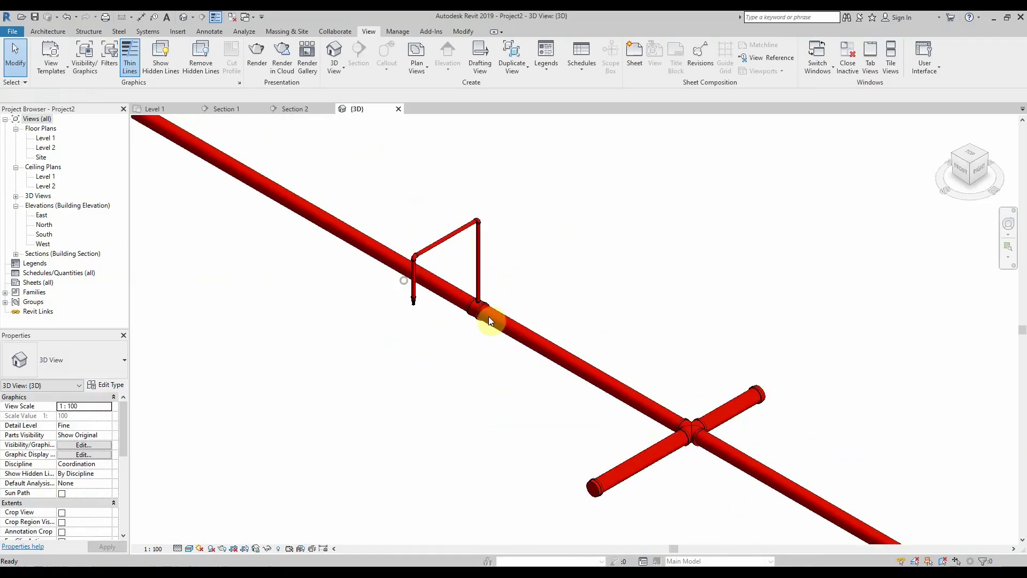
scroll(488, 303, down, 4)
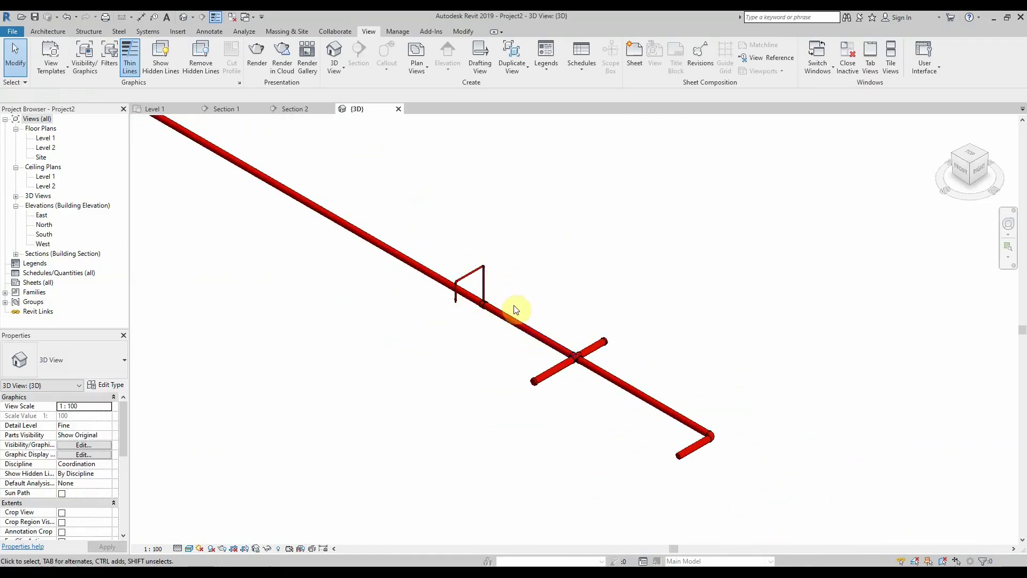
middle_drag(559, 302, 601, 339)
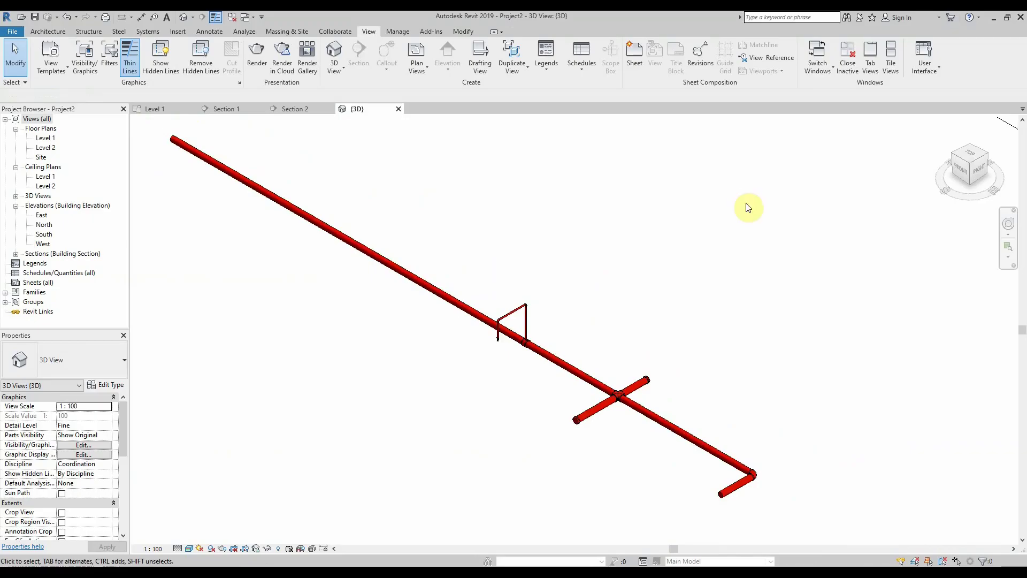
- In the Level 1 plan, draw a 125 mm diagonal pipe branching upward from the main between the cross and the elbow
click(155, 109)
click(603, 231)
right_click(603, 231)
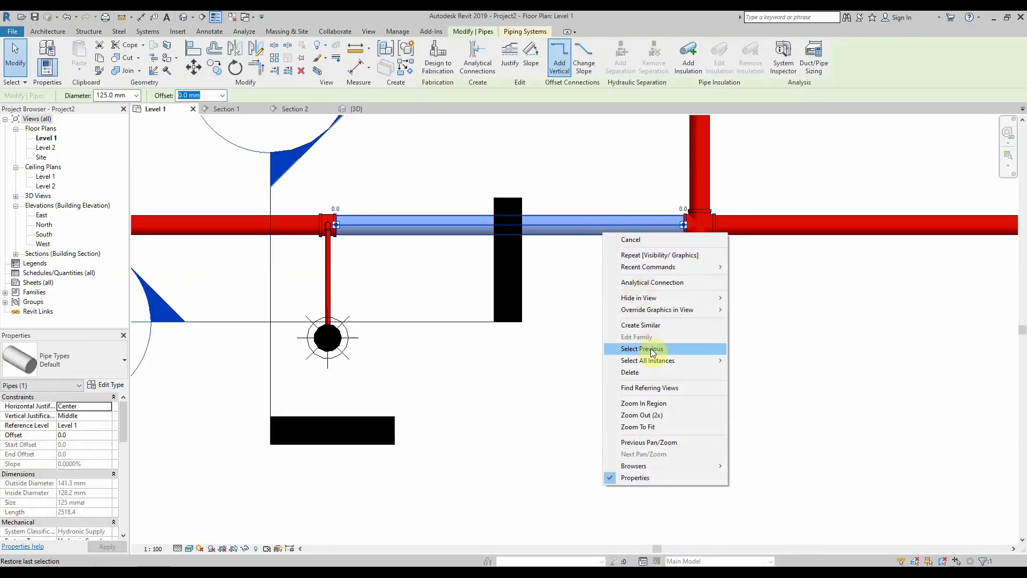
click(643, 329)
middle_drag(652, 397, 458, 436)
middle_drag(670, 262, 588, 335)
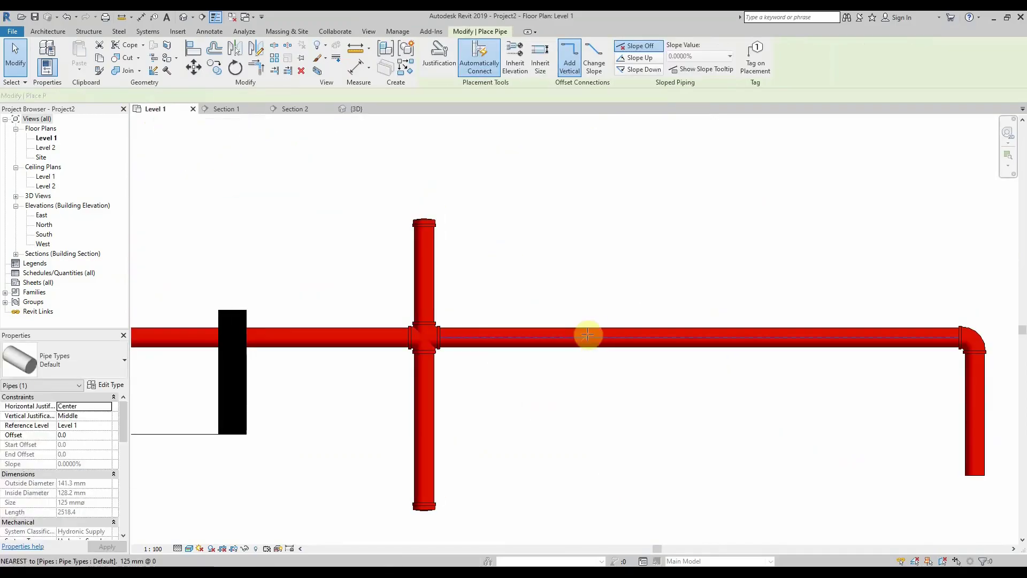
click(614, 340)
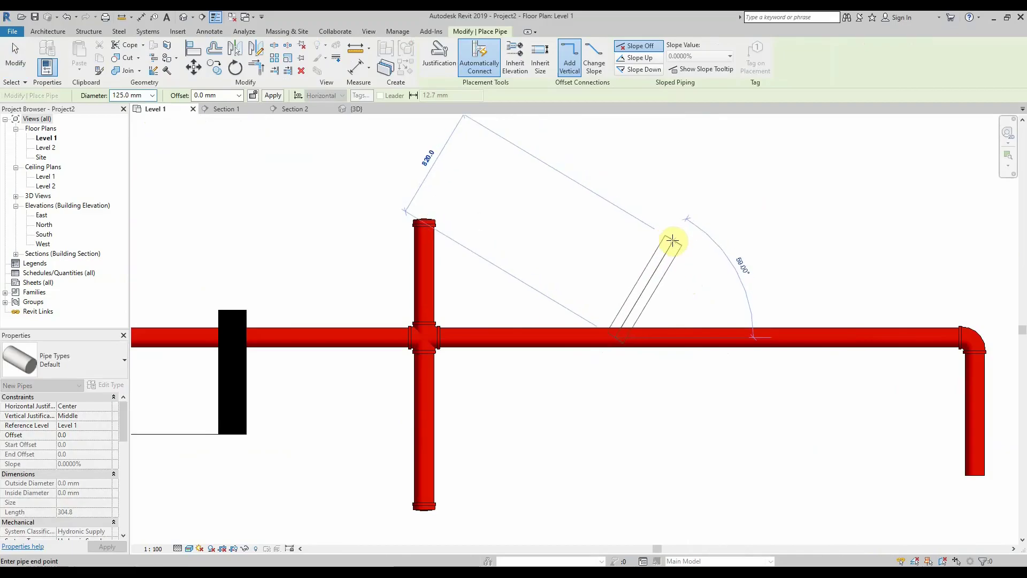
click(695, 255)
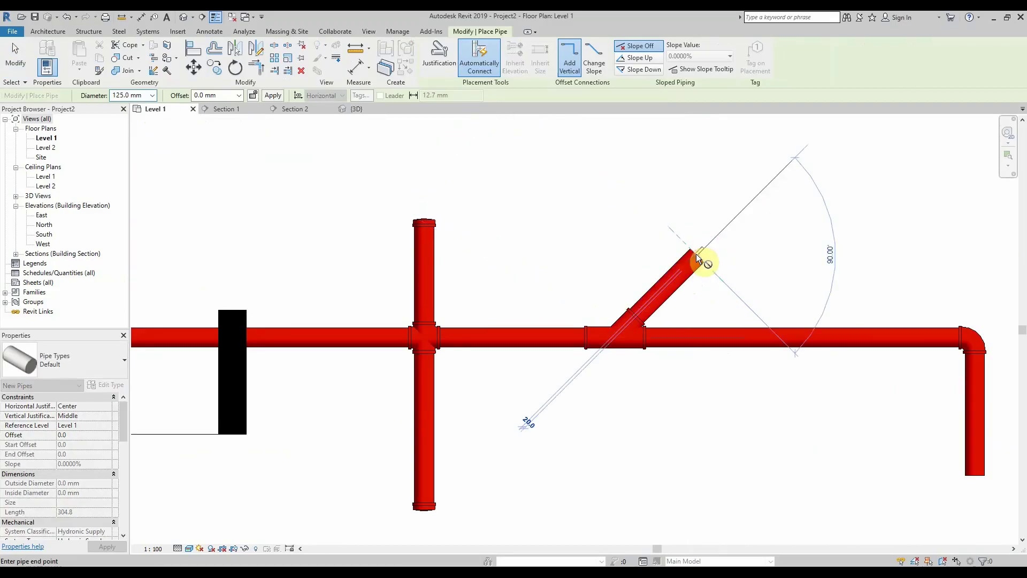
key(Escape)
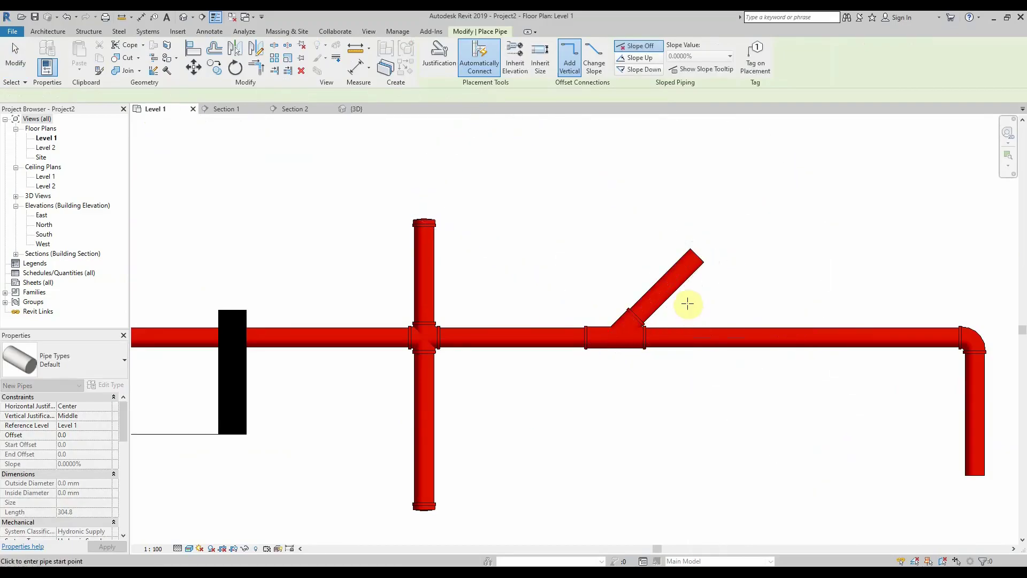
- Extend the diagonal branch's free end with a straight vertical-running 125 mm pipe about 400 mm long in plan
click(697, 254)
click(695, 185)
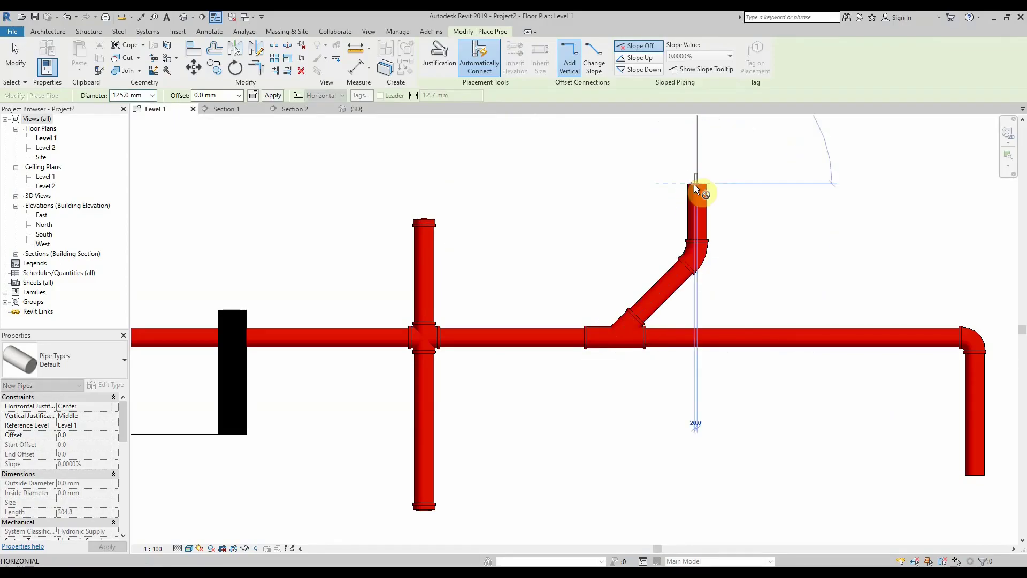
key(Escape)
- Examine the whole pipe layout in the Level 1 plan, including the new angled branch and the main's open ends
scroll(653, 245, down, 5)
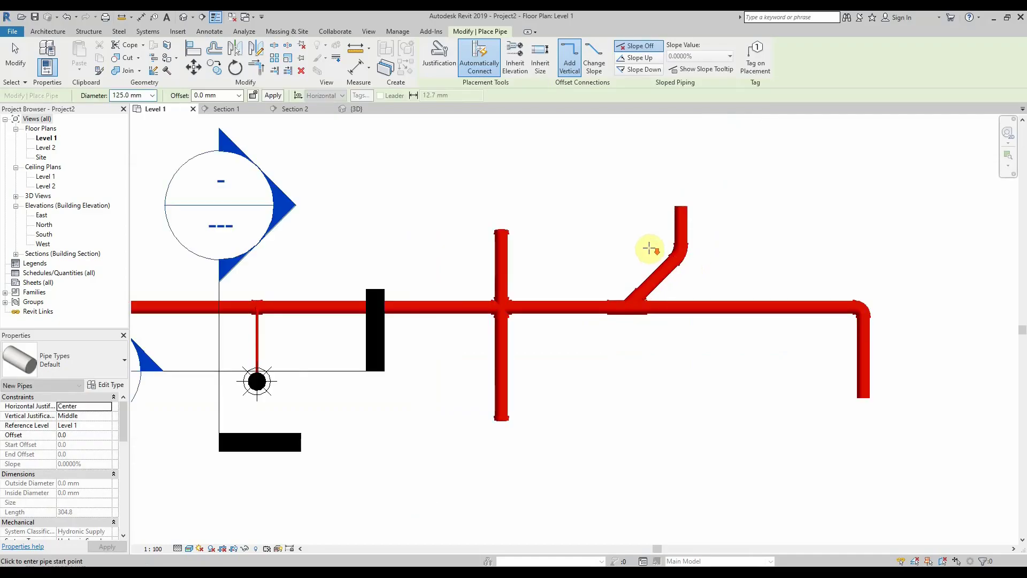
middle_drag(729, 361, 755, 350)
middle_drag(524, 326, 646, 348)
key(Escape)
middle_drag(370, 289, 794, 330)
scroll(322, 303, up, 3)
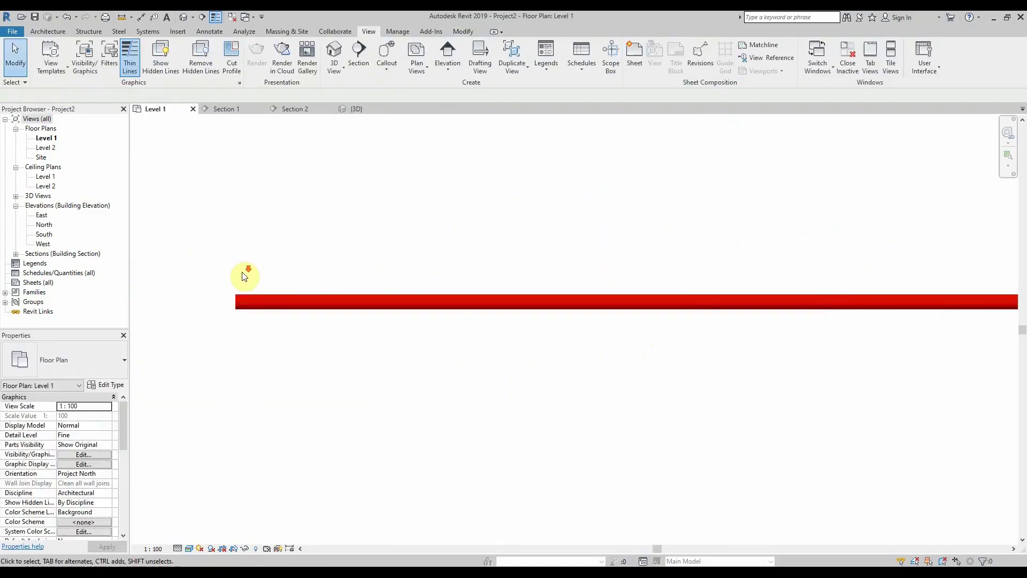
scroll(242, 275, down, 4)
scroll(811, 310, up, 5)
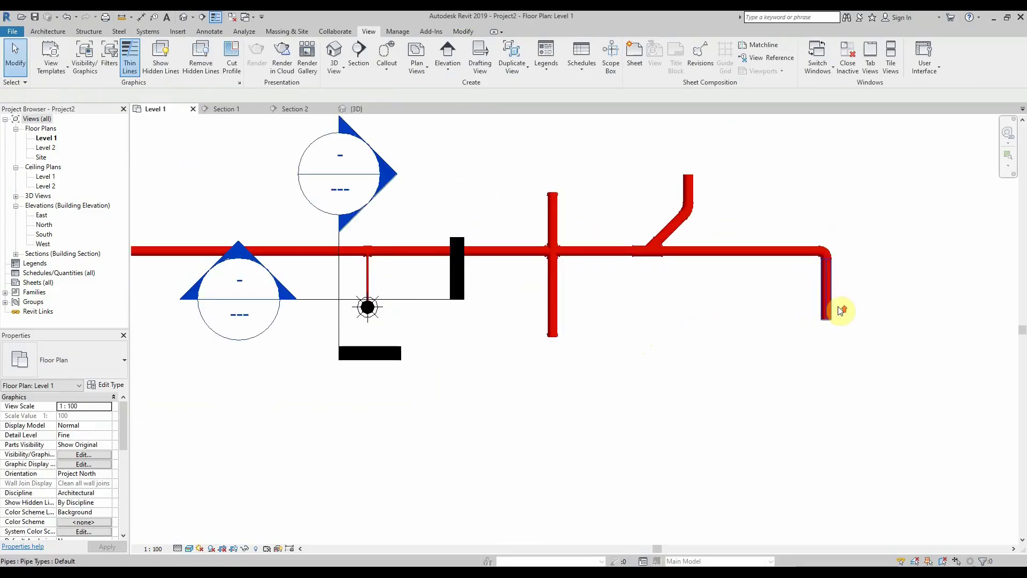
scroll(693, 302, down, 2)
middle_drag(675, 320, 745, 328)
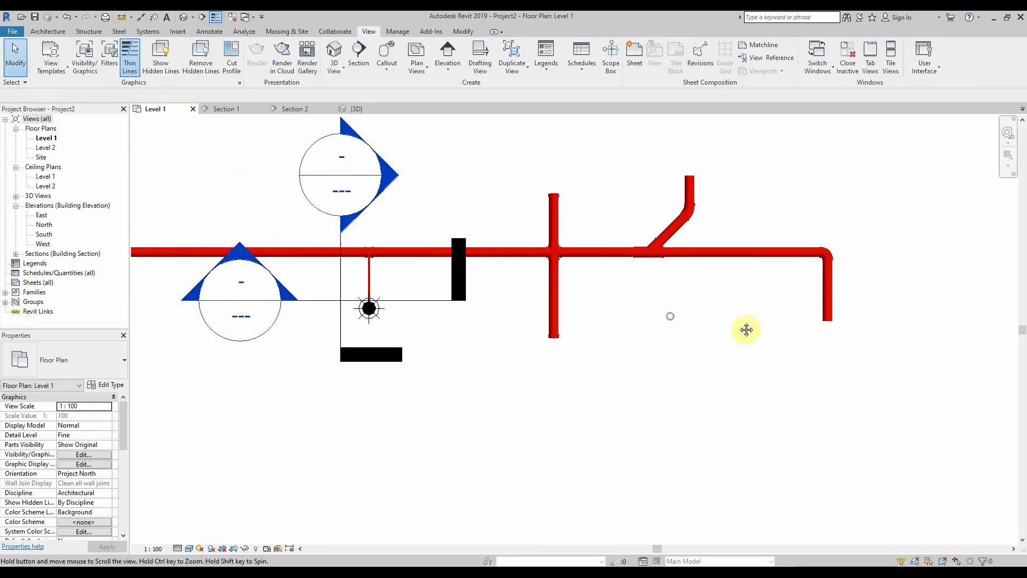
- Review the routing preferences of the main pipe's Default type, from pipe segment through junction, cross and cap
click(107, 384)
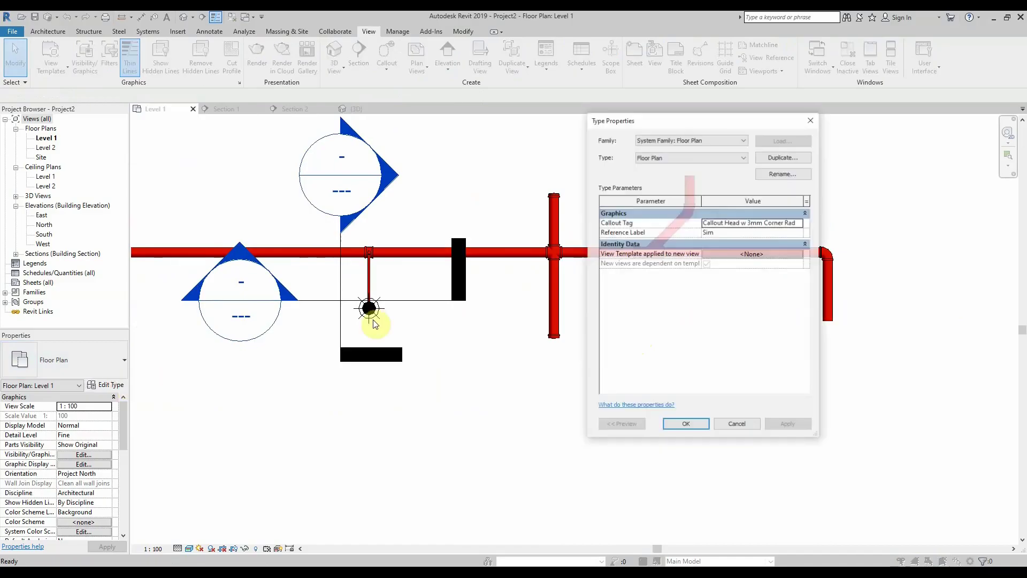
key(Escape)
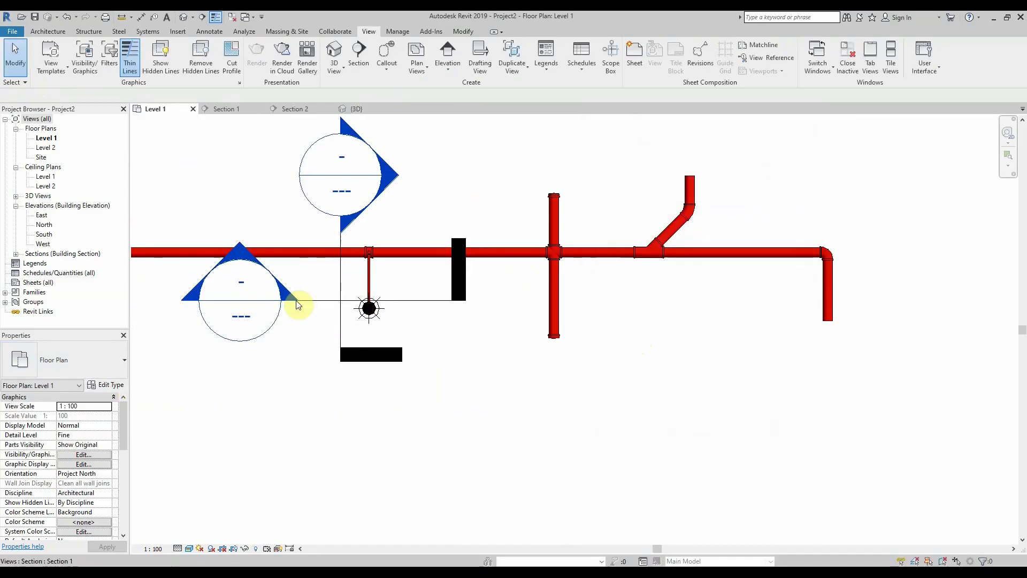
click(301, 256)
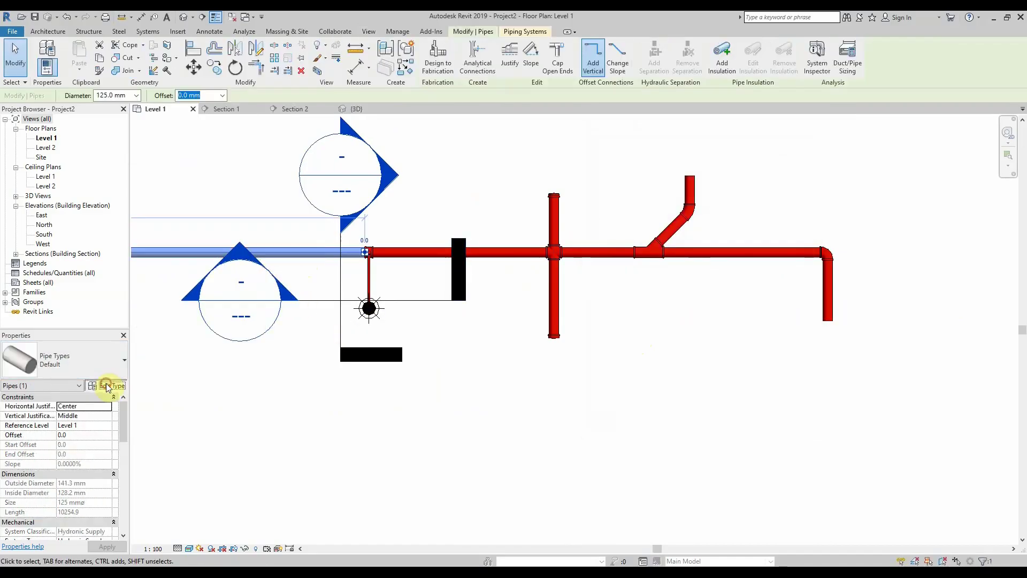
click(107, 384)
click(724, 222)
click(723, 223)
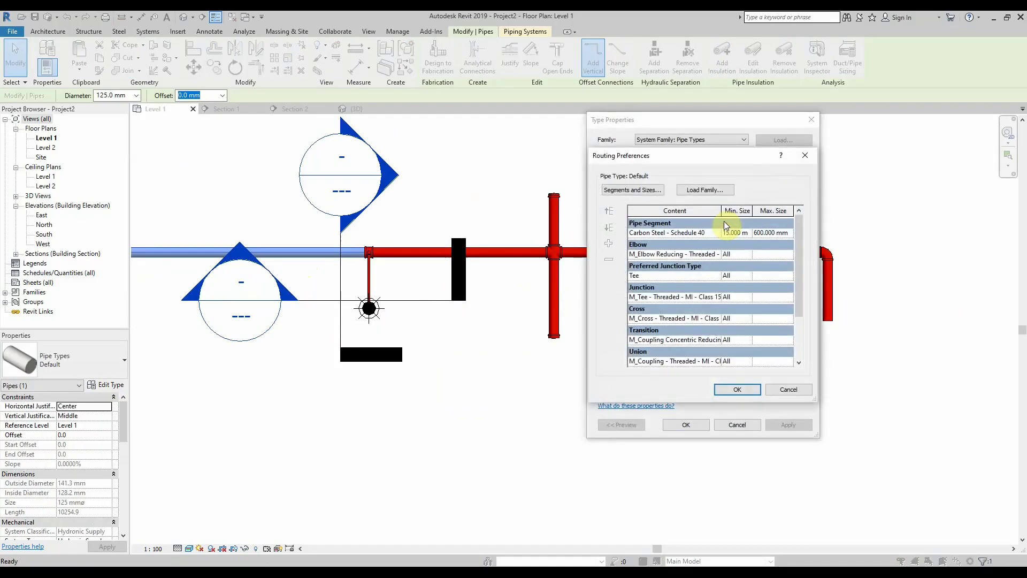
scroll(711, 258, down, 2)
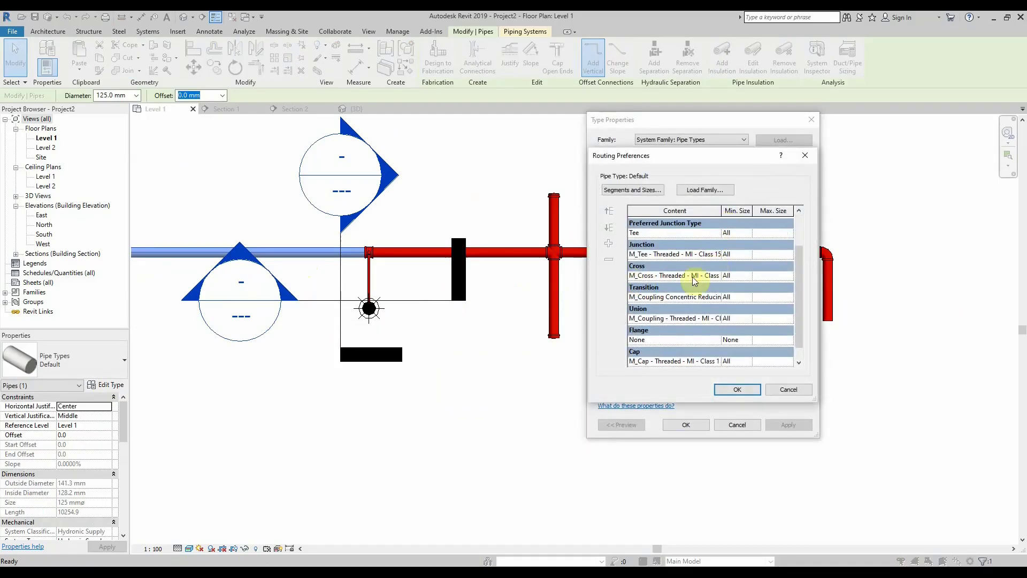
scroll(669, 348, down, 1)
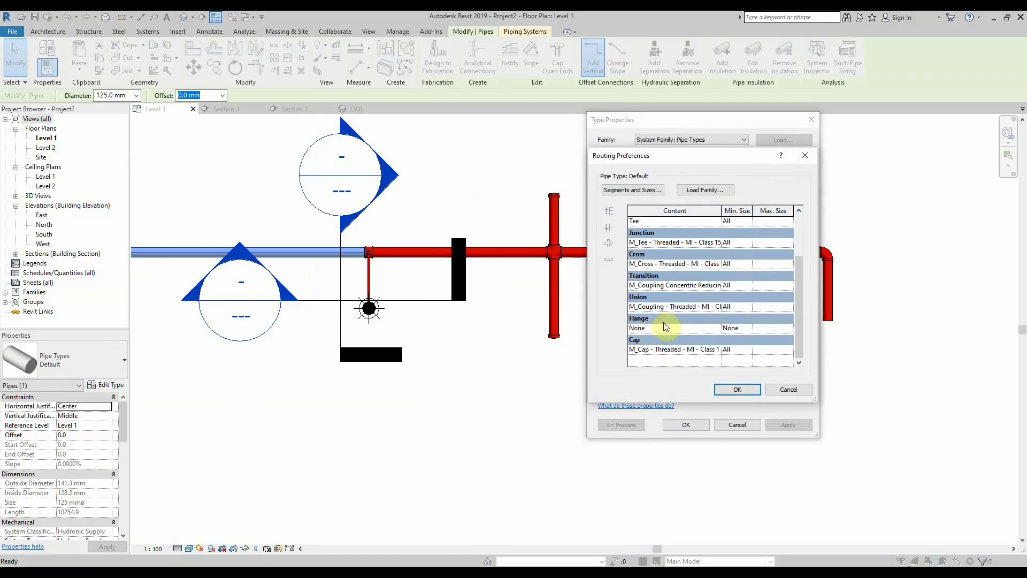
click(789, 390)
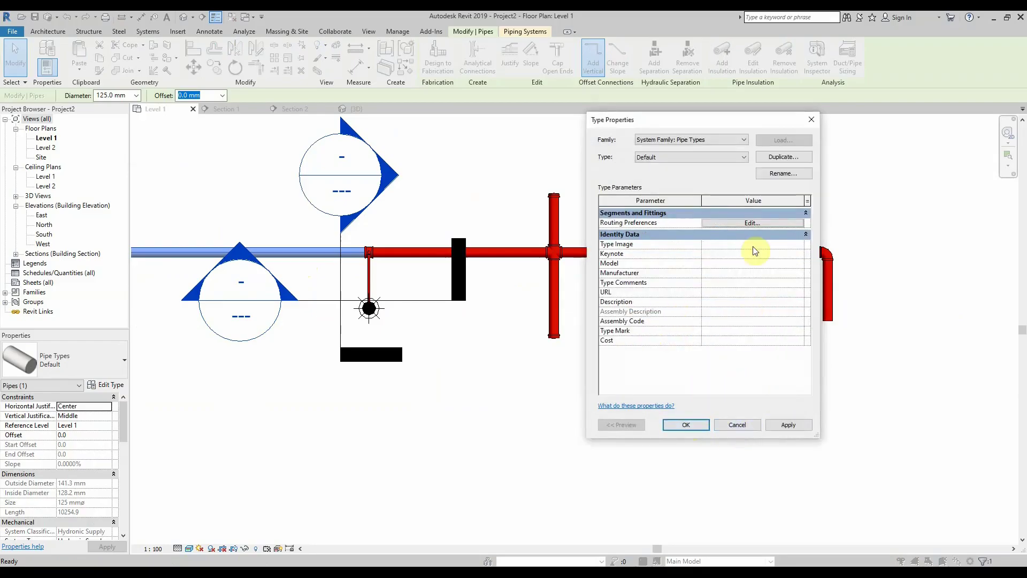
- Set the Default pipe type's cap fitting to M_Cap Flat Top - Threaded - MI - Class 150: Standard and accept the changes
click(753, 223)
scroll(689, 323, down, 3)
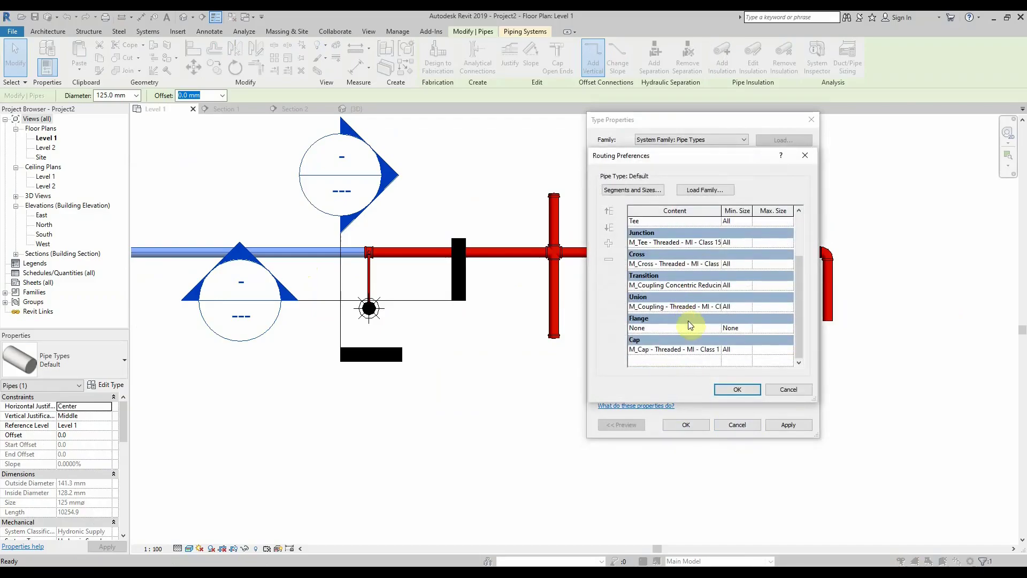
click(715, 350)
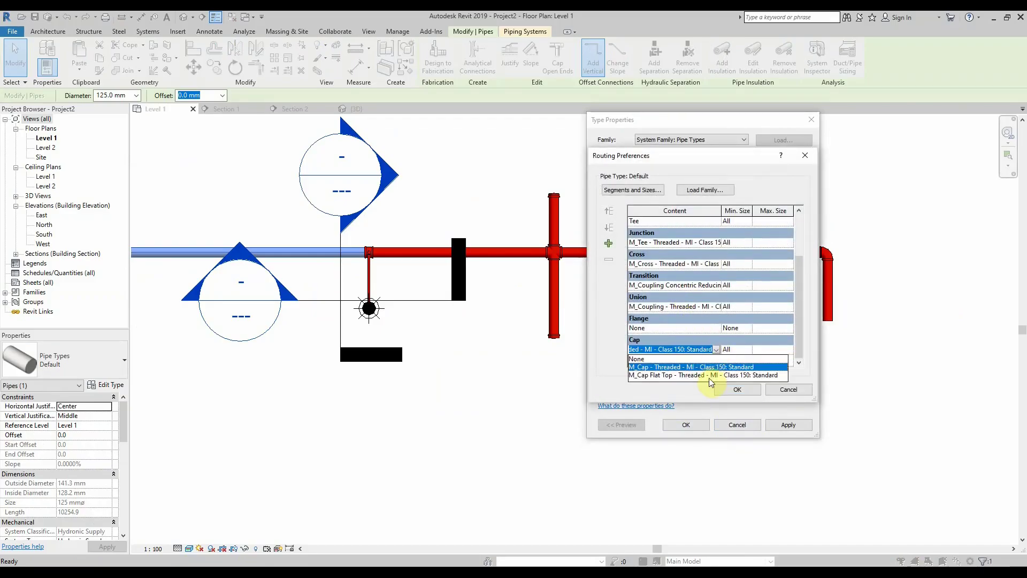
click(711, 375)
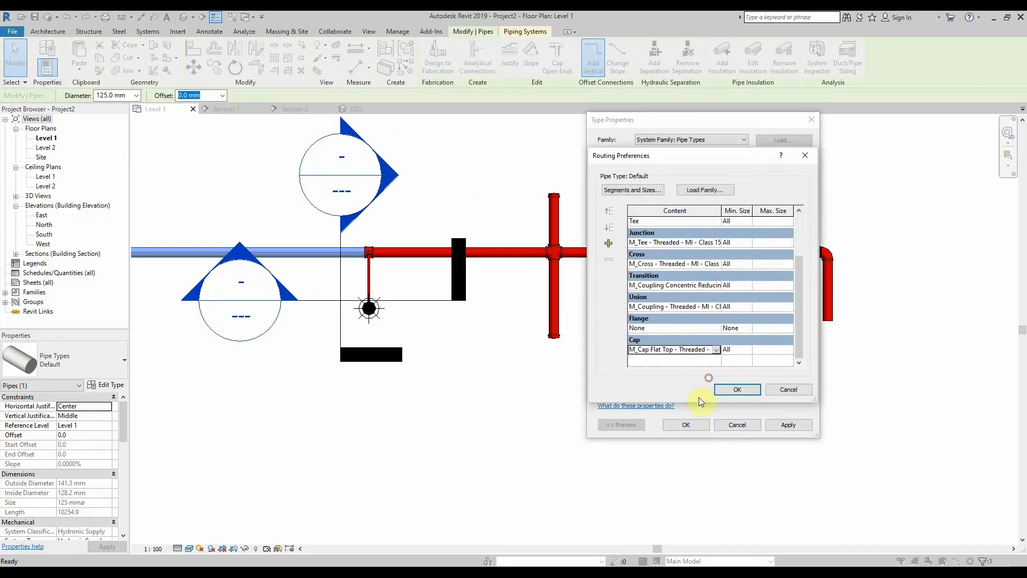
click(735, 389)
click(689, 424)
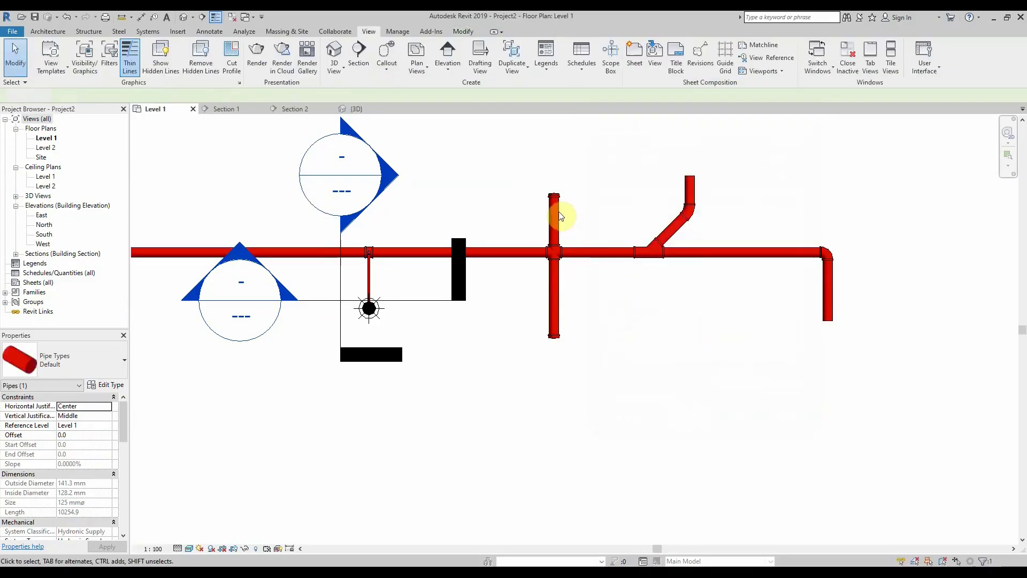
- Cap the open end of the straight pipe on the angled branch
click(557, 197)
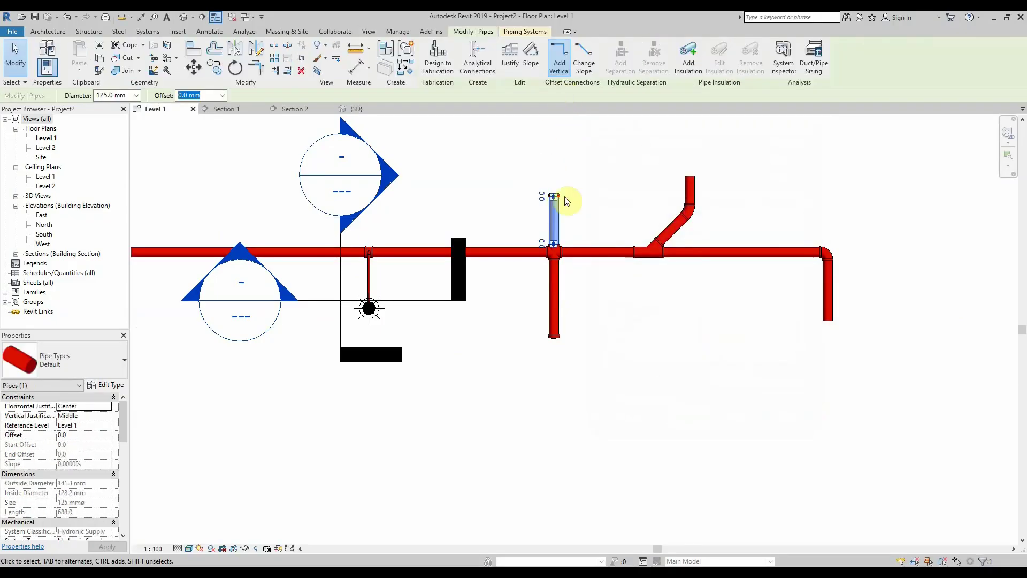
click(689, 187)
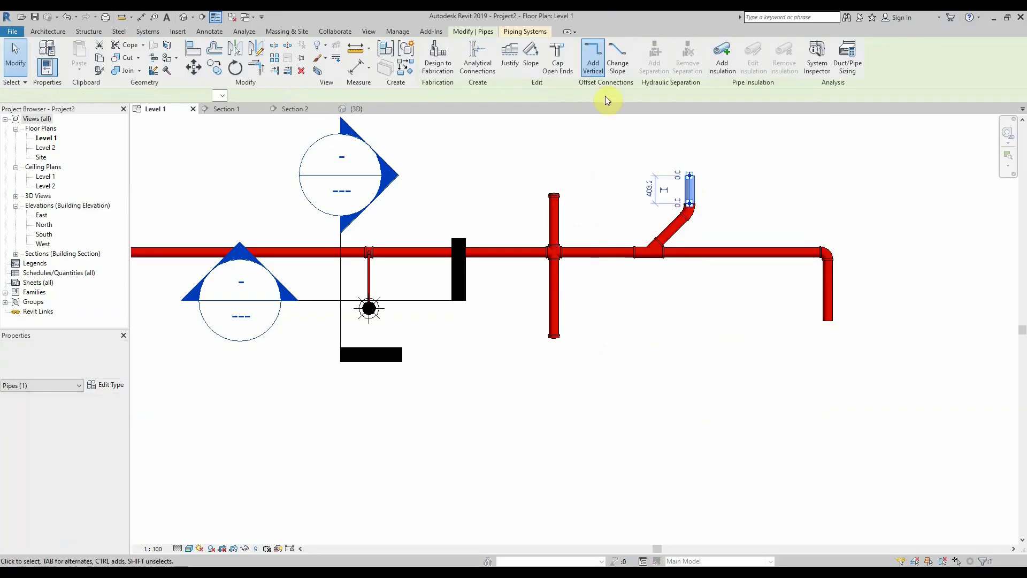
click(563, 68)
- Compare the new cap on the angled branch with the existing cap on the cross branch
scroll(695, 166, up, 8)
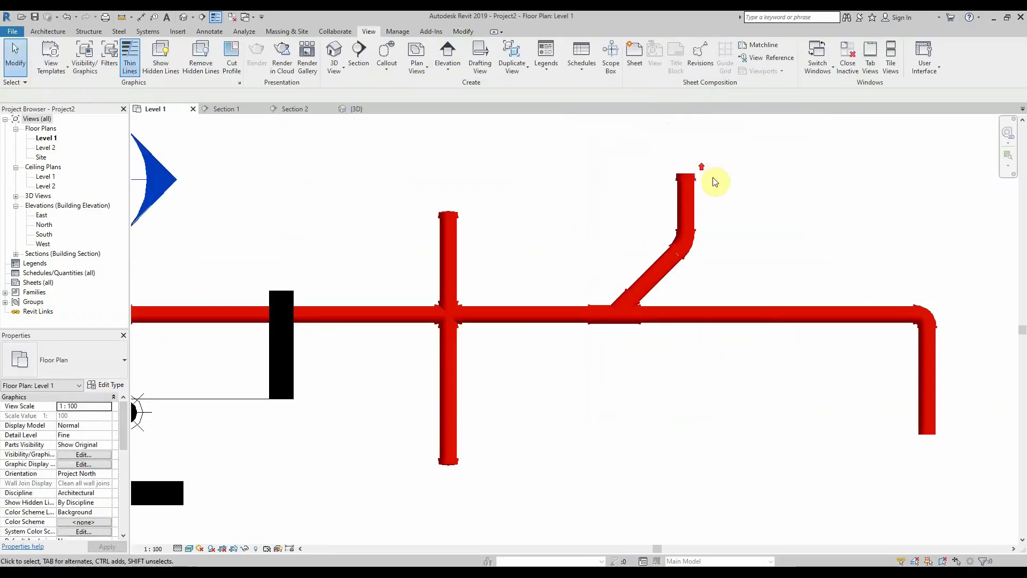
scroll(724, 184, down, 4)
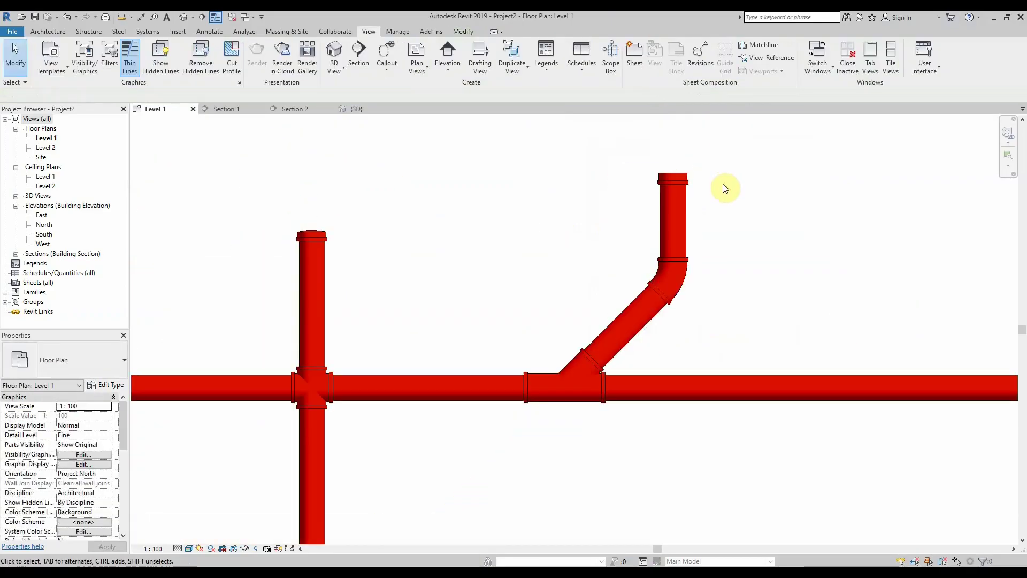
scroll(650, 183, up, 4)
scroll(685, 158, up, 2)
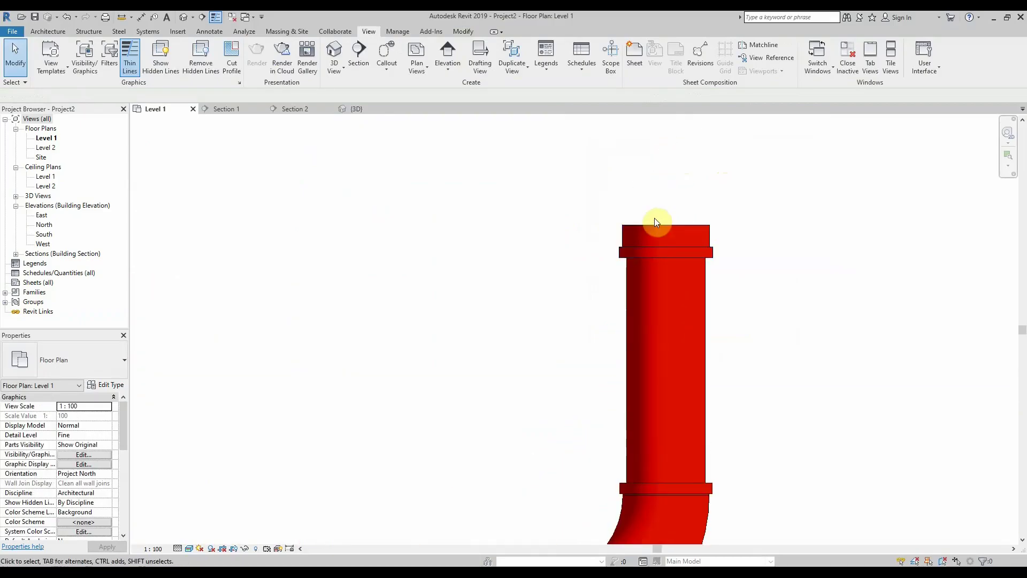
scroll(516, 230, down, 5)
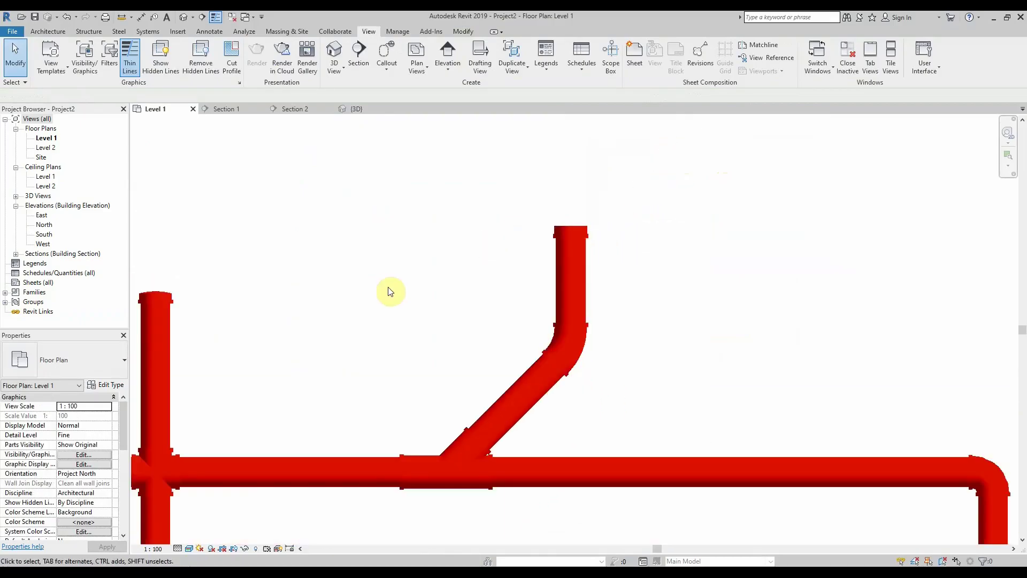
scroll(344, 319, up, 2)
click(364, 308)
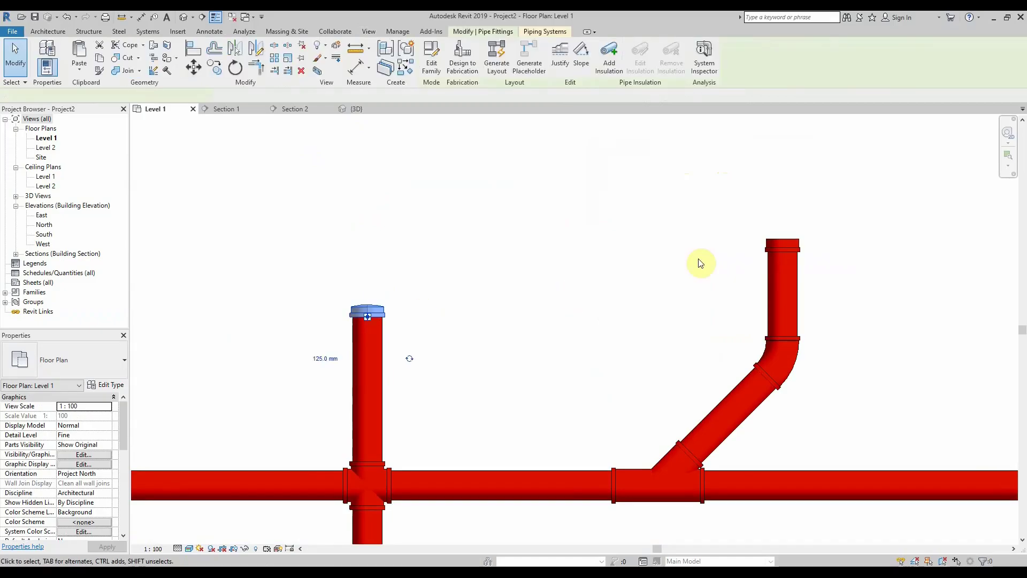
click(772, 242)
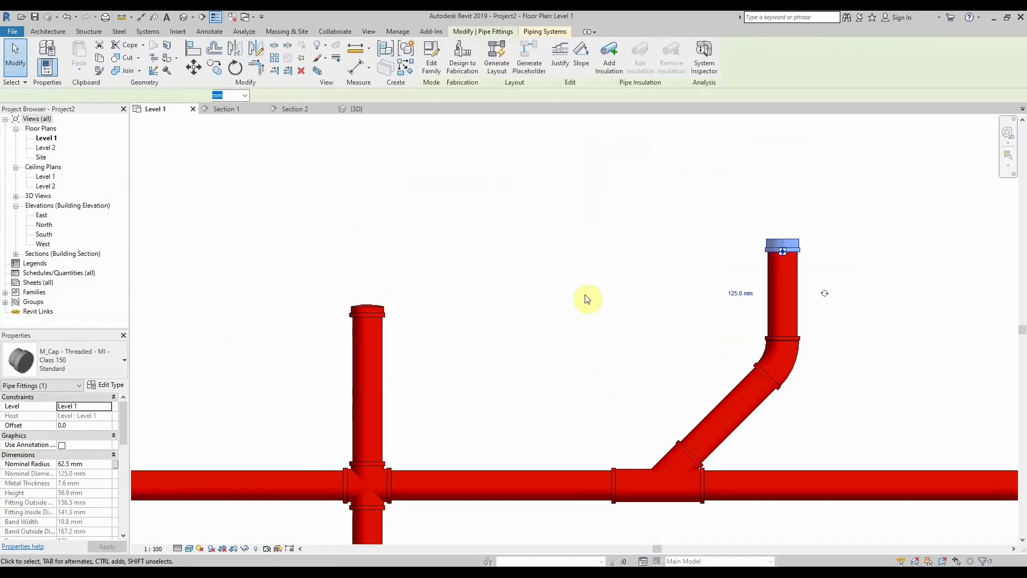
click(449, 243)
scroll(449, 244, down, 5)
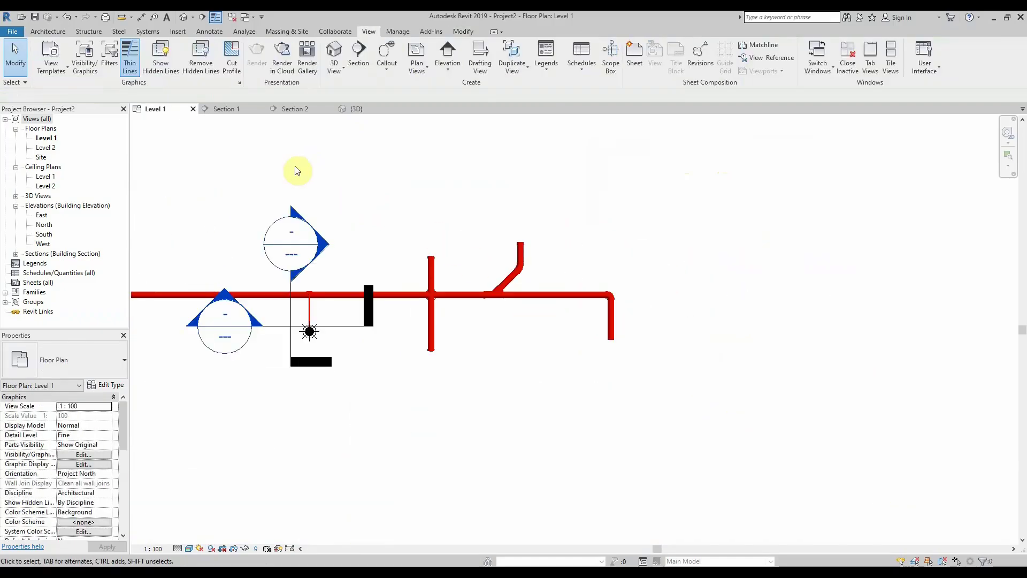
middle_drag(511, 232, 674, 219)
key(t)
key(g)
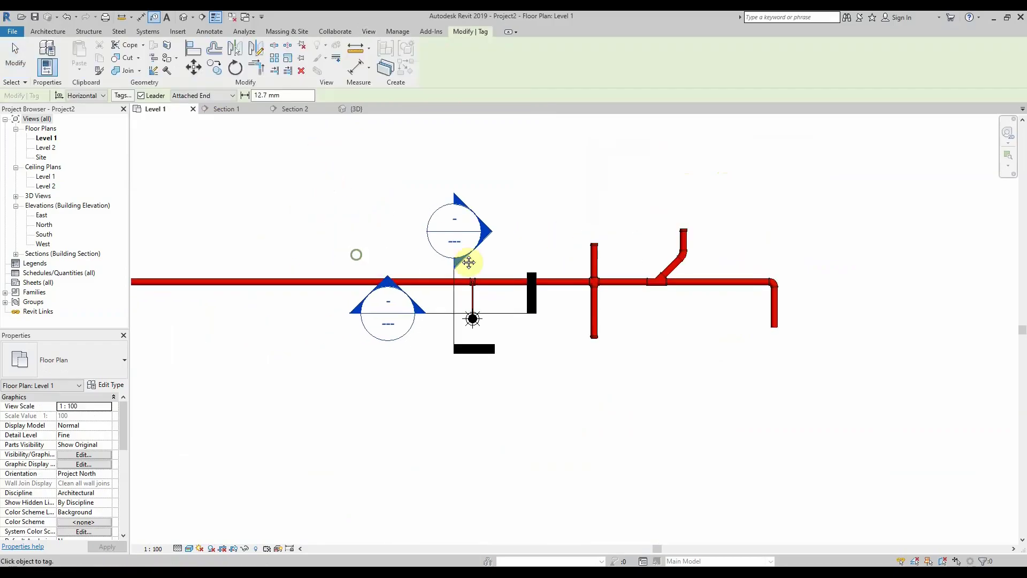
middle_drag(355, 254, 486, 287)
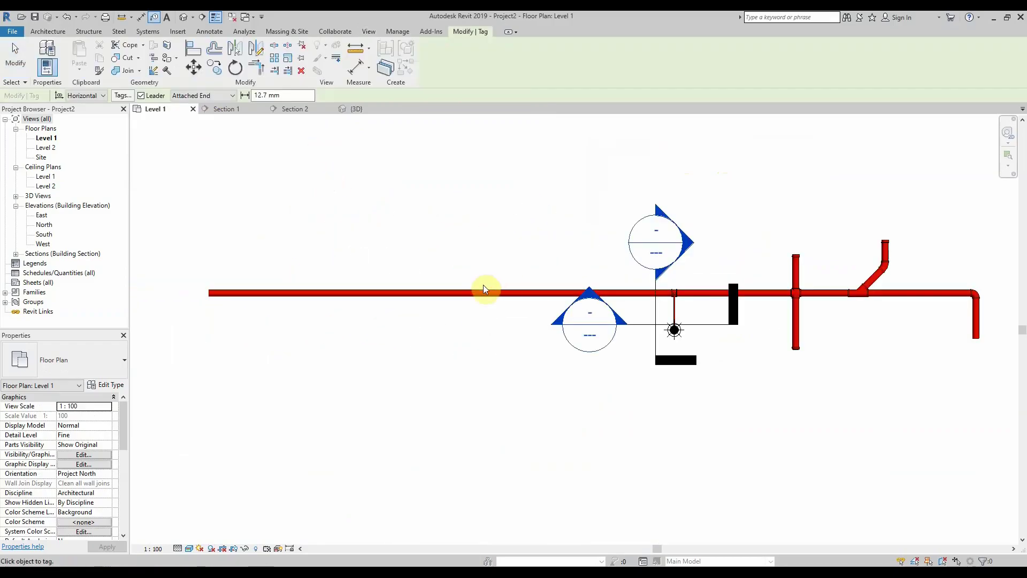
click(424, 295)
click(545, 303)
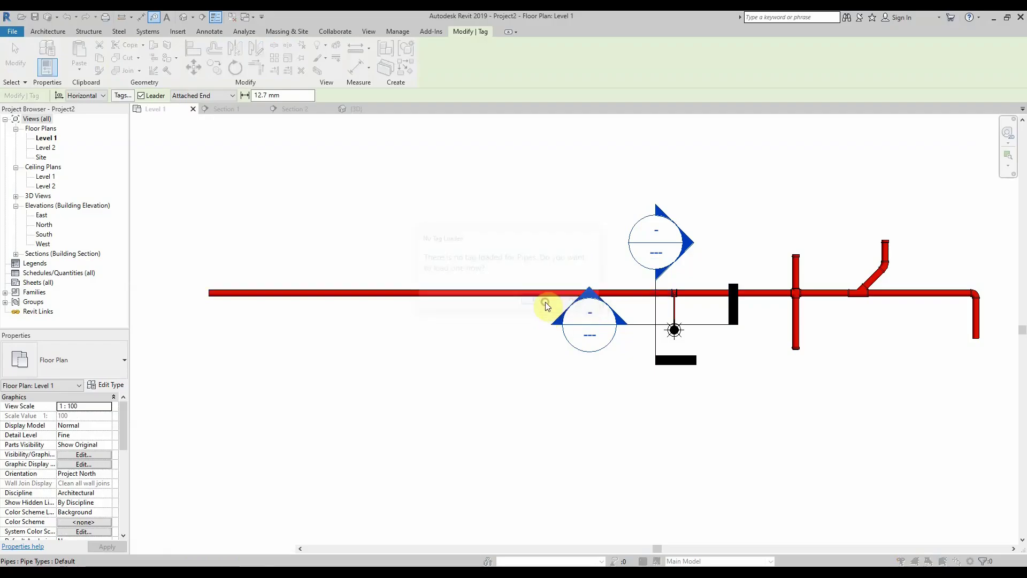
click(981, 178)
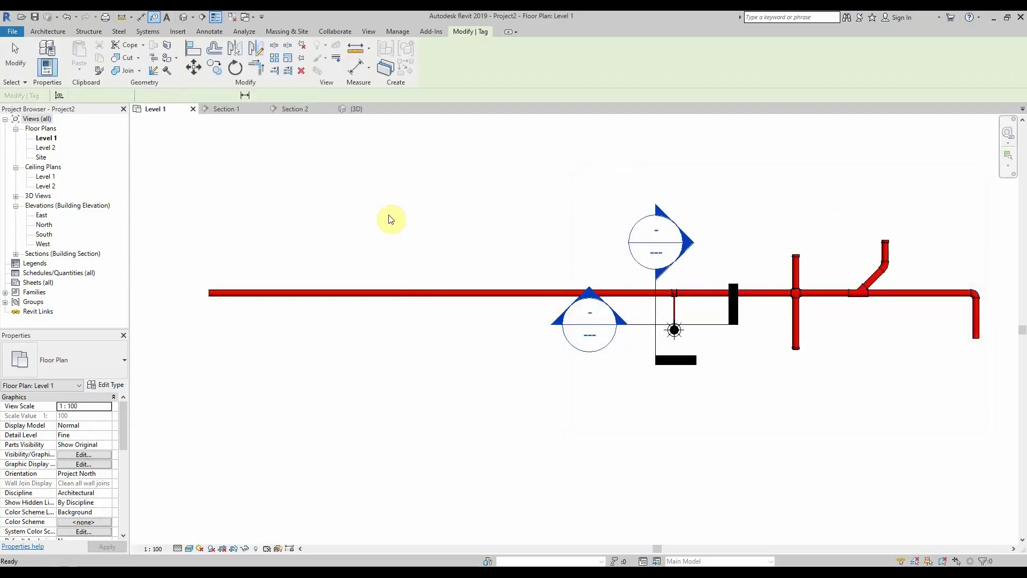
key(Escape)
- Start tagging the capped straight pipe on the angled branch by category and agree to load a pipe tag family
scroll(368, 221, down, 2)
scroll(722, 259, up, 10)
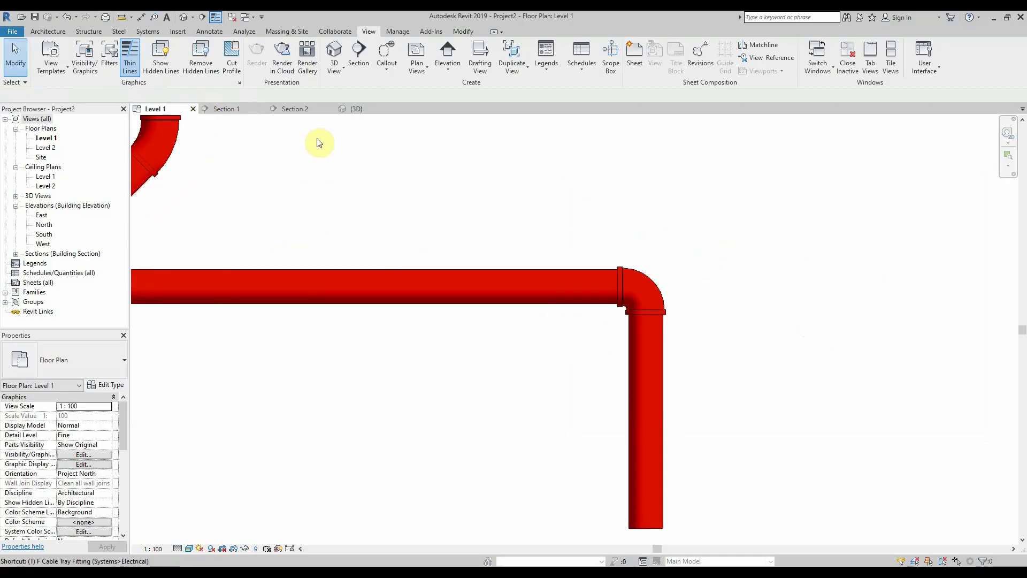
key(g)
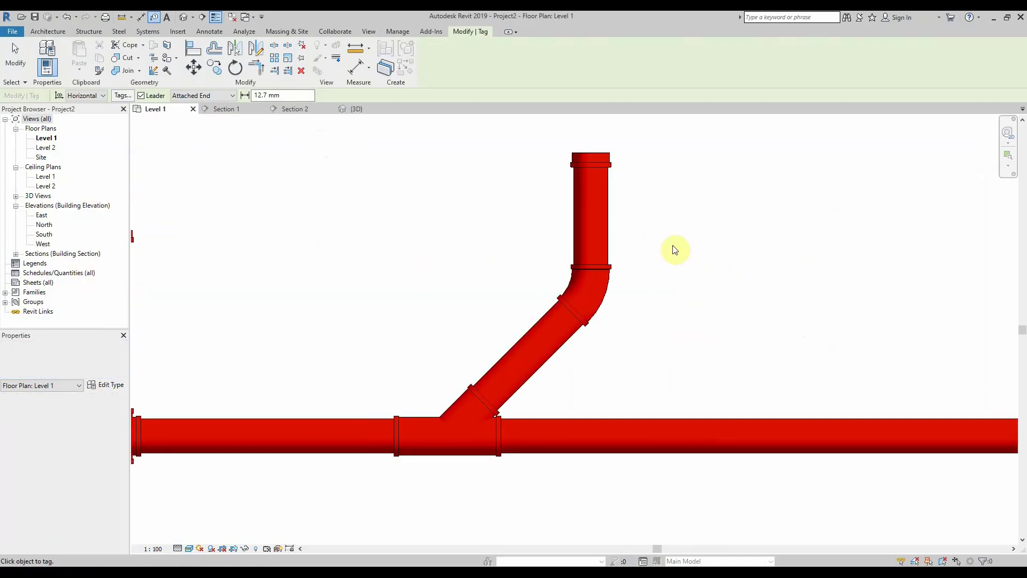
click(596, 220)
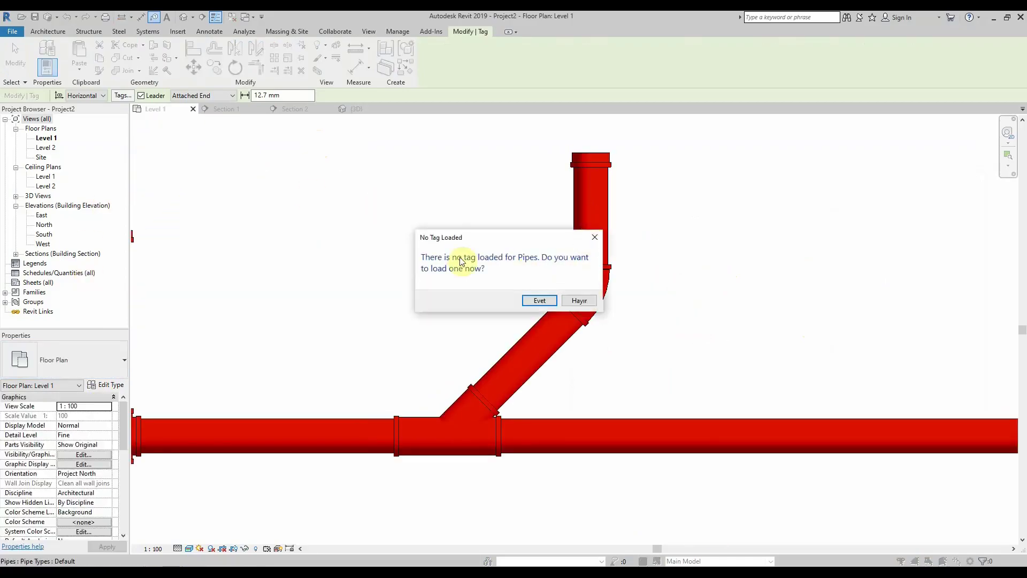
click(538, 300)
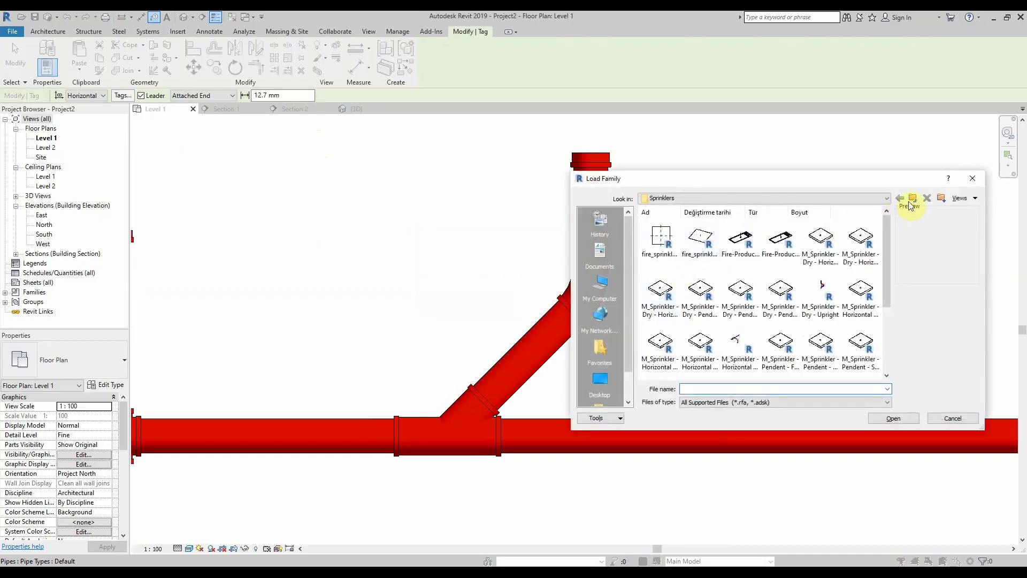
- Load the M_Pipe Size Tag family from the Annotations > Pipe folder of the US Metric library
scroll(606, 380, down, 1)
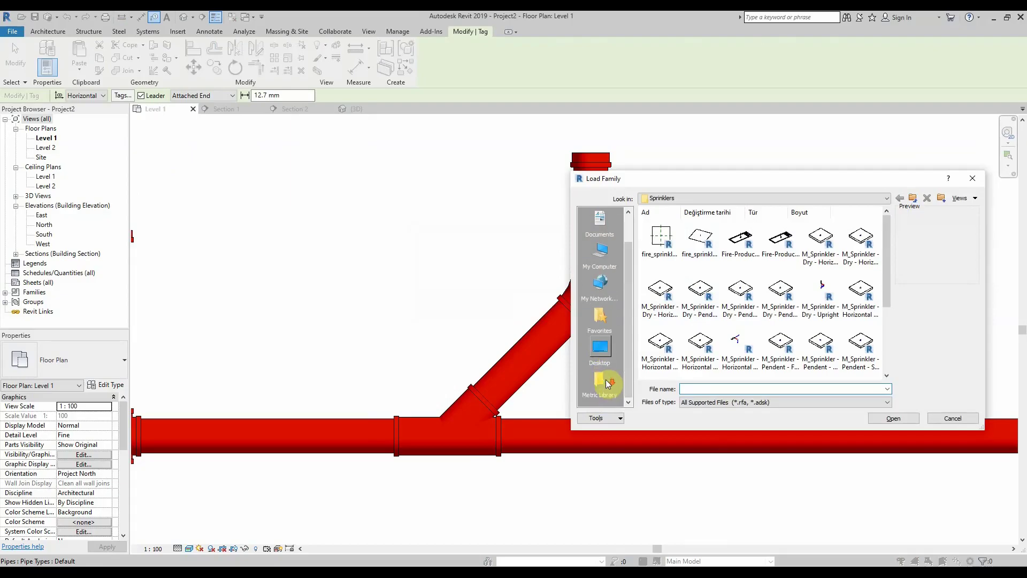
click(602, 380)
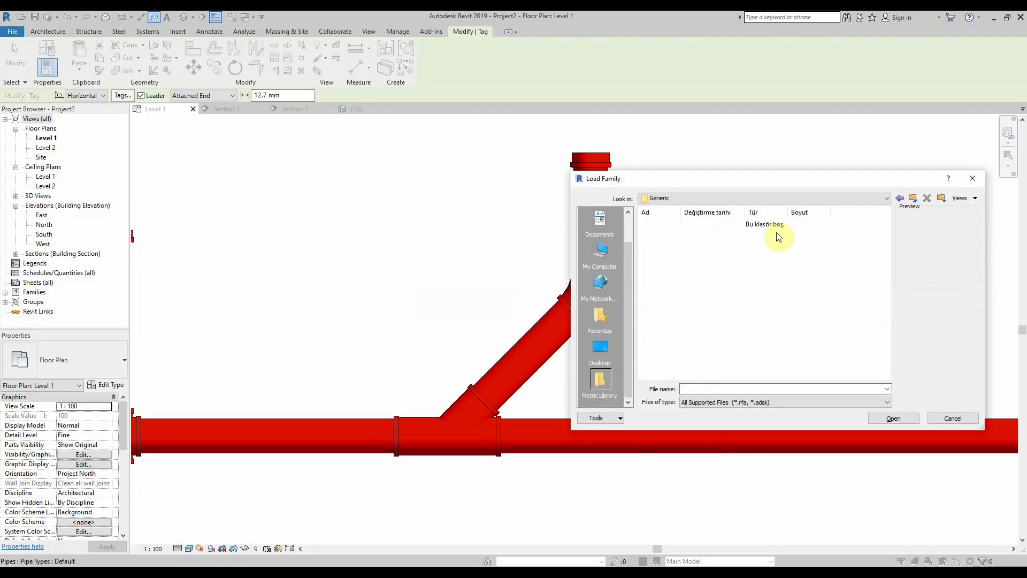
click(911, 199)
double_click(750, 251)
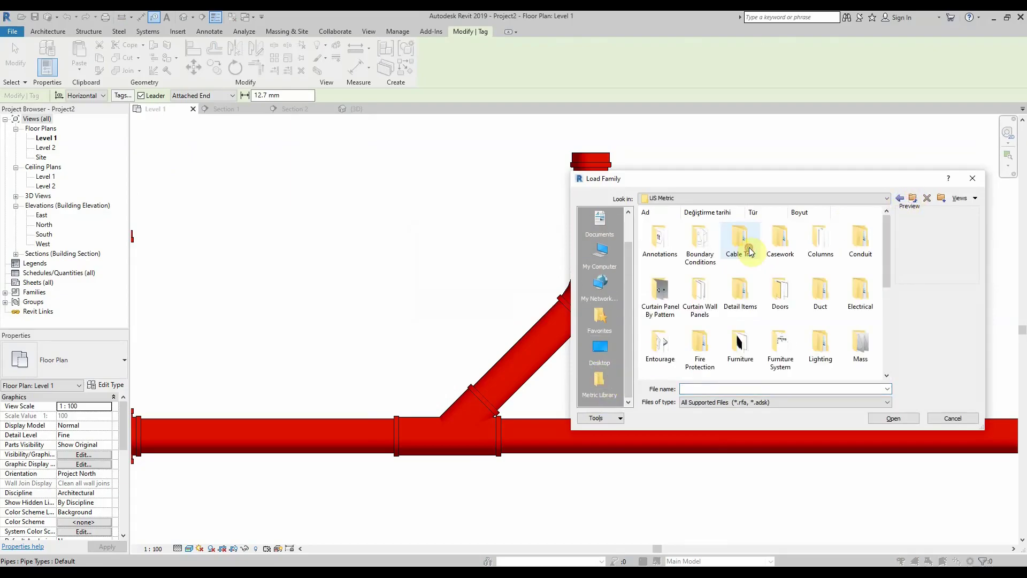
double_click(654, 244)
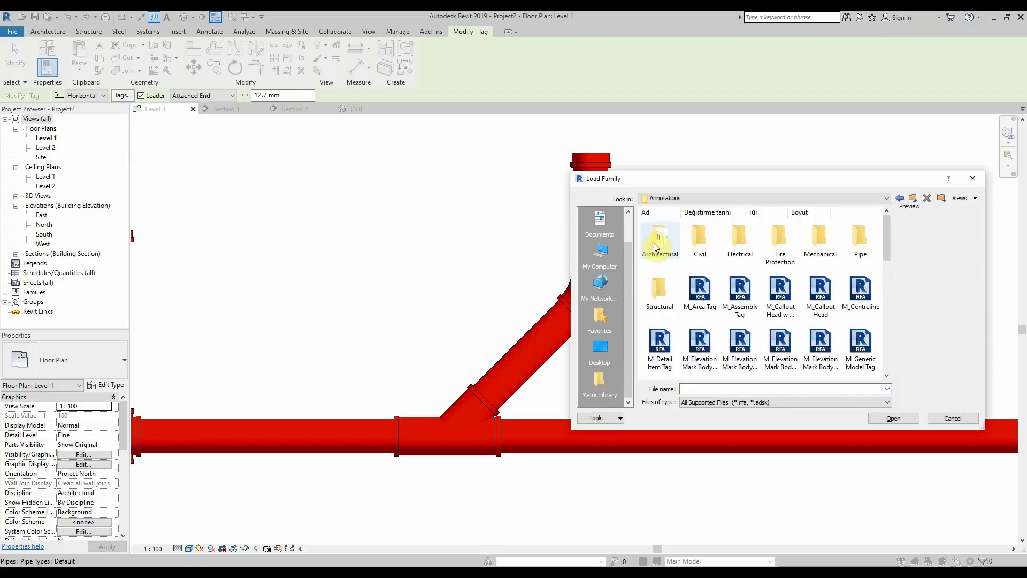
click(786, 252)
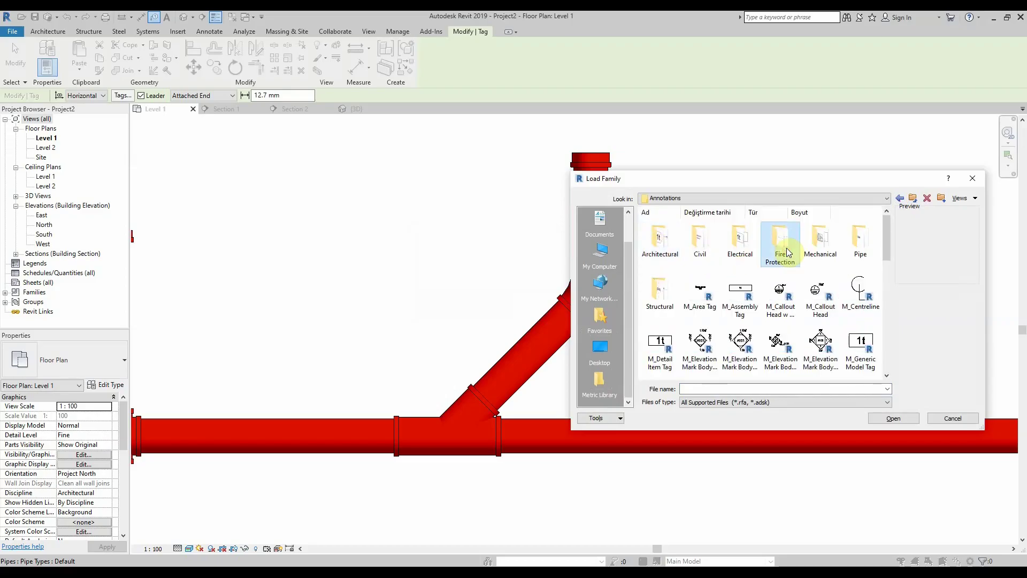
double_click(859, 239)
click(851, 304)
click(892, 418)
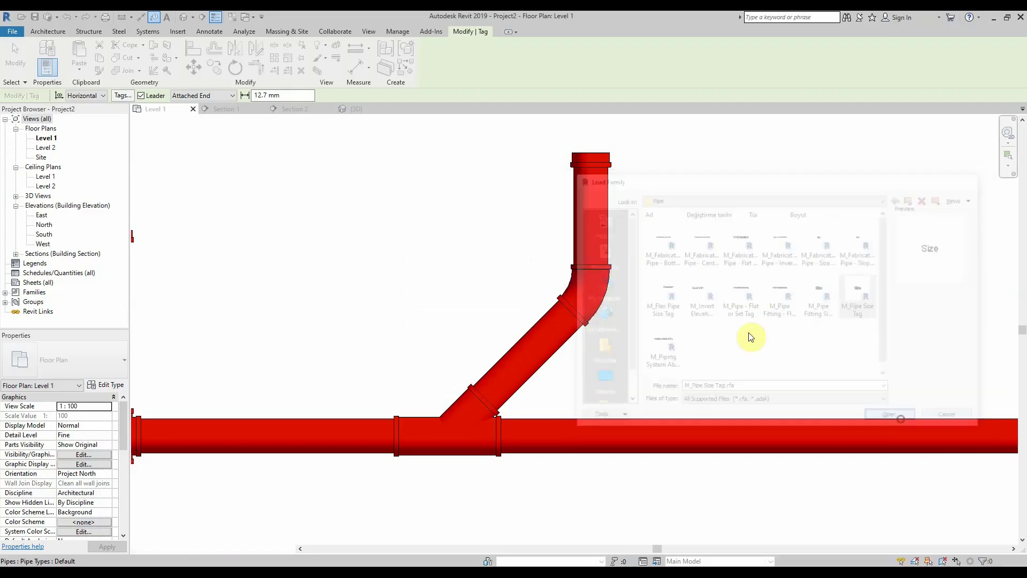
- Tag the angled branch's straight pipe, the main pipe beyond the angled branch, and the sprinkler branch pipe with size tags
click(601, 223)
scroll(601, 222, down, 3)
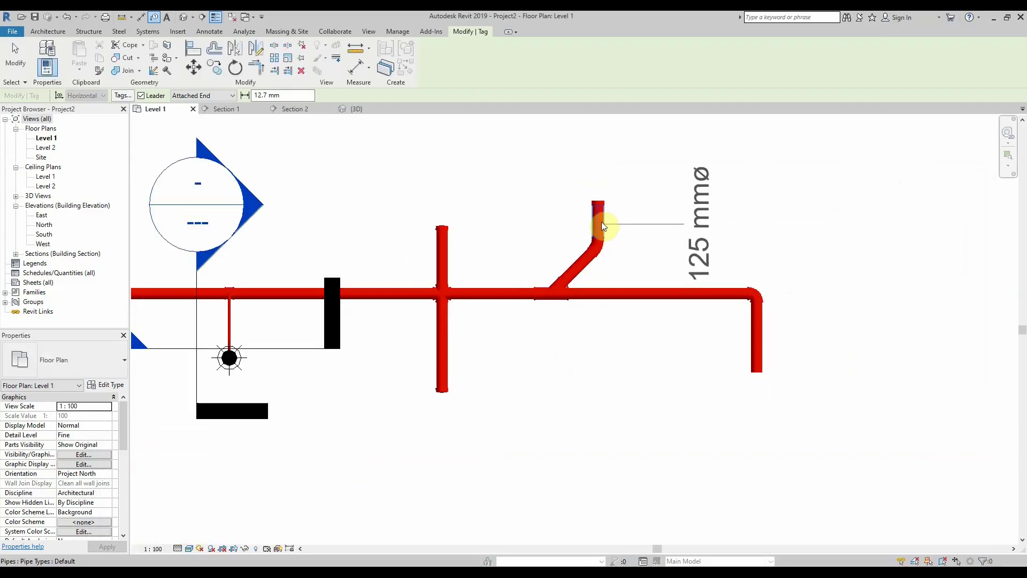
click(641, 299)
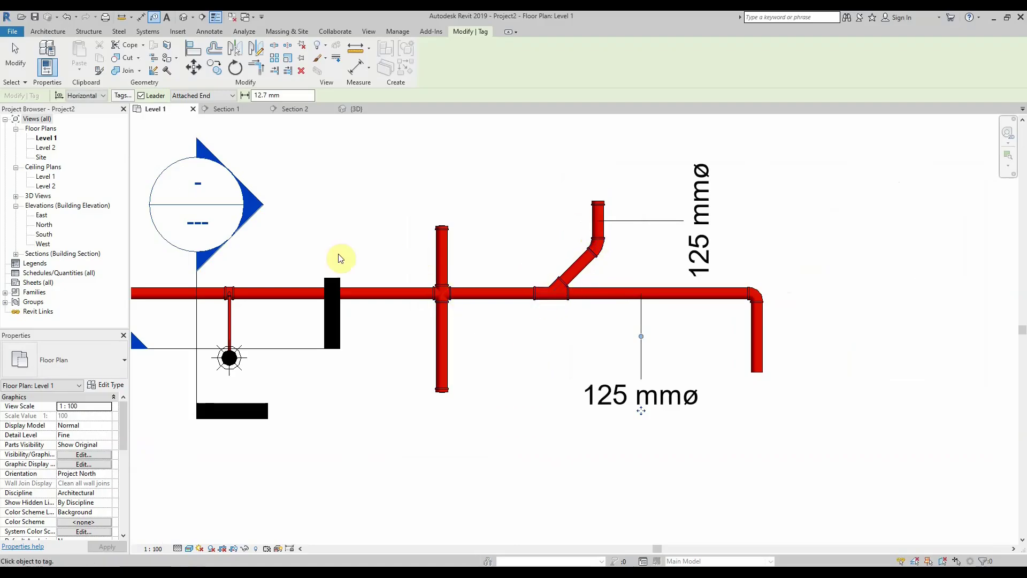
middle_drag(338, 255, 585, 273)
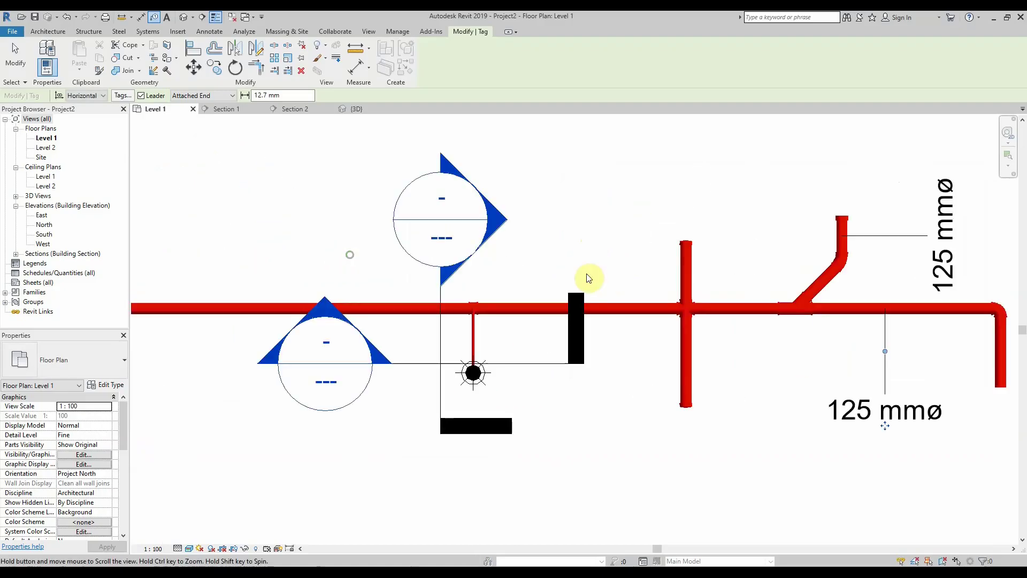
click(477, 345)
key(Escape)
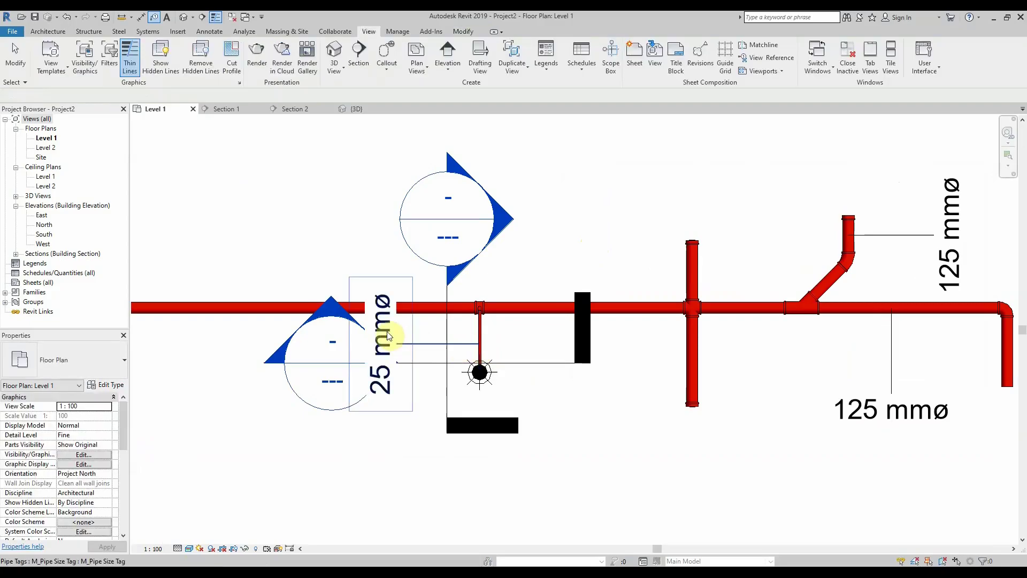
- Open the pipe size tag's family for editing, select its Size label and review the label's parameters and available types
click(387, 332)
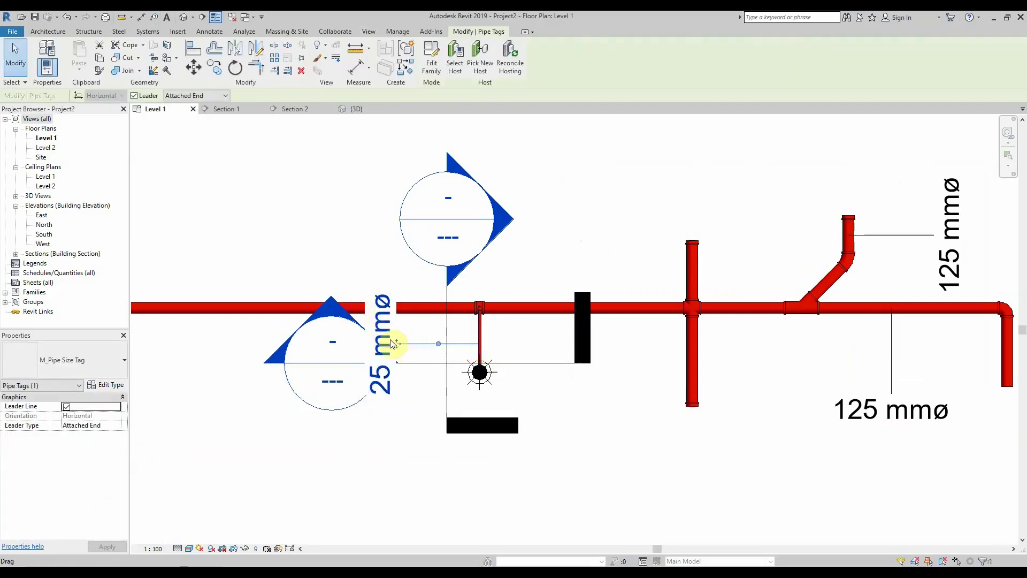
click(432, 73)
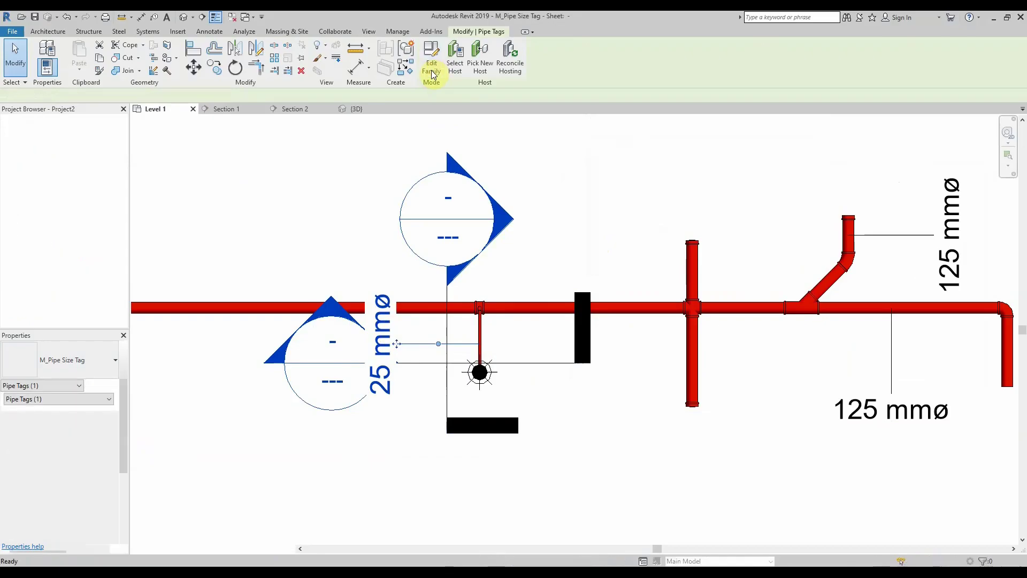
click(554, 318)
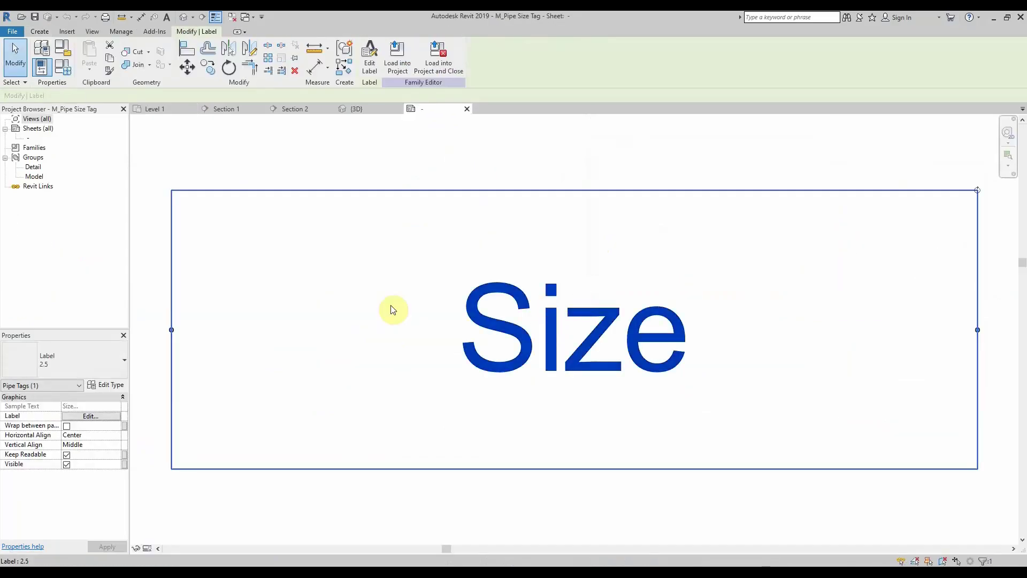
click(92, 417)
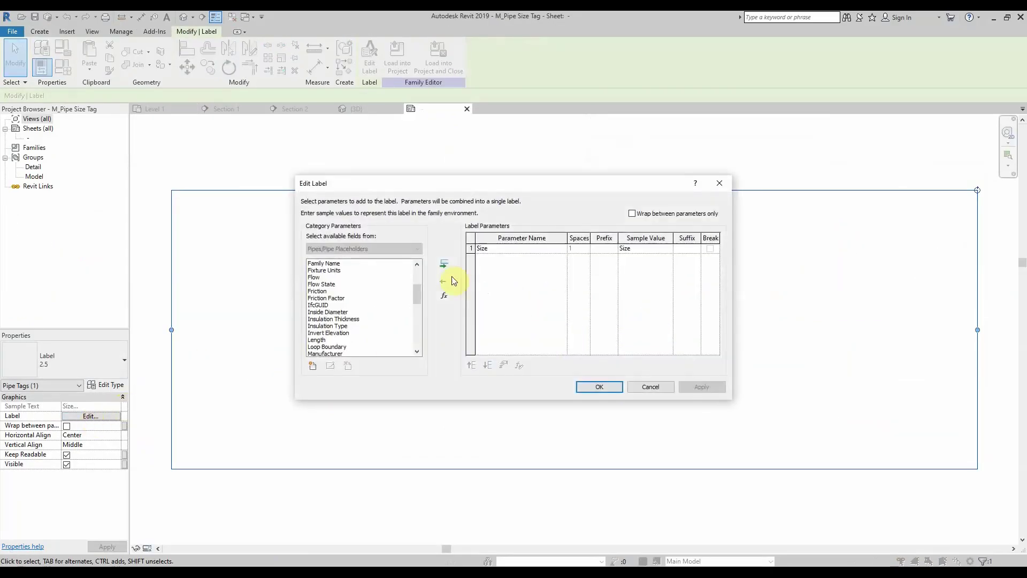
key(Return)
click(107, 367)
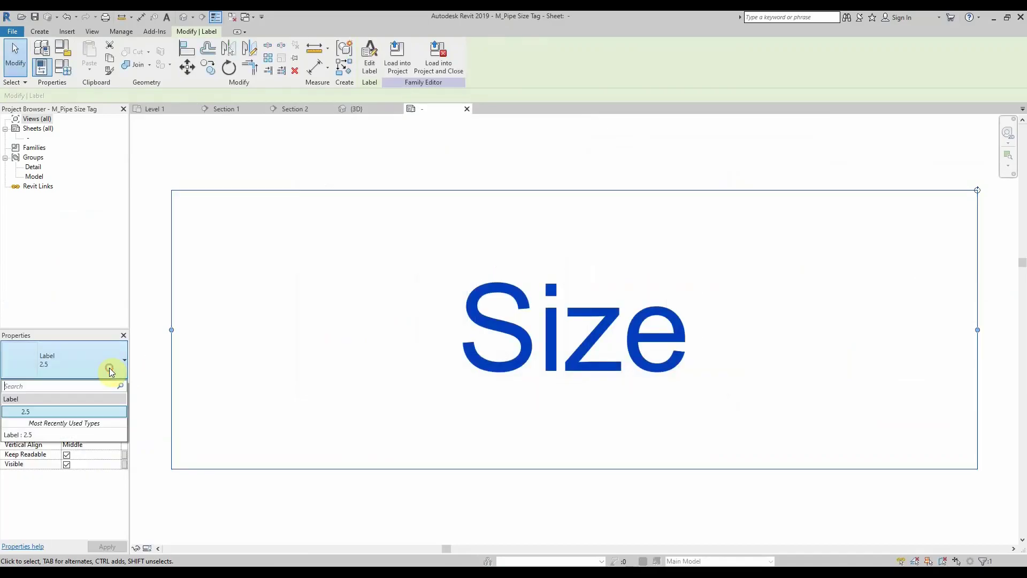
click(68, 434)
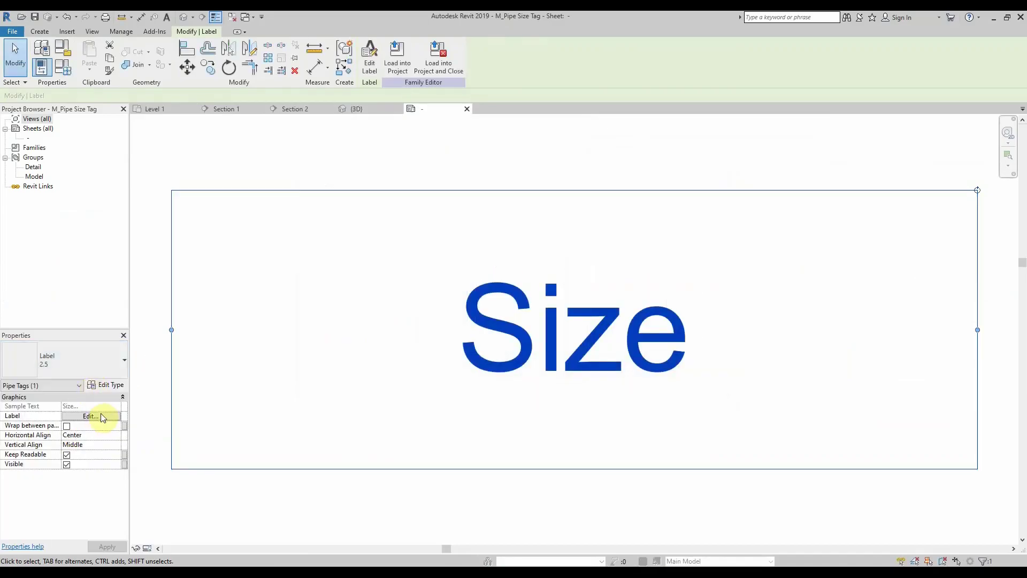
- Set the Size label type's text size to 1 mm and its color to blue
click(107, 386)
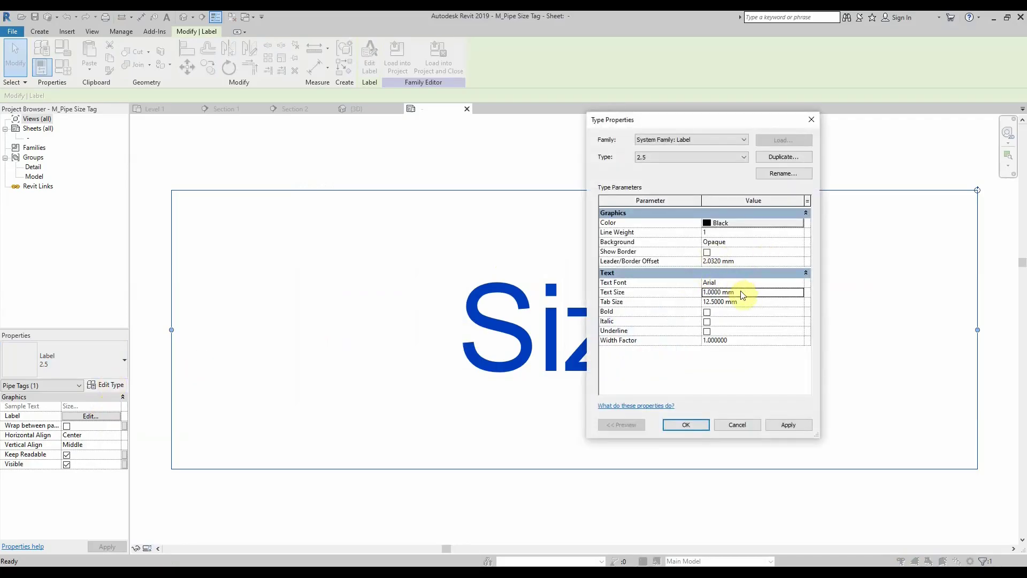
click(742, 225)
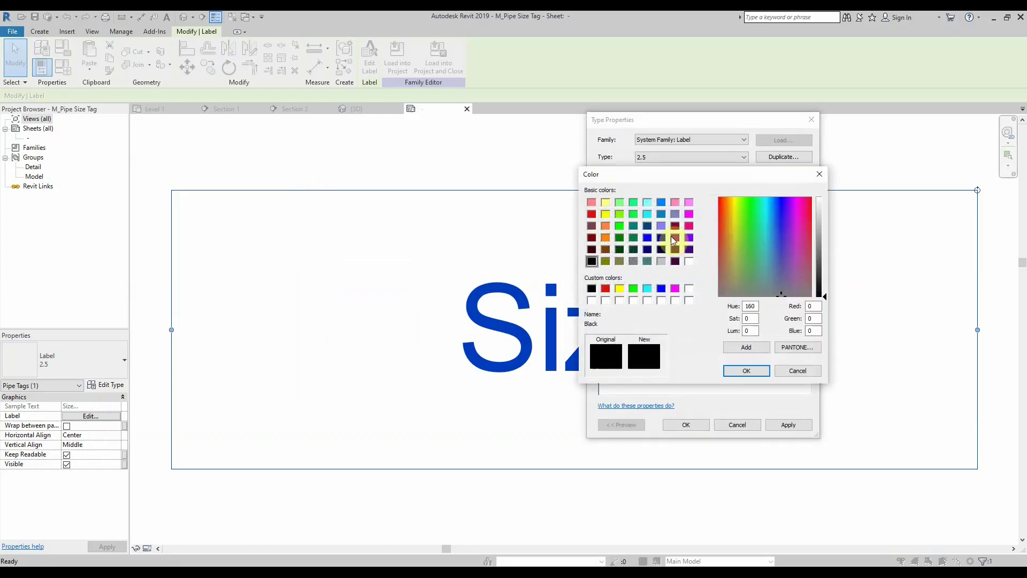
click(660, 289)
click(745, 371)
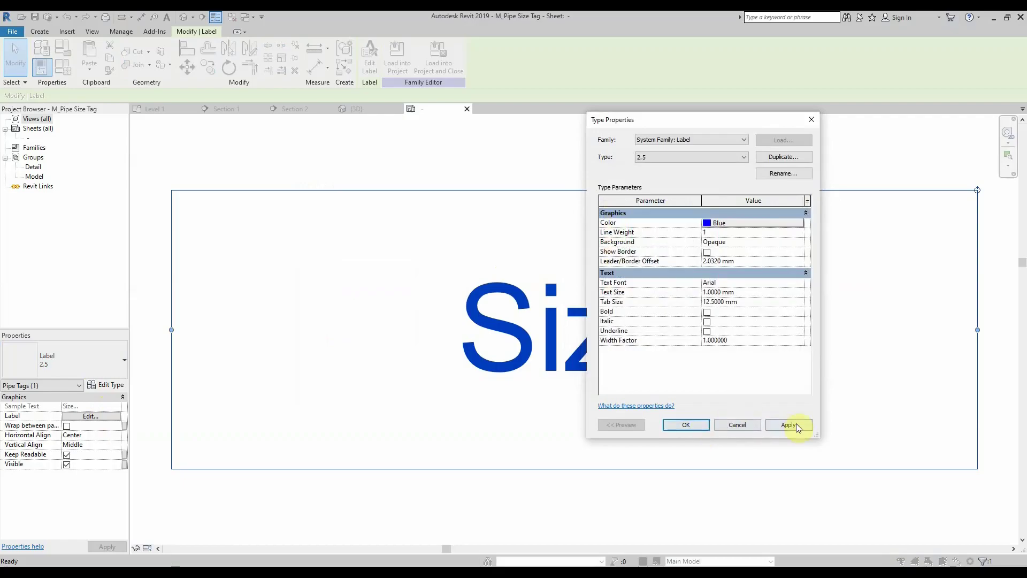
- Set the Size label type's text font to Eras Medium ITC and accept the type properties
click(754, 284)
click(798, 282)
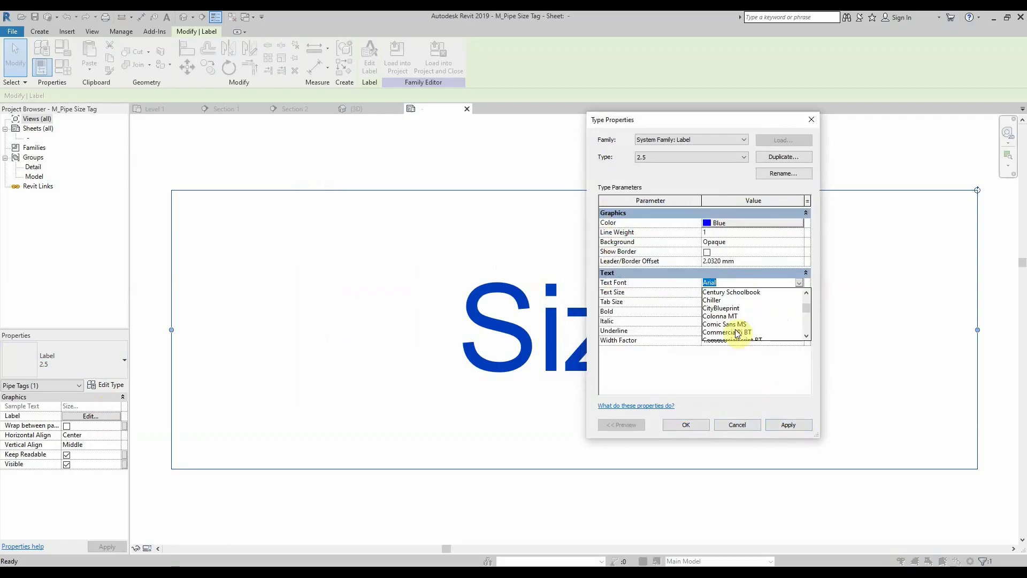
scroll(738, 333, down, 3)
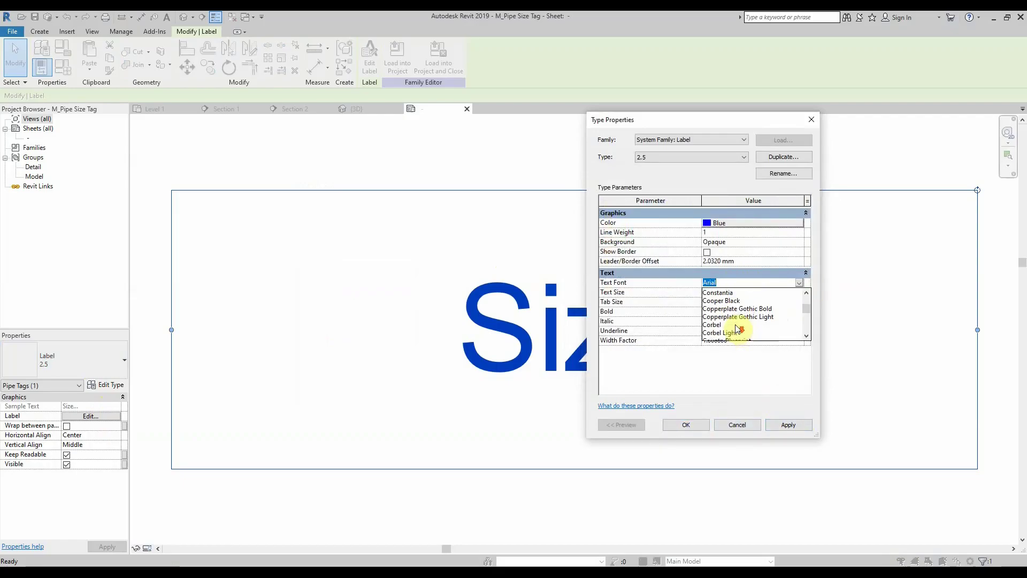
scroll(737, 326, down, 4)
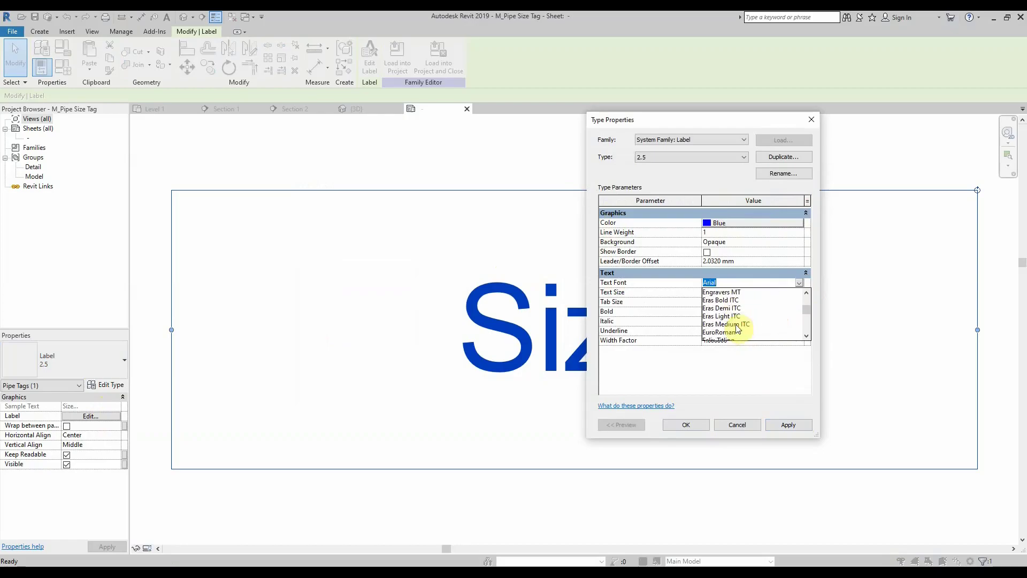
click(730, 324)
click(695, 424)
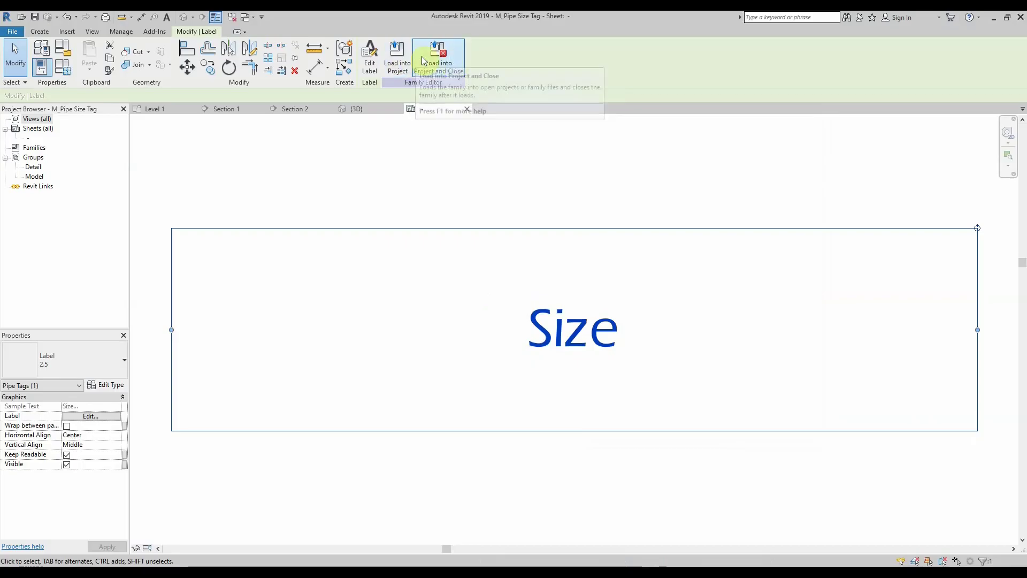
- Load the edited pipe size tag family into the project, overwriting the existing version, and inspect the placed tags
click(398, 67)
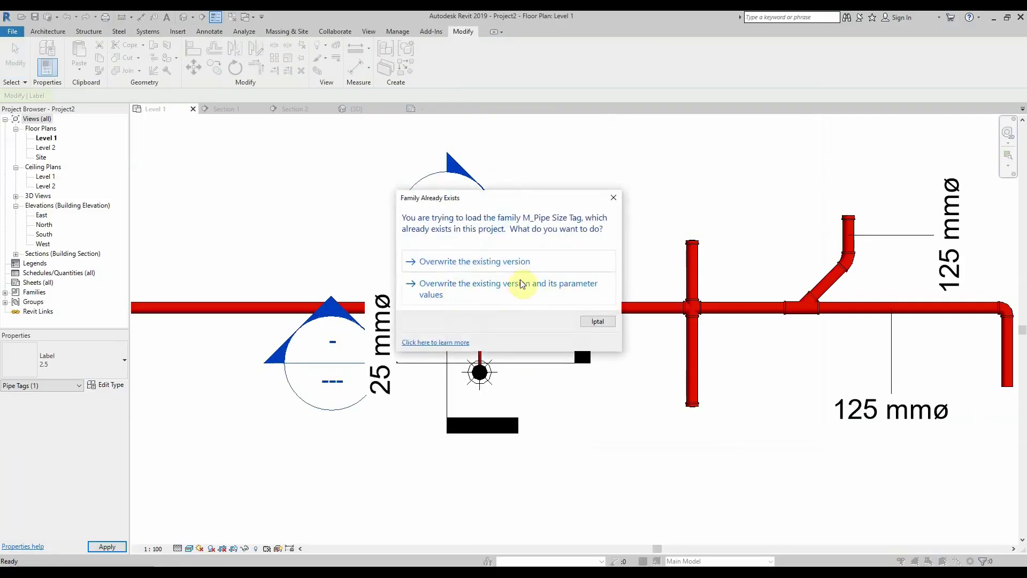
click(516, 261)
key(Escape)
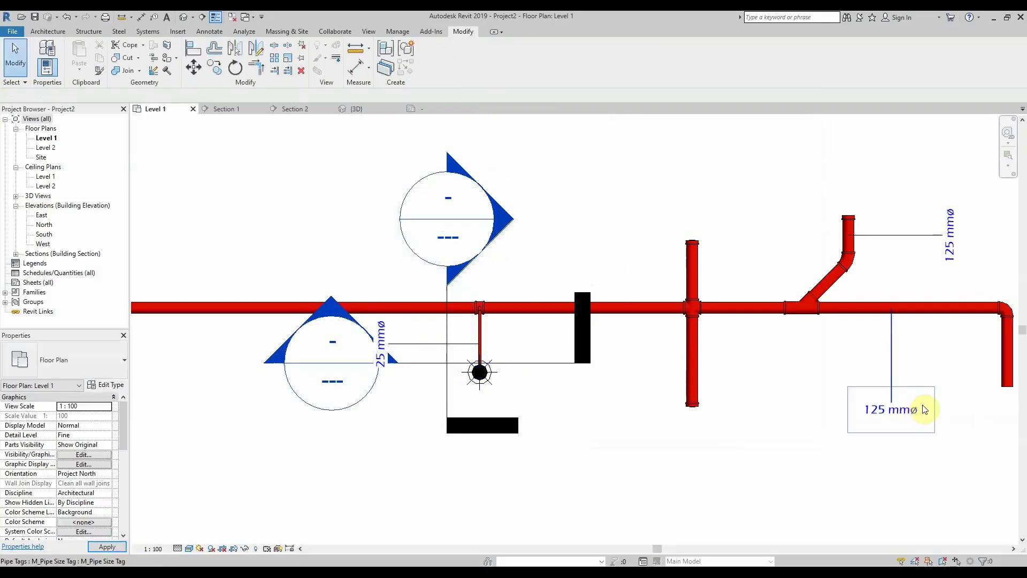
middle_drag(905, 408, 699, 386)
scroll(740, 240, down, 2)
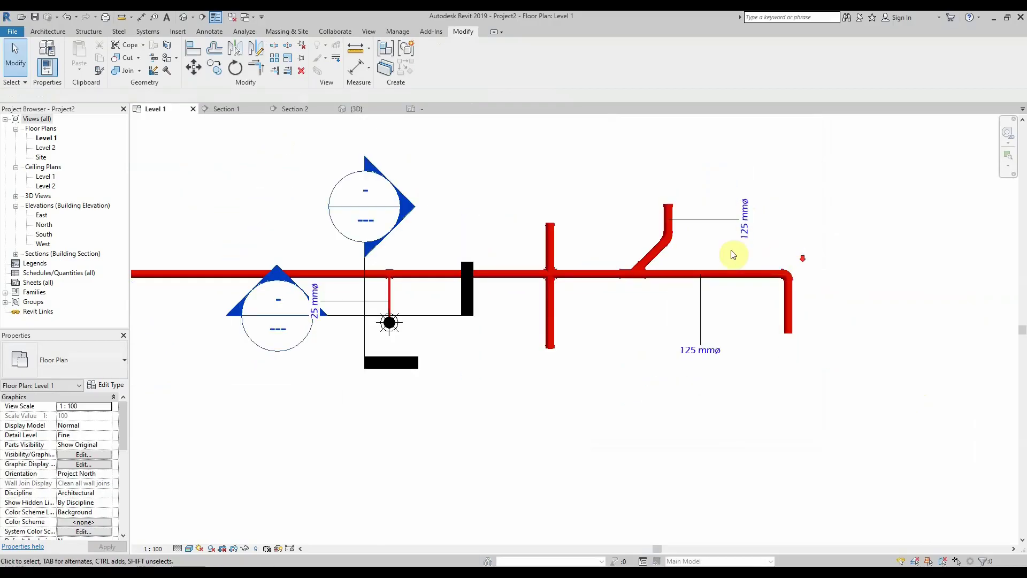
scroll(668, 212, up, 3)
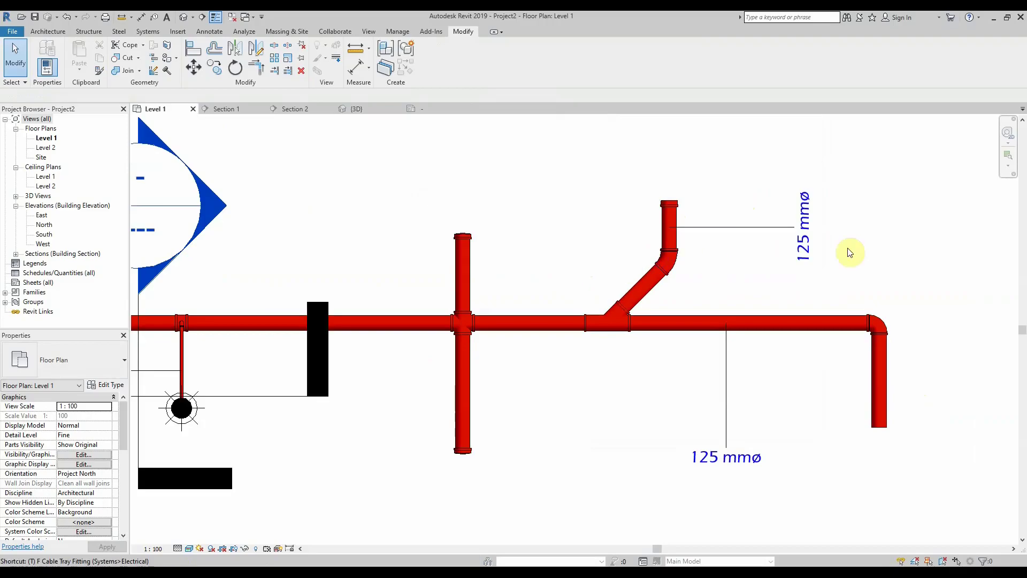
- Create a similar size tag on the pipe between the cross and the wye, using a 3 mm attached-end leader
click(807, 227)
right_click(808, 228)
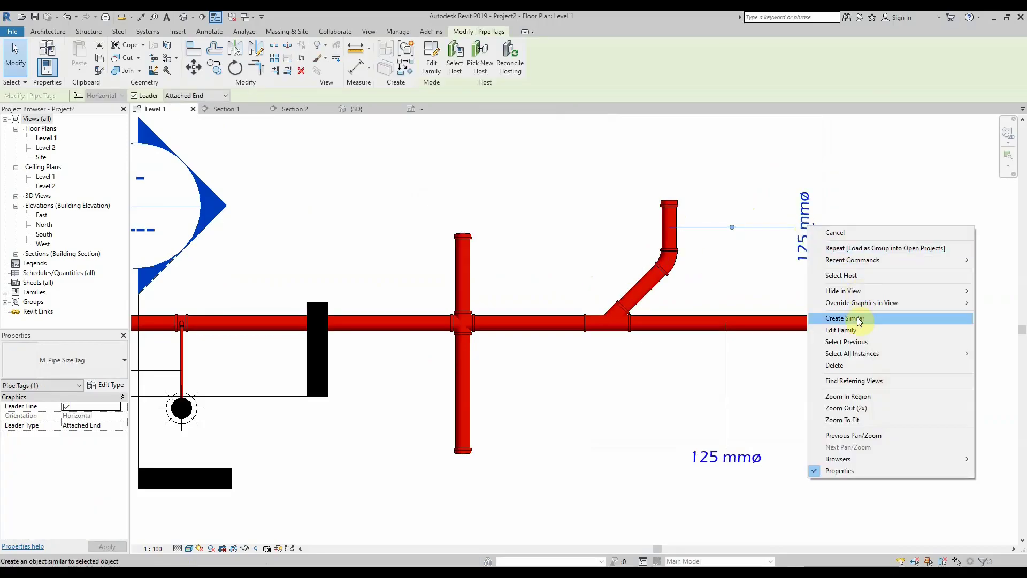
click(860, 318)
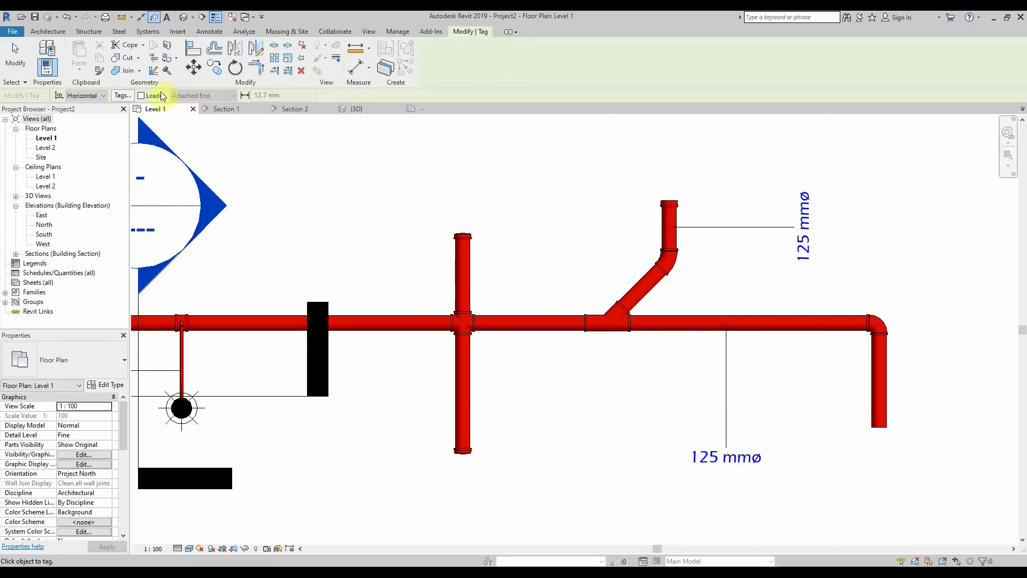
click(141, 96)
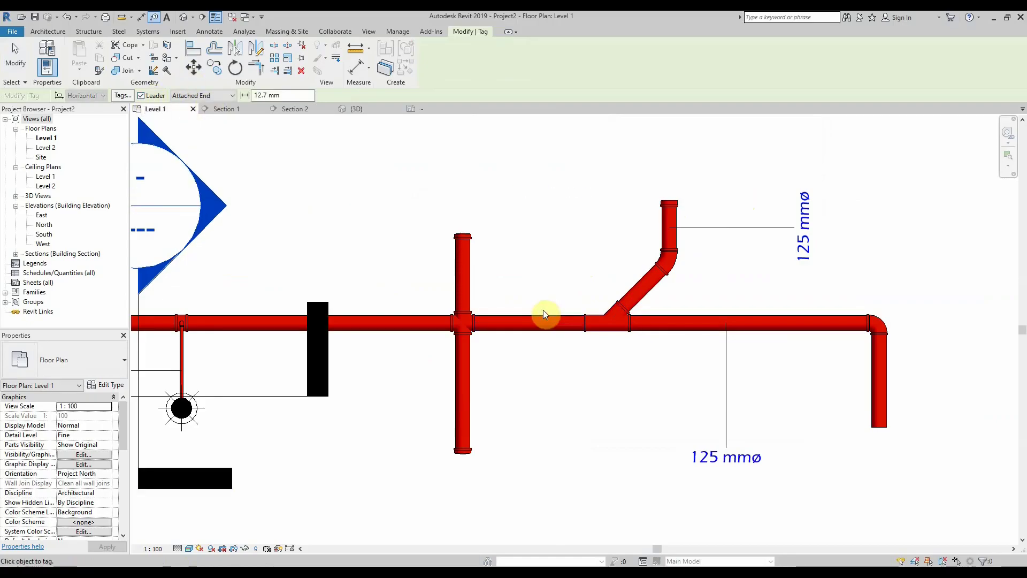
click(200, 114)
click(524, 316)
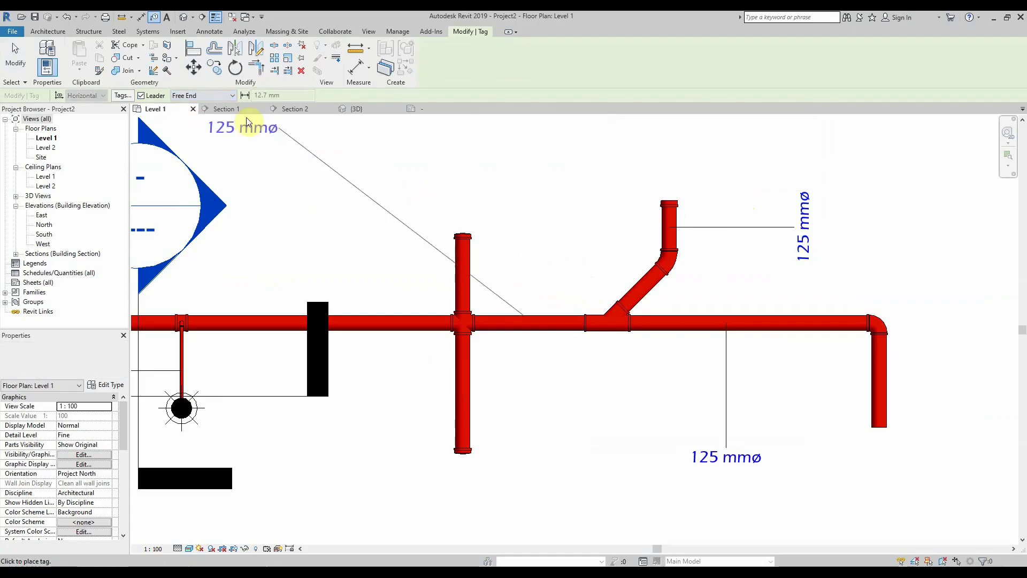
click(227, 95)
click(220, 107)
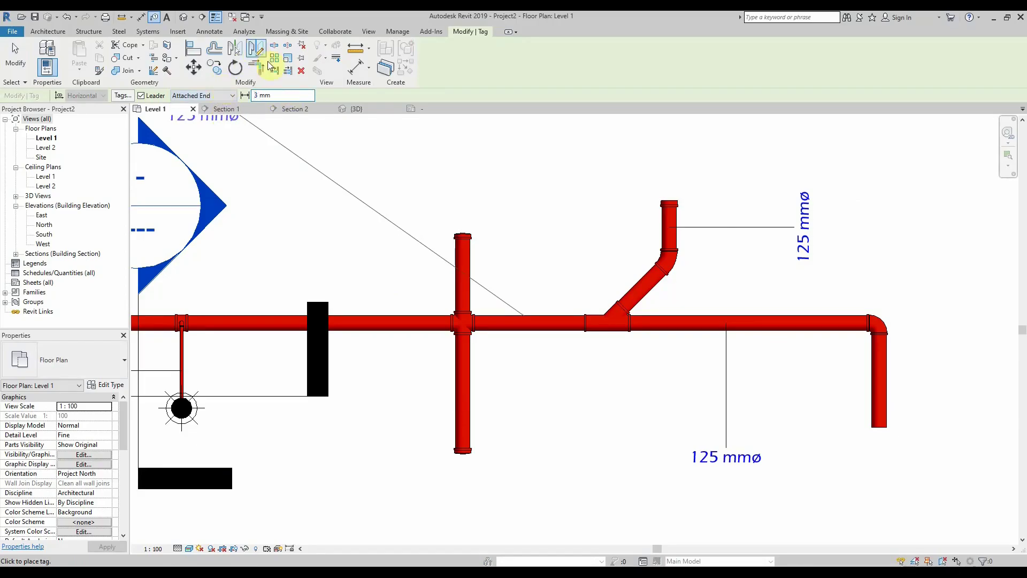
click(542, 313)
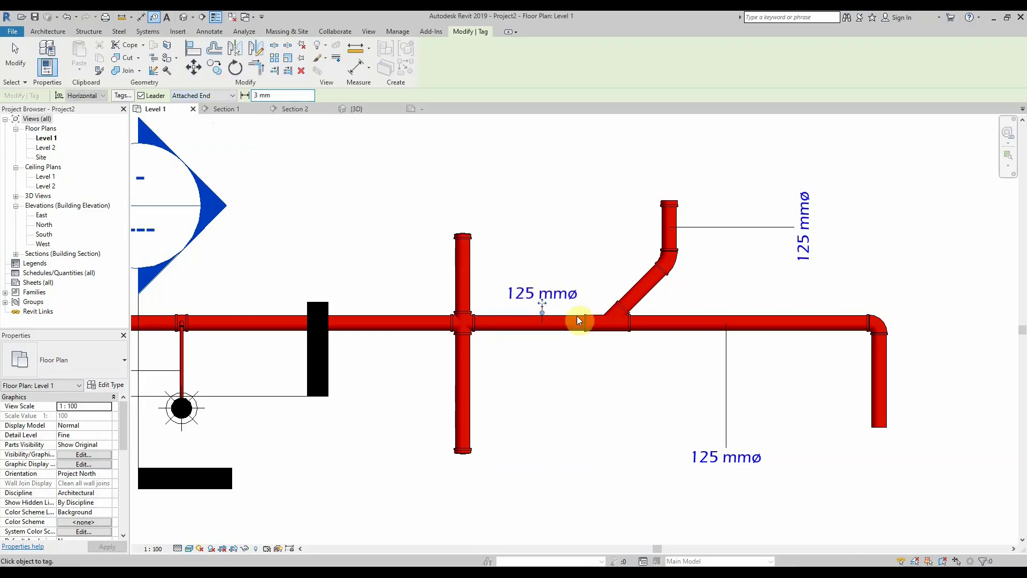
- Tag the pipe between the wye and the elbow without a leader, and the pipe left of the cross with a bent free-end leader
click(142, 95)
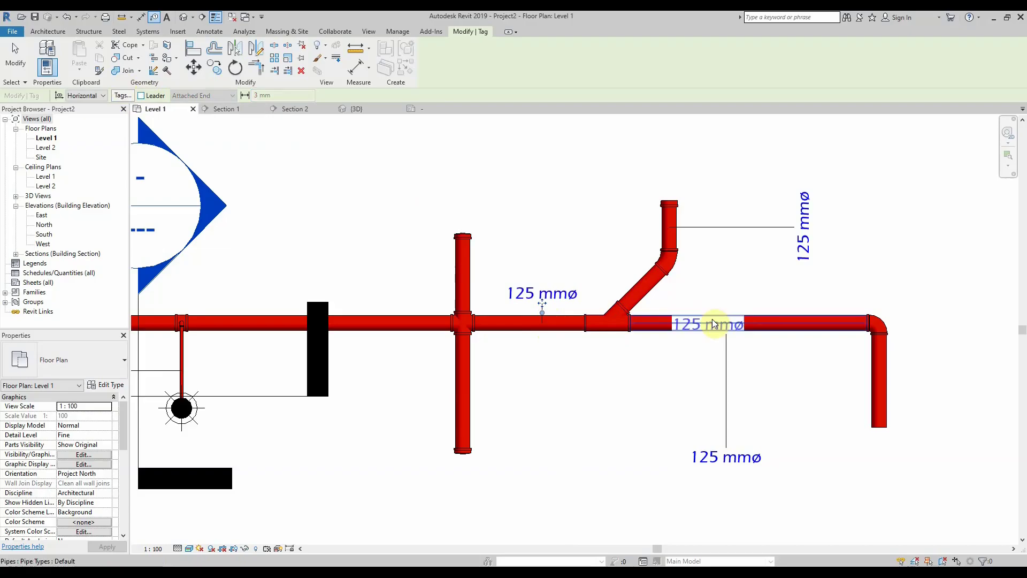
click(756, 330)
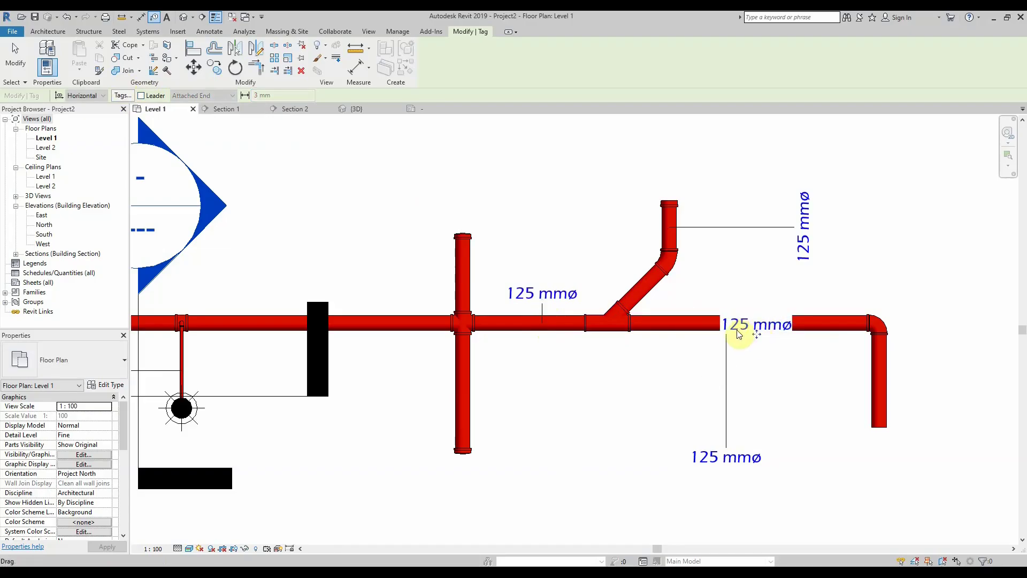
click(142, 95)
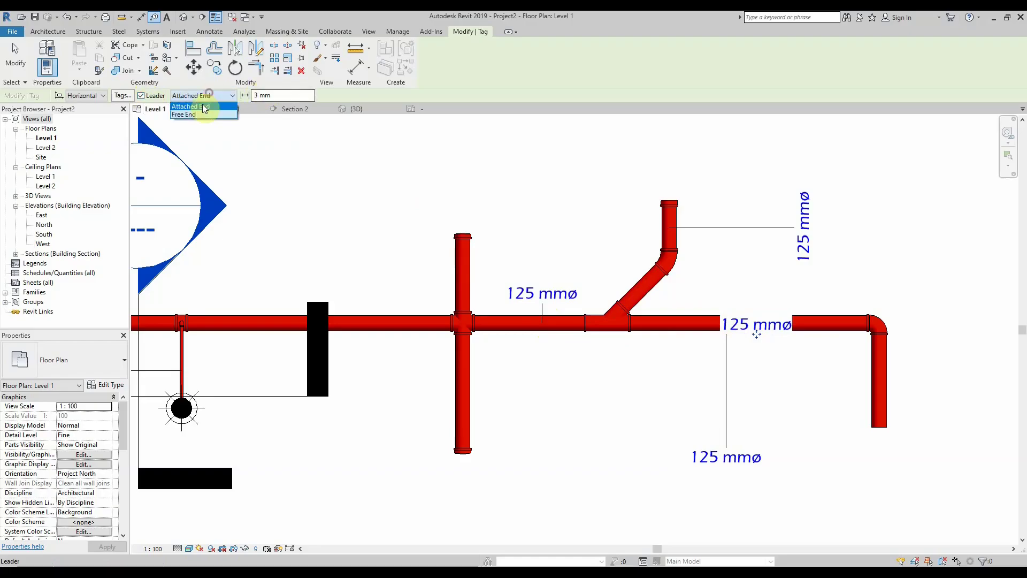
click(391, 323)
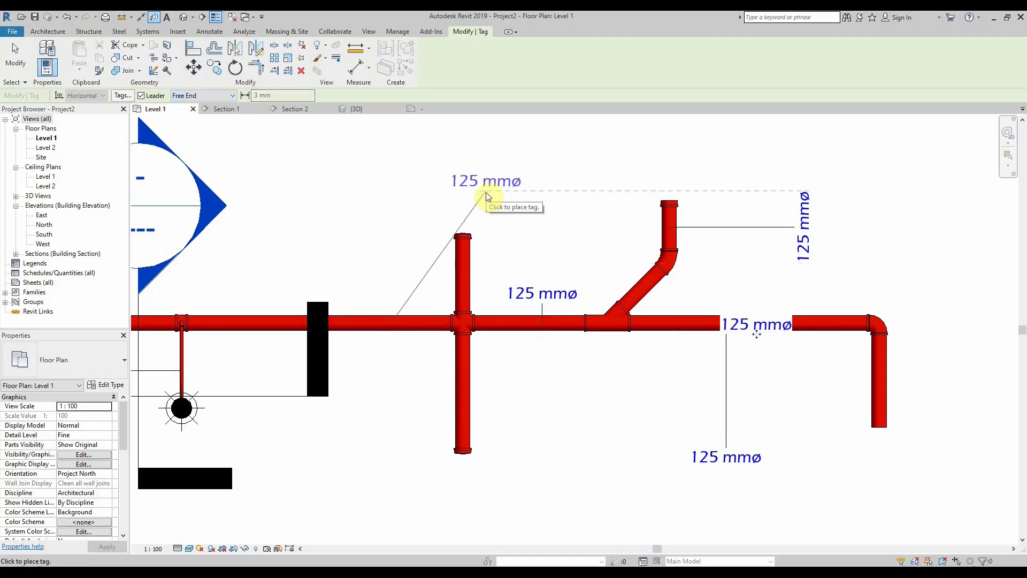
click(391, 192)
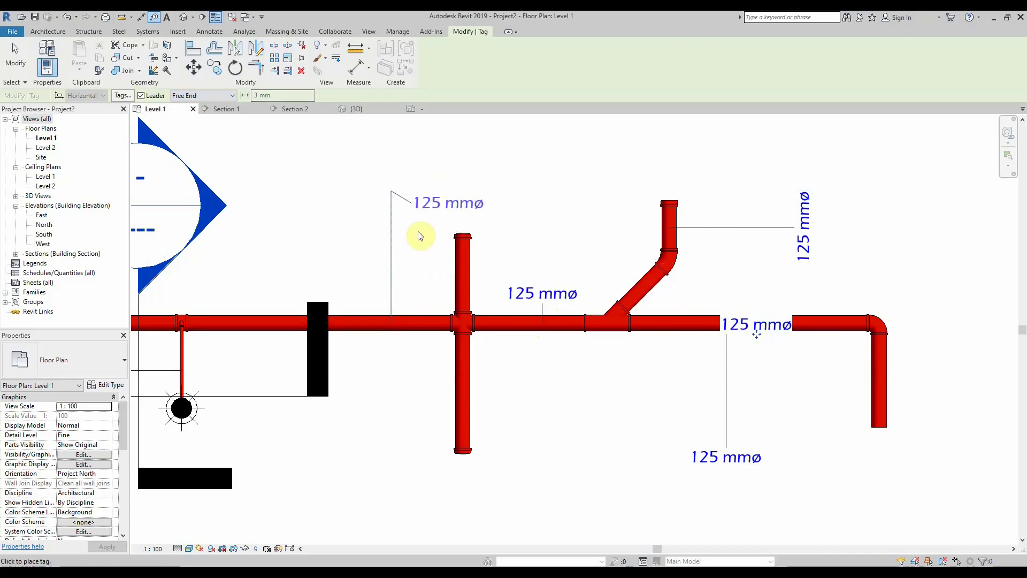
click(488, 194)
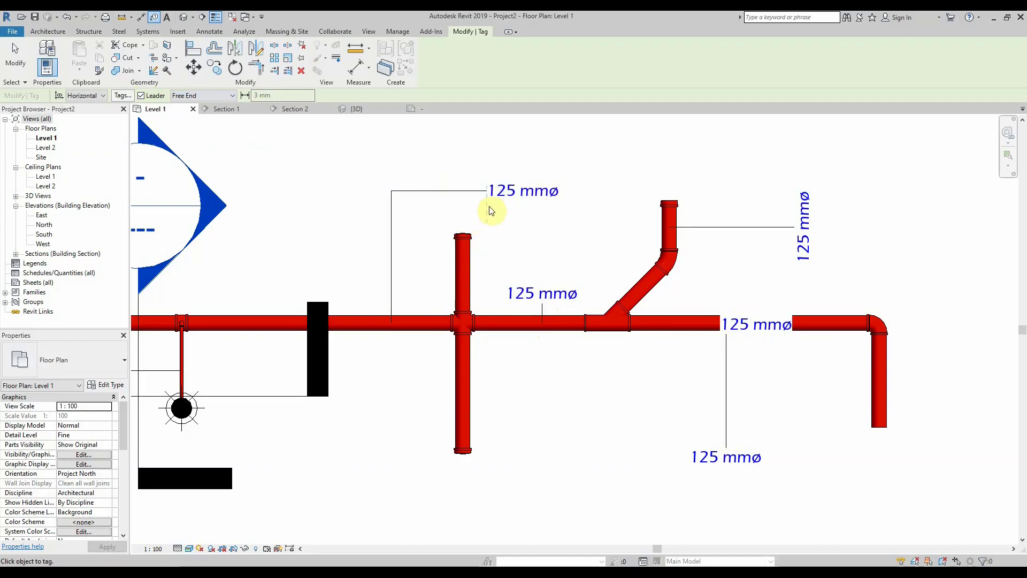
- Open the 3D view and lock its orientation, renaming the view 3D
scroll(352, 375, down, 3)
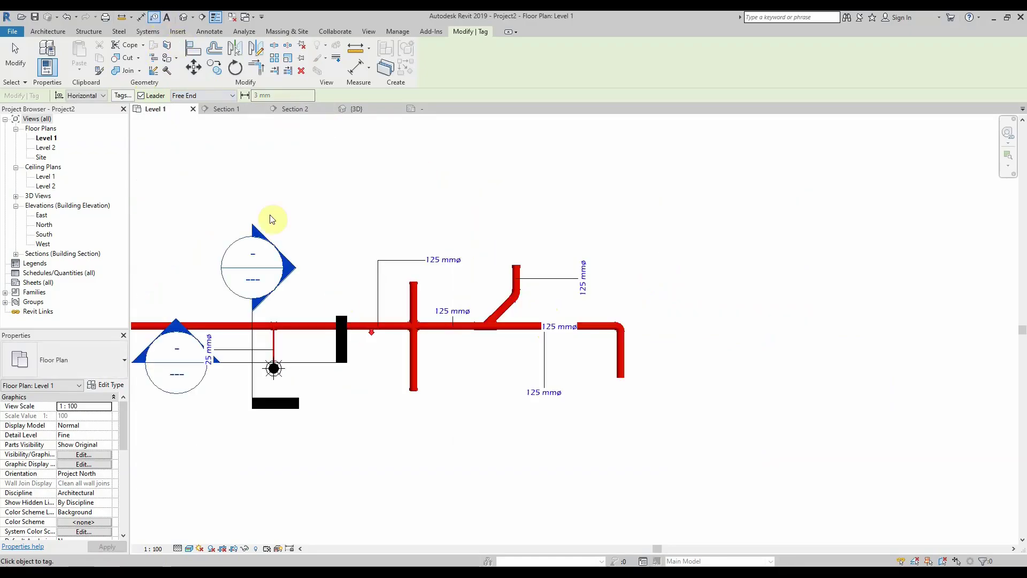
click(351, 108)
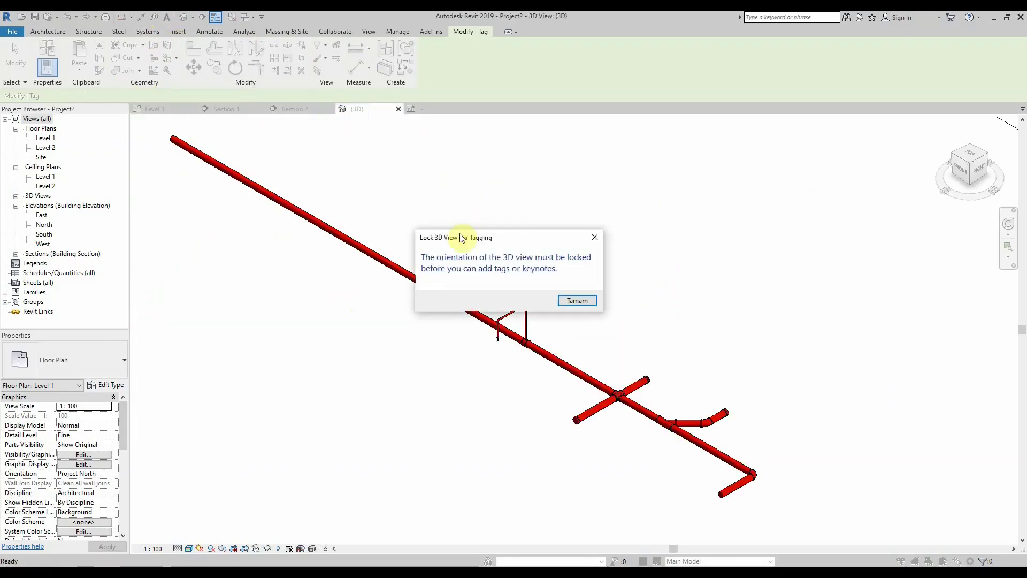
click(569, 300)
click(256, 548)
click(276, 516)
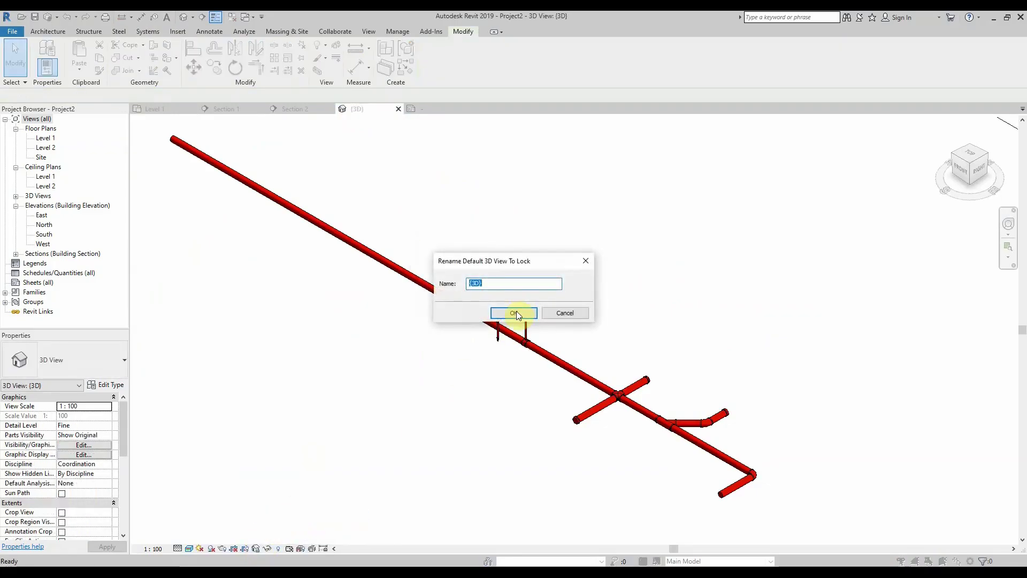
click(514, 315)
click(577, 309)
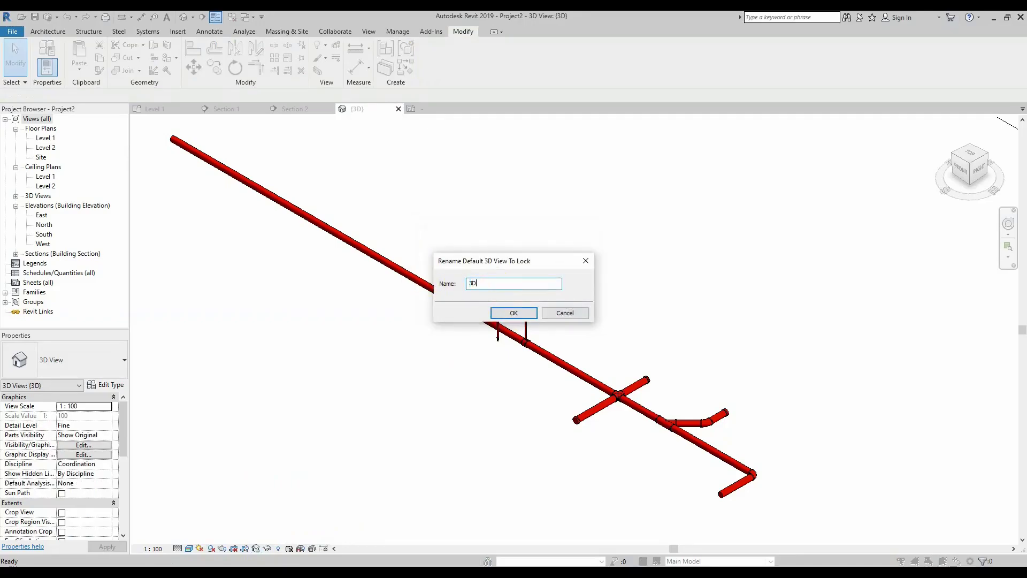
key(Return)
- Tag the long main pipe in the 3D view with a bent free-end leader, placing the tag above the pipe
key(t)
key(g)
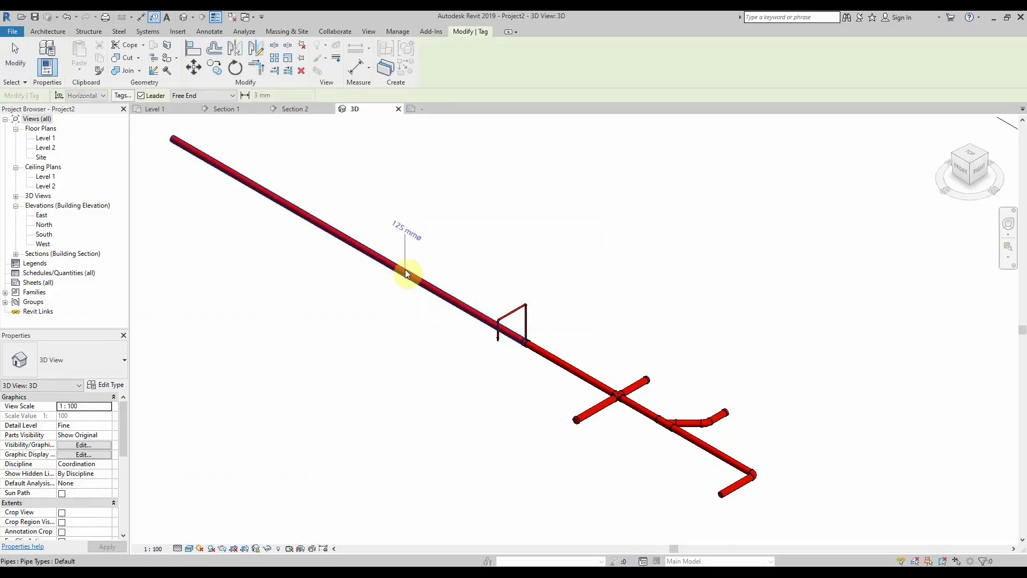
click(407, 272)
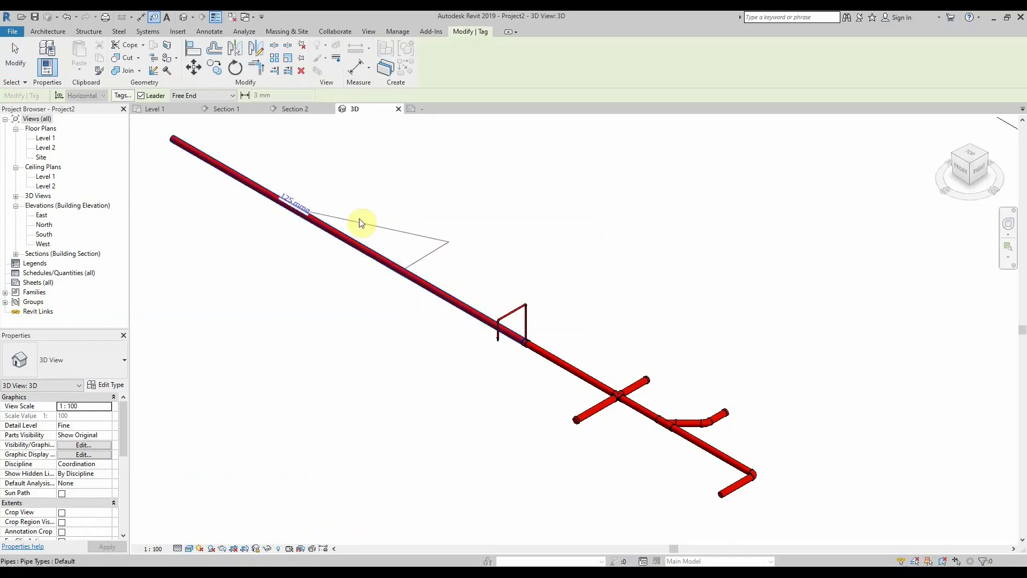
click(450, 211)
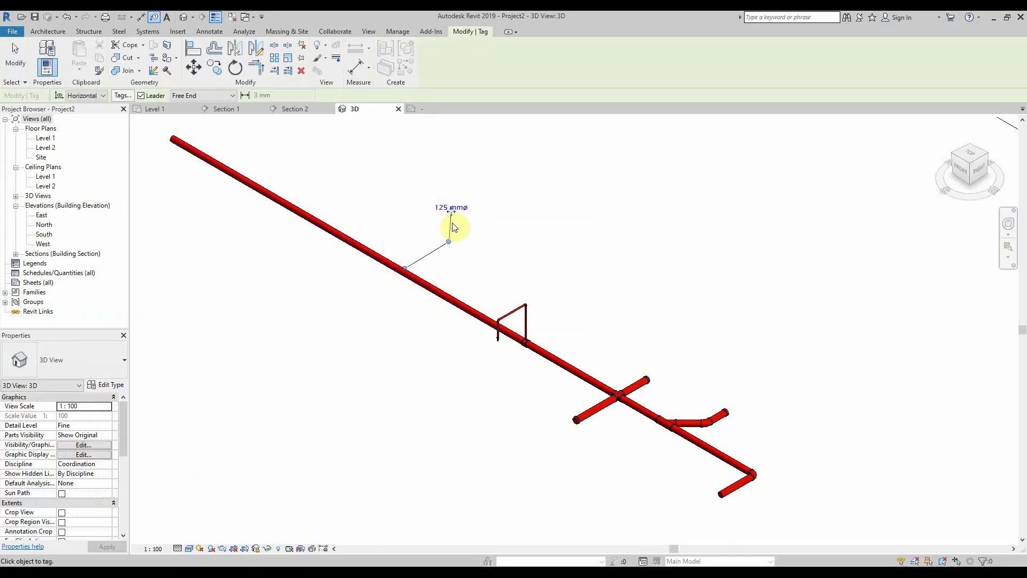
- Tag the long main pipe, horizontal sprinkler branch, both cross arms and the run before the elbow with 3 mm attached-end leaders
click(207, 97)
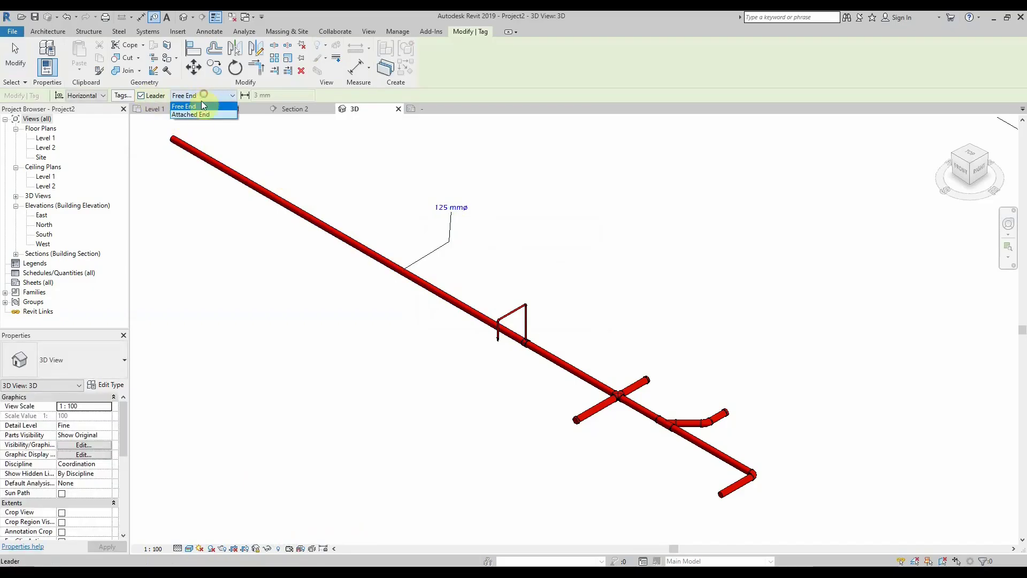
click(199, 114)
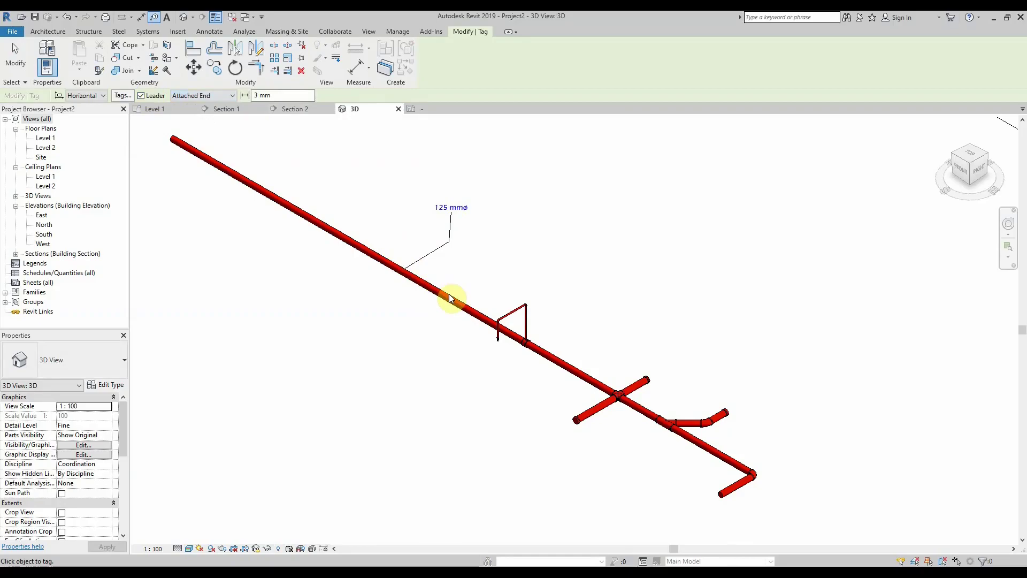
key(Up)
click(222, 98)
click(216, 111)
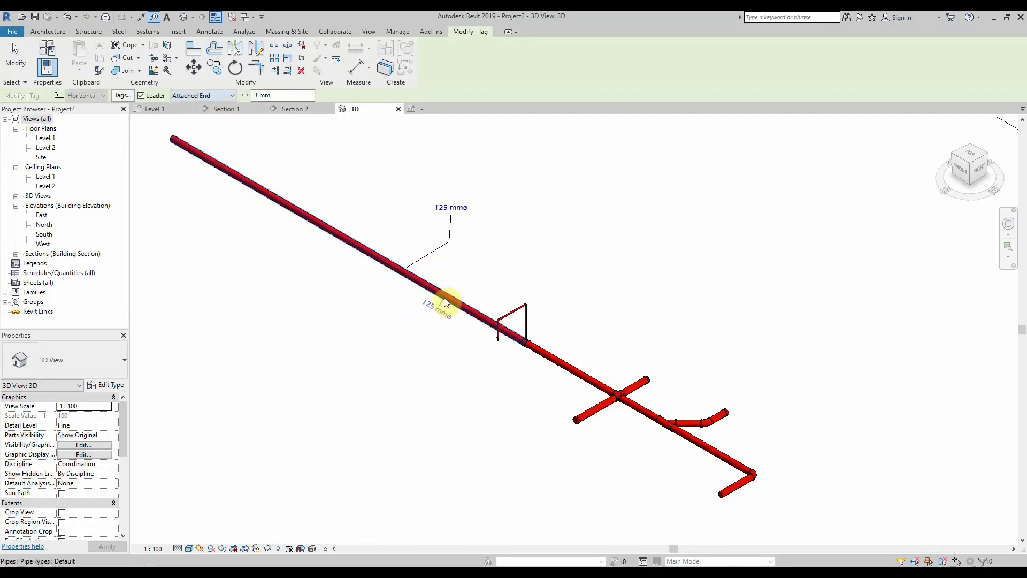
click(443, 303)
click(513, 309)
click(614, 422)
click(714, 458)
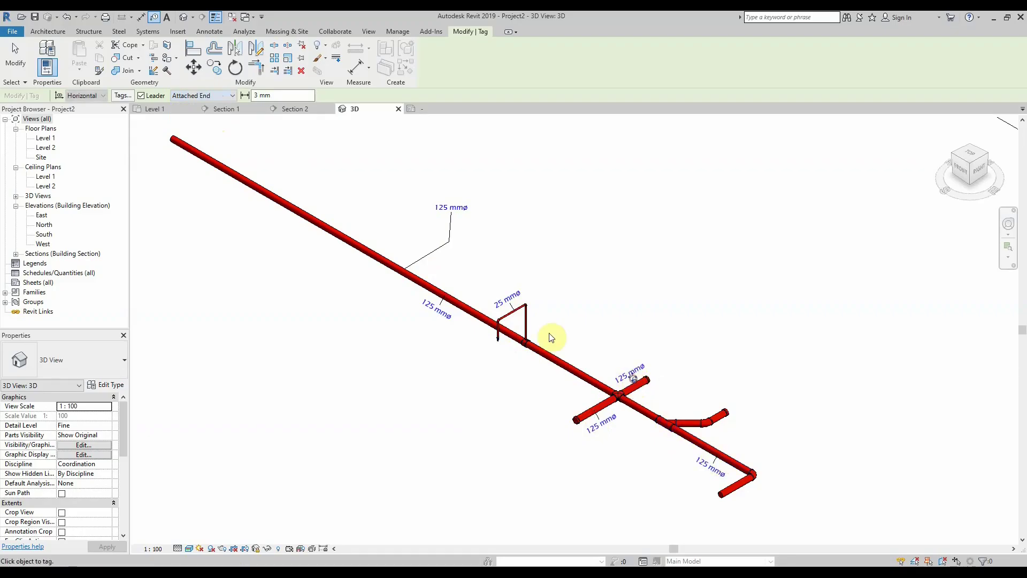
scroll(500, 345, up, 5)
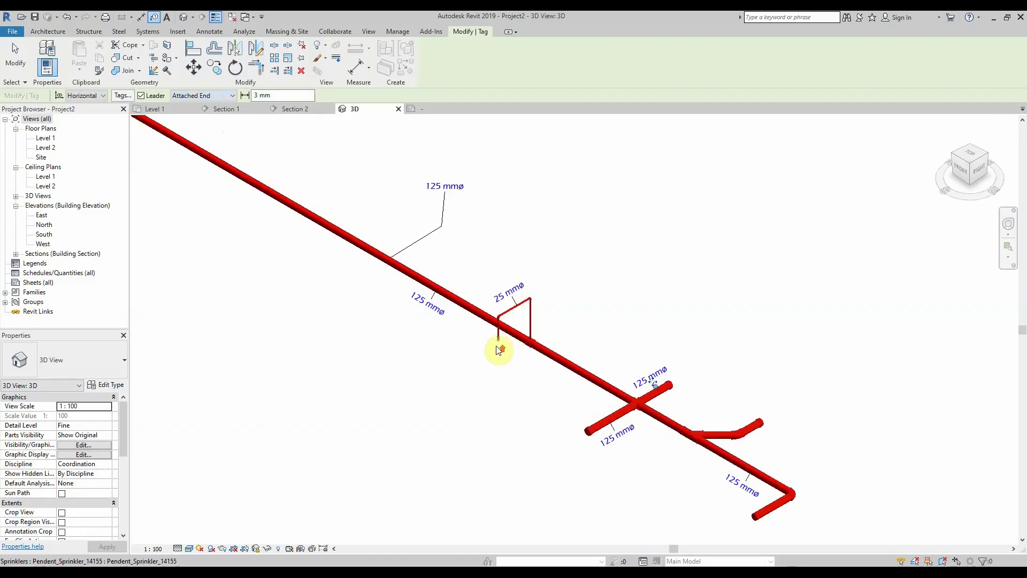
click(167, 19)
click(464, 364)
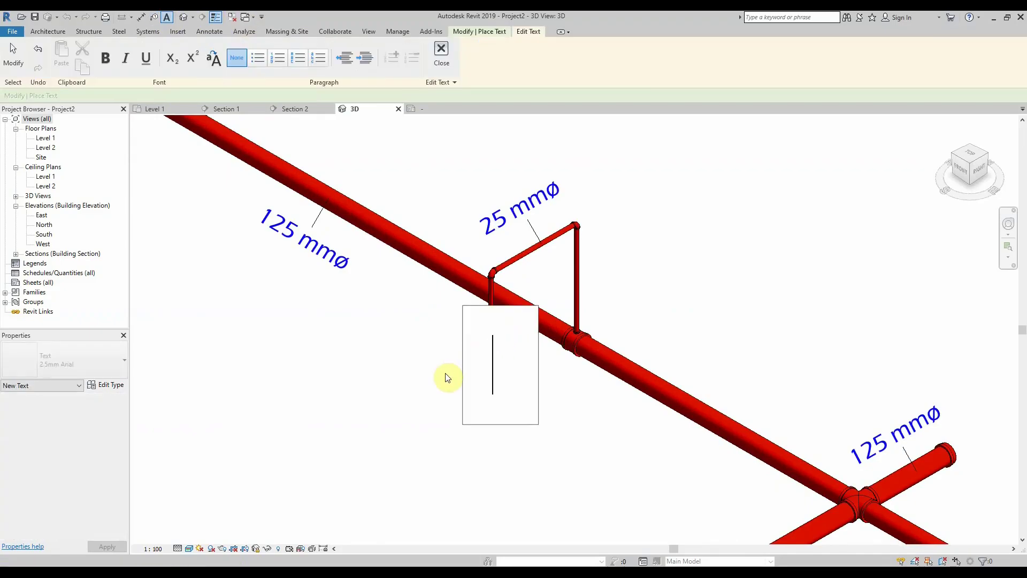
key(Escape)
click(531, 293)
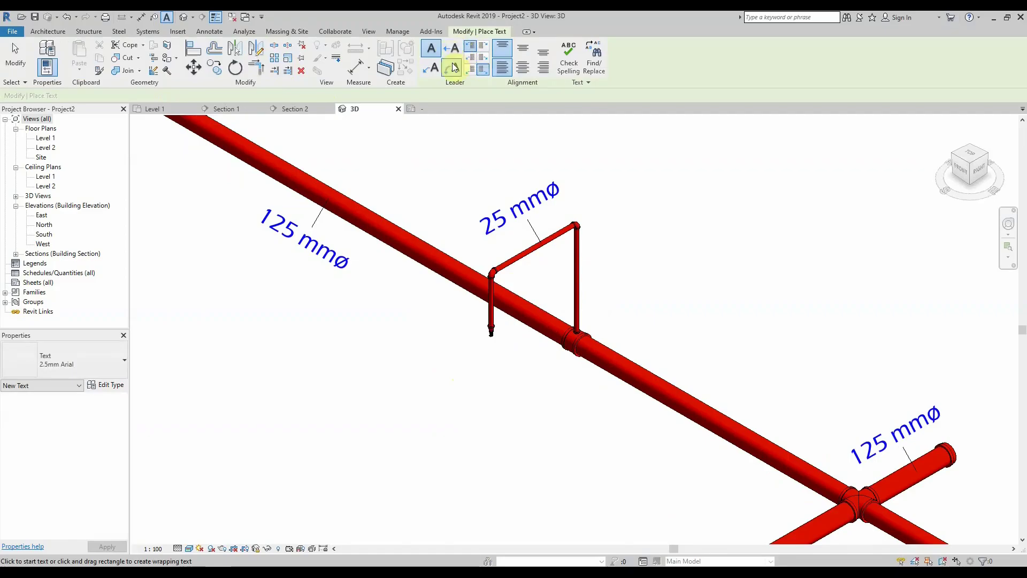
- Add a "Fire Sprinkler" text note with a curved leader pointing to the sprinkler head, placing the text below the main pipe
click(452, 67)
click(491, 333)
scroll(592, 324, down, 3)
click(433, 421)
text(Fire Sprinkler)
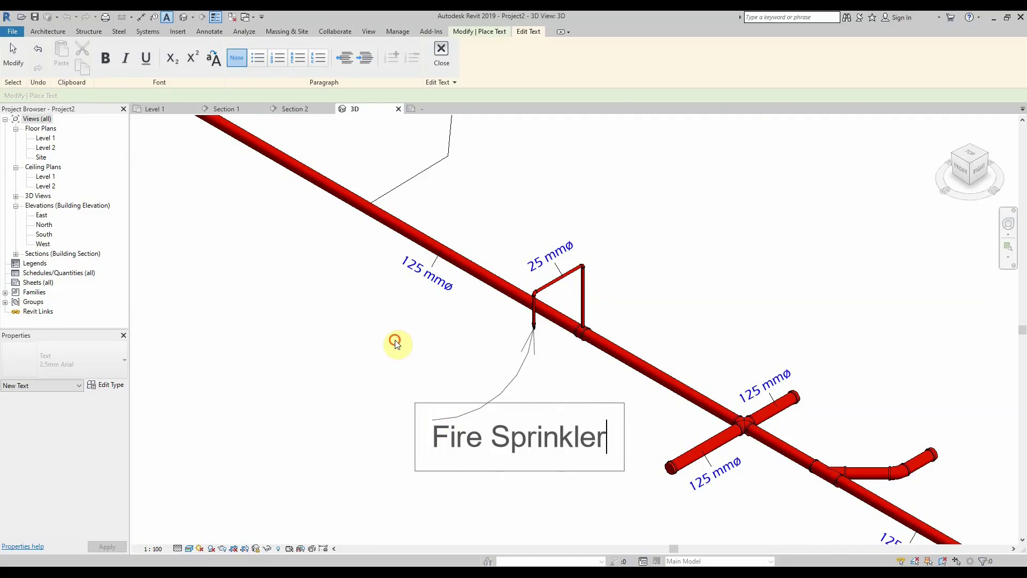
click(395, 342)
scroll(481, 380, down, 1)
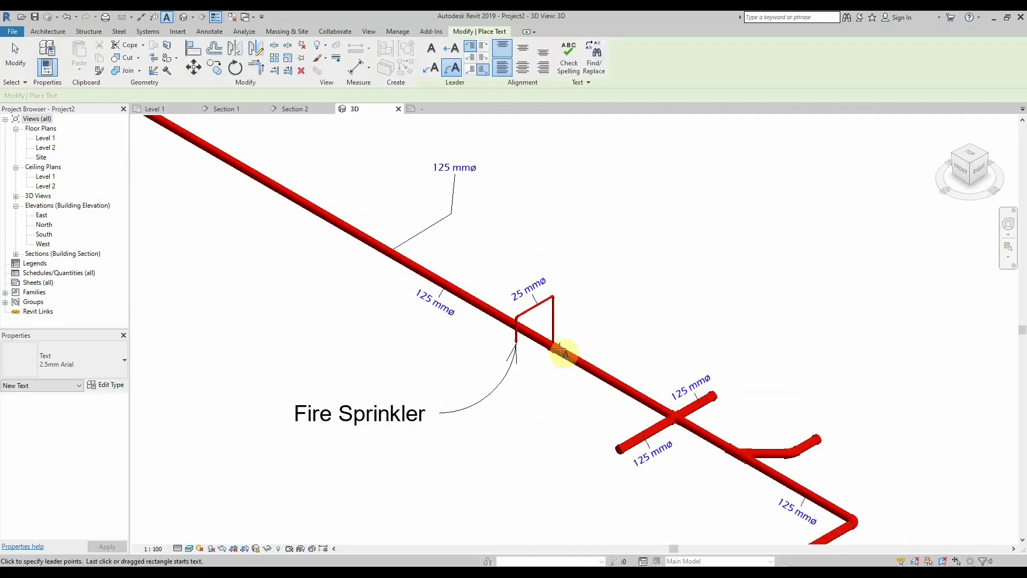